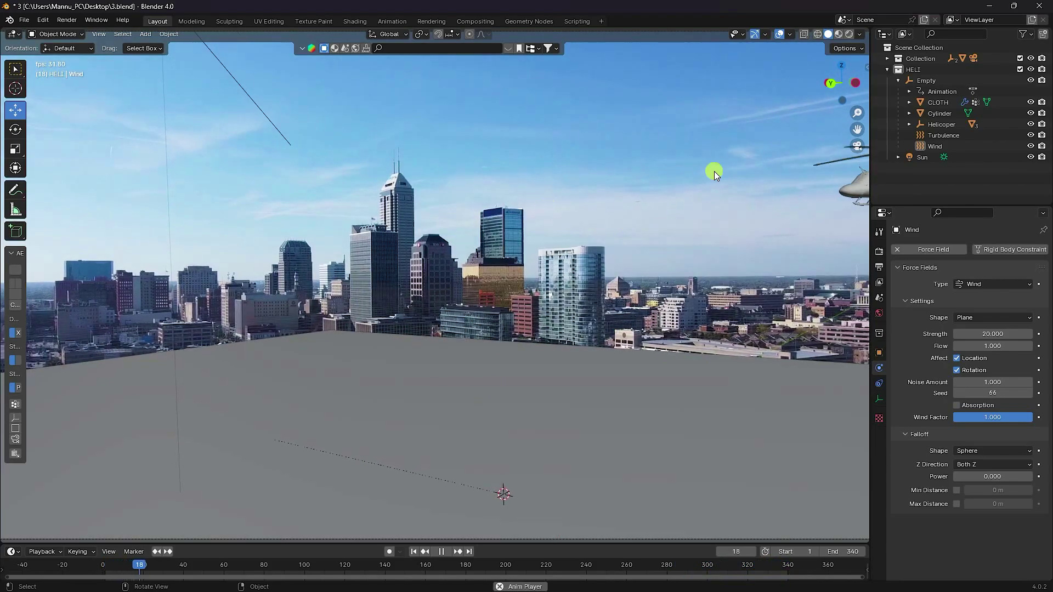
- Review the helicopter banner animation in Material Preview, then in Rendered shading at frame 183
left_click(442, 551)
left_click(838, 34)
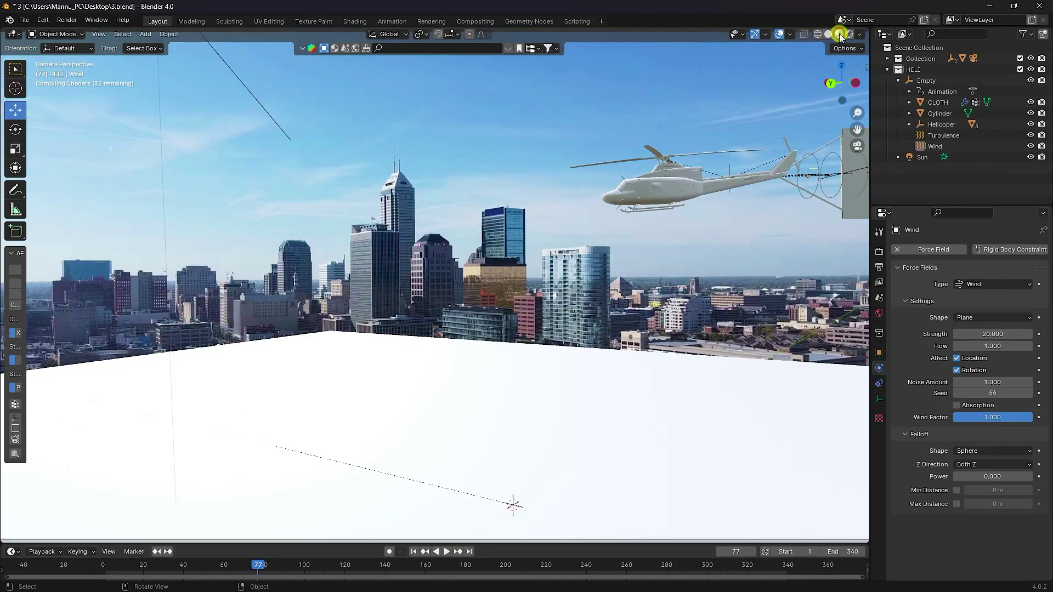
left_click(444, 552)
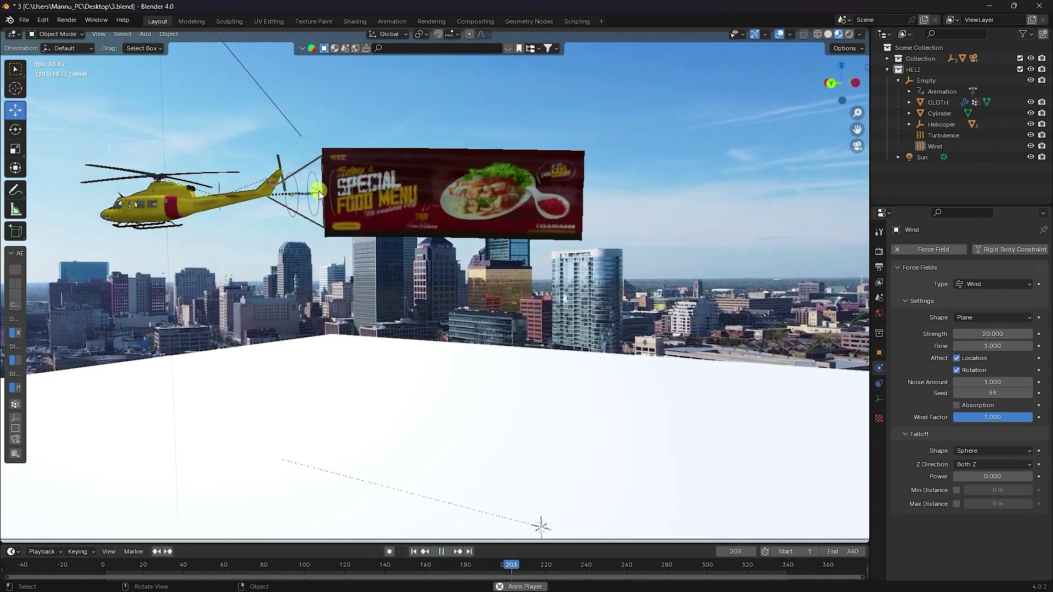
key("space")
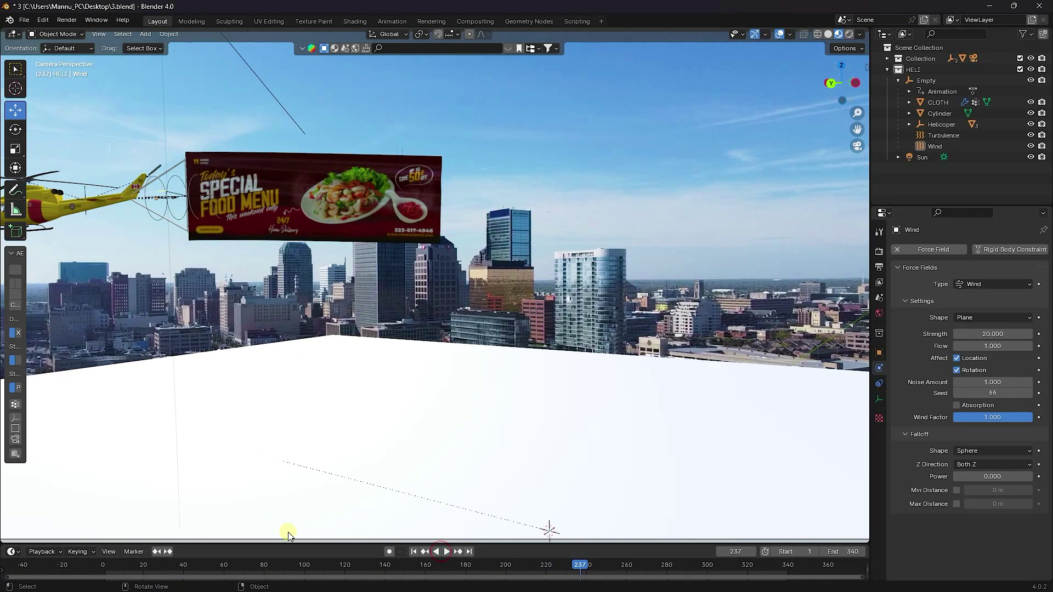
left_click_drag(502, 568, 471, 567)
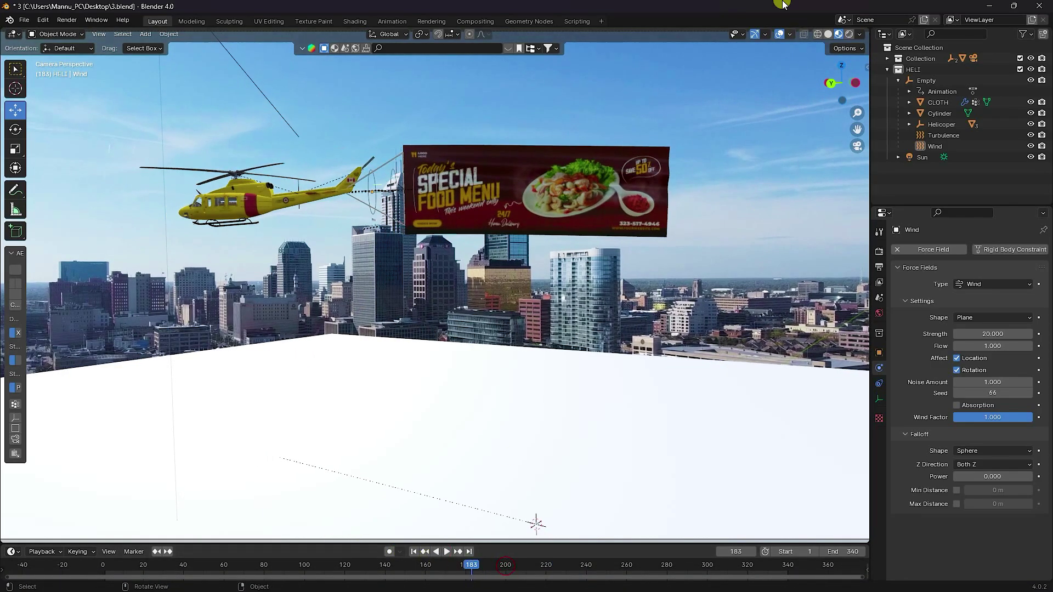
left_click(848, 35)
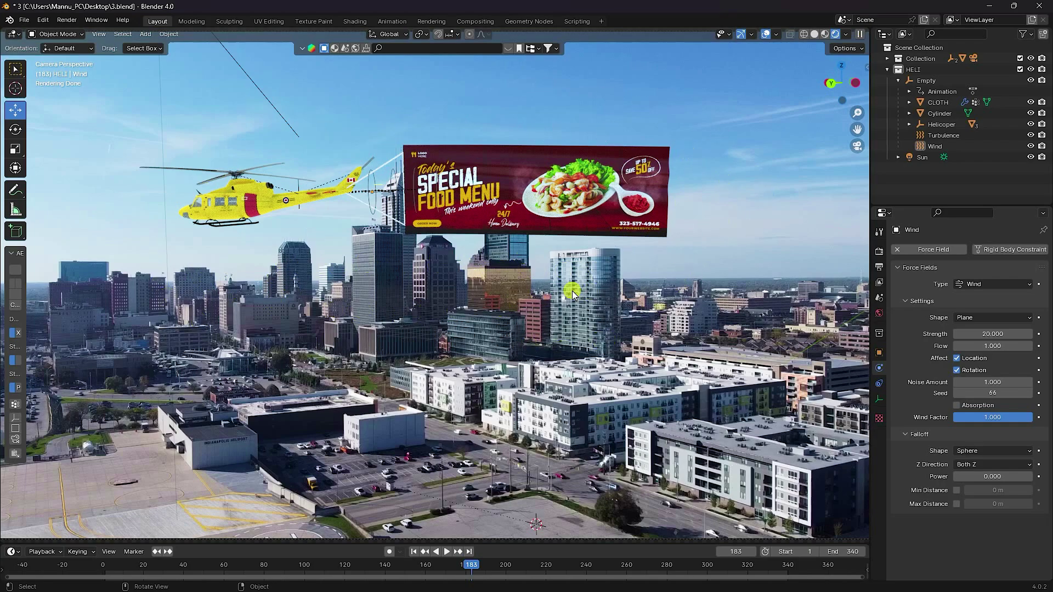
- Start a new General file without saving, and delete the default camera, cube and light
left_click(24, 20)
mouse_move(38, 29)
left_click(175, 35)
left_click(547, 322)
left_click_drag(158, 184, 637, 397)
key("Delete")
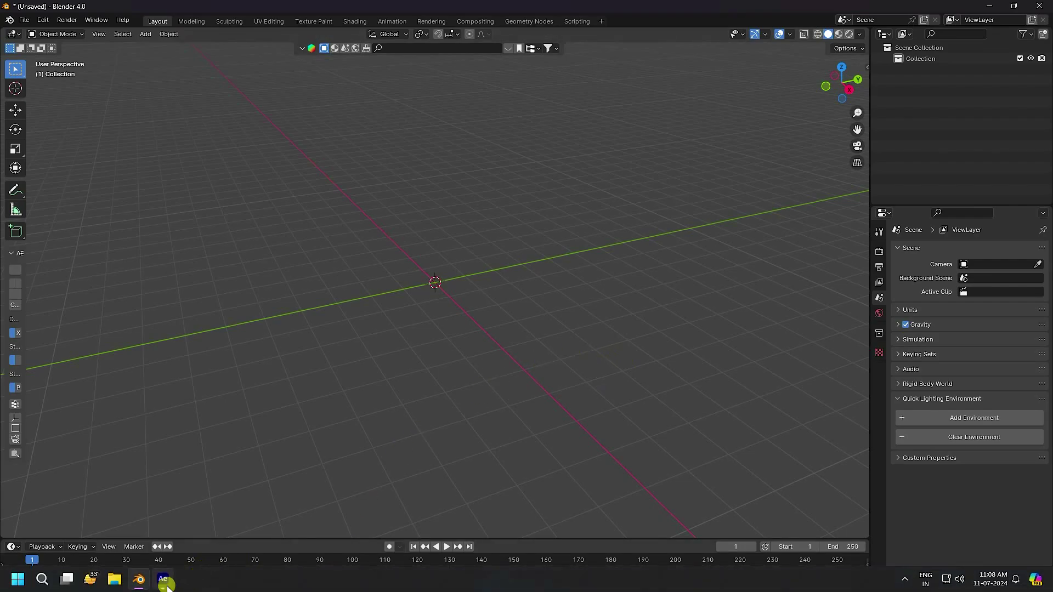
- Create a new composition from the drone clip 9982002-hd_1920_1080_30fps
left_click(167, 581)
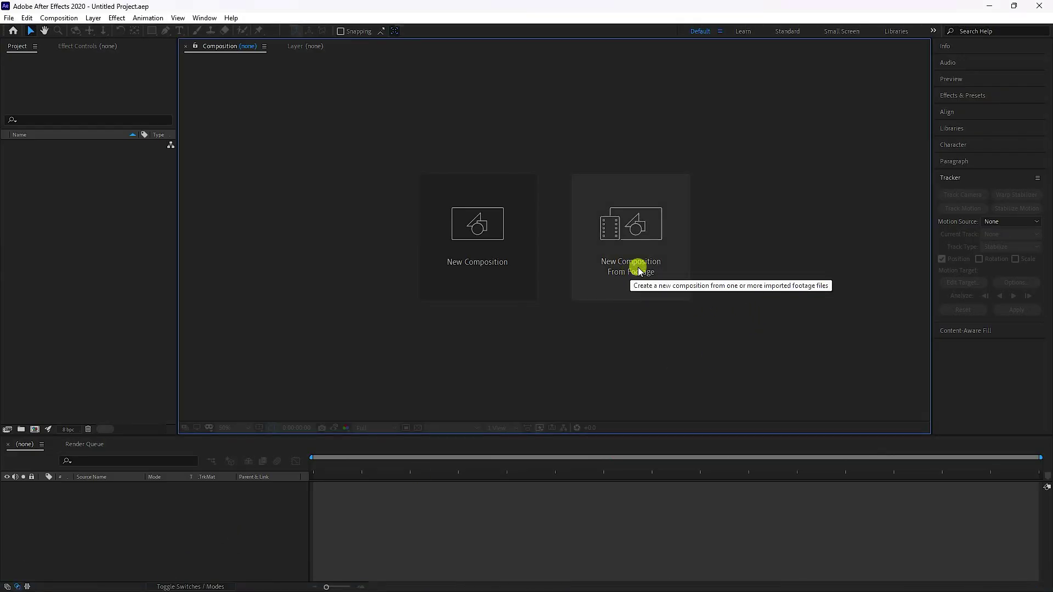
left_click(610, 261)
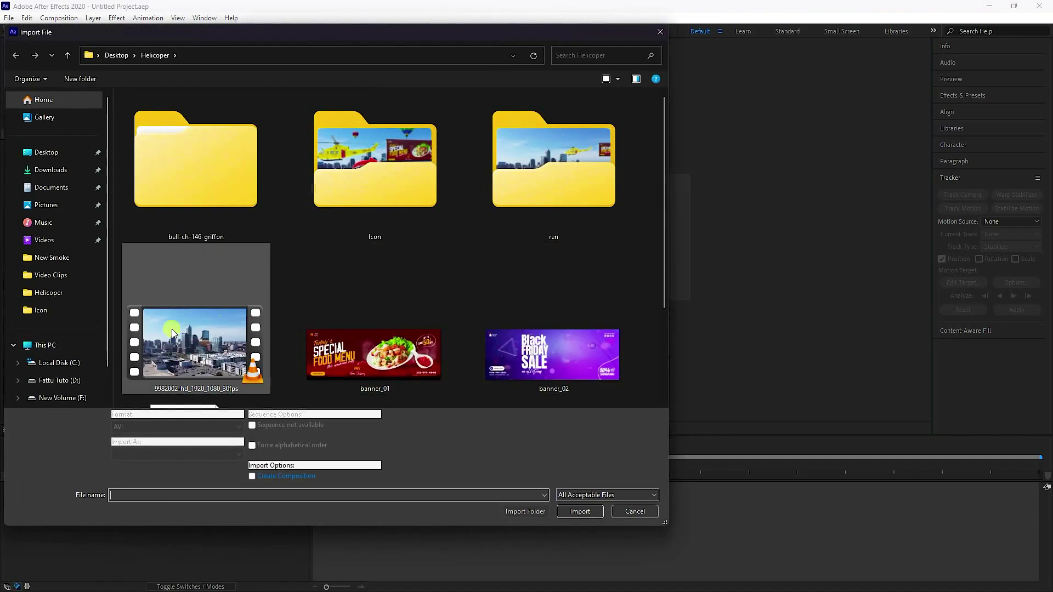
left_click(162, 334)
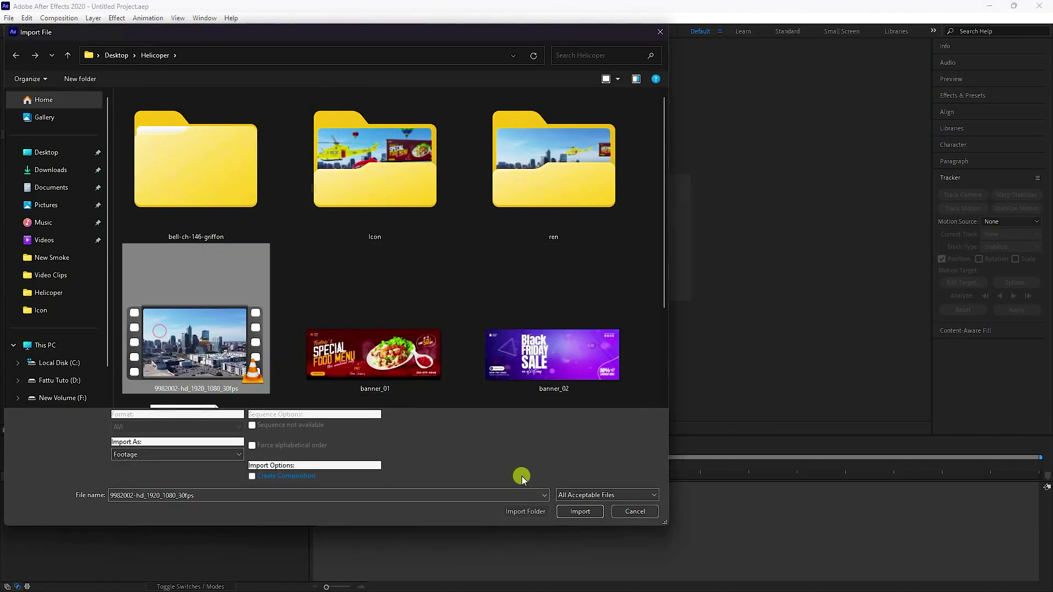
left_click(580, 510)
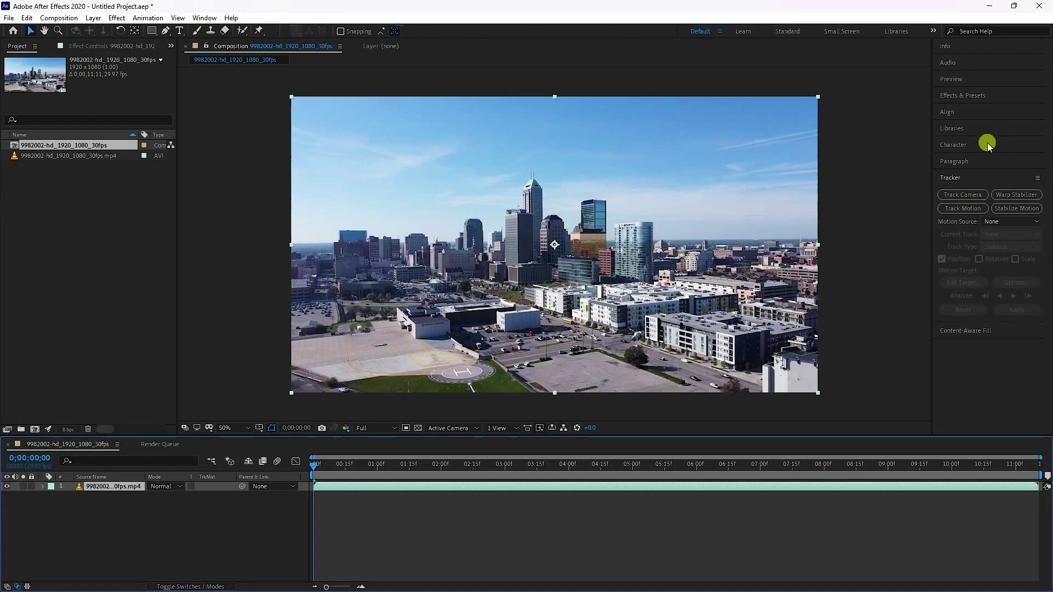
- Preview the footage, then return to its first frame
left_click(951, 79)
left_click(988, 94)
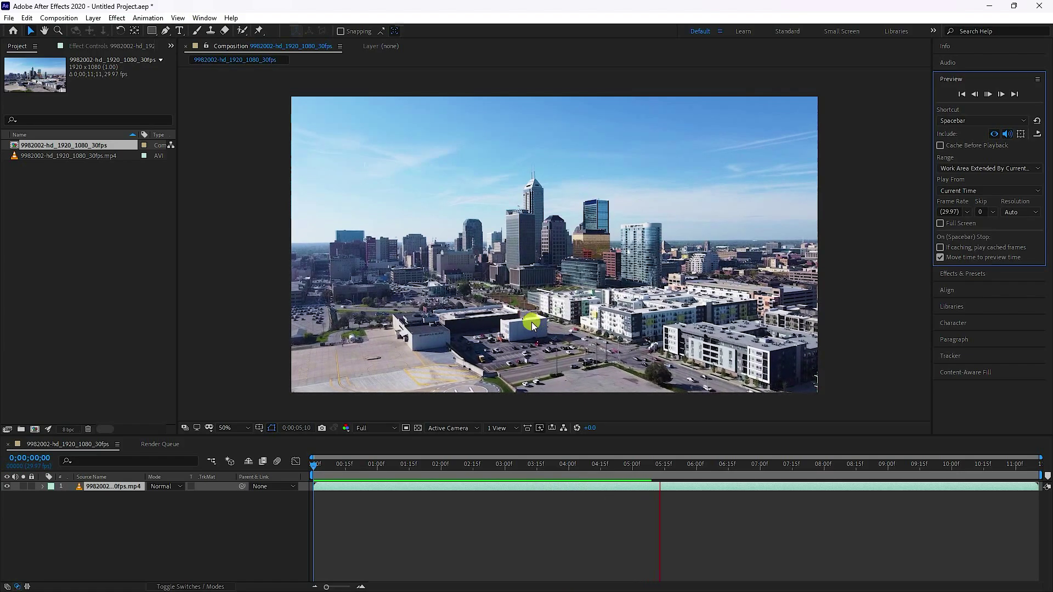
left_click(987, 94)
left_click(962, 94)
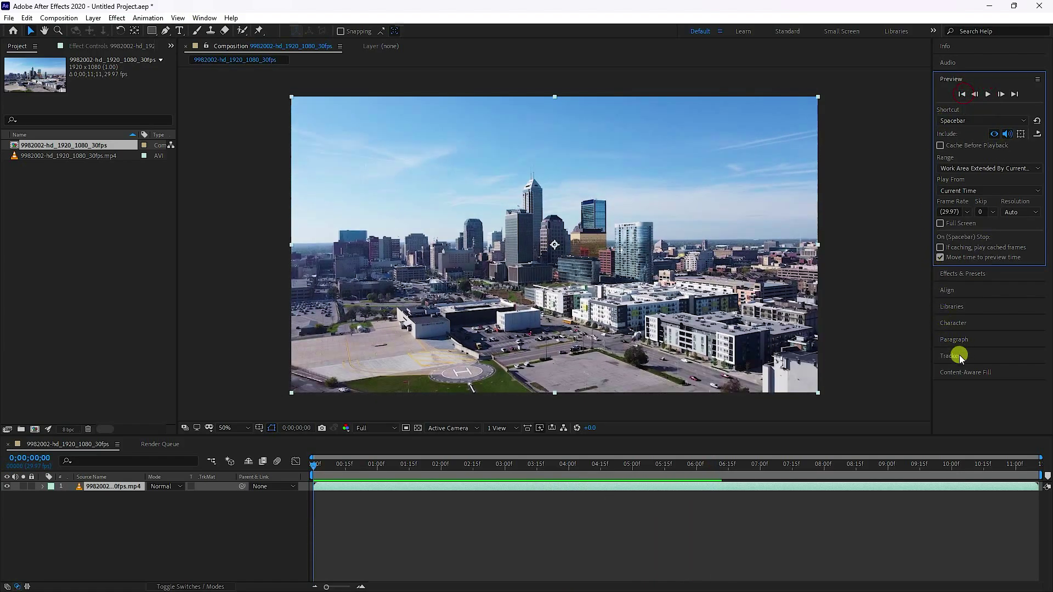
left_click(959, 356)
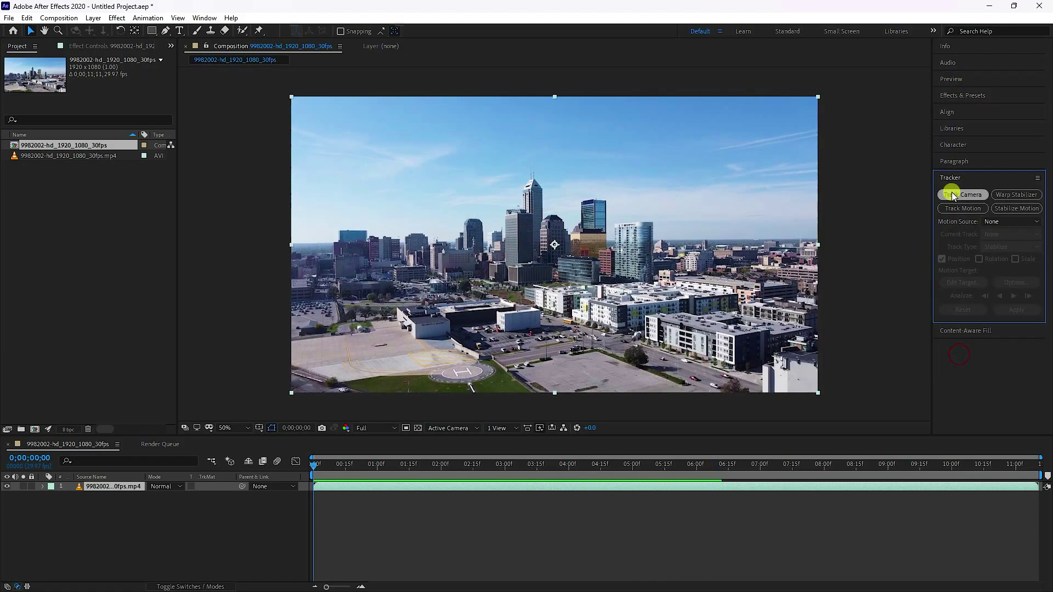
- Camera-track the clip, make the plaza points the ground plane and origin, and add a solid and camera
left_click(965, 195)
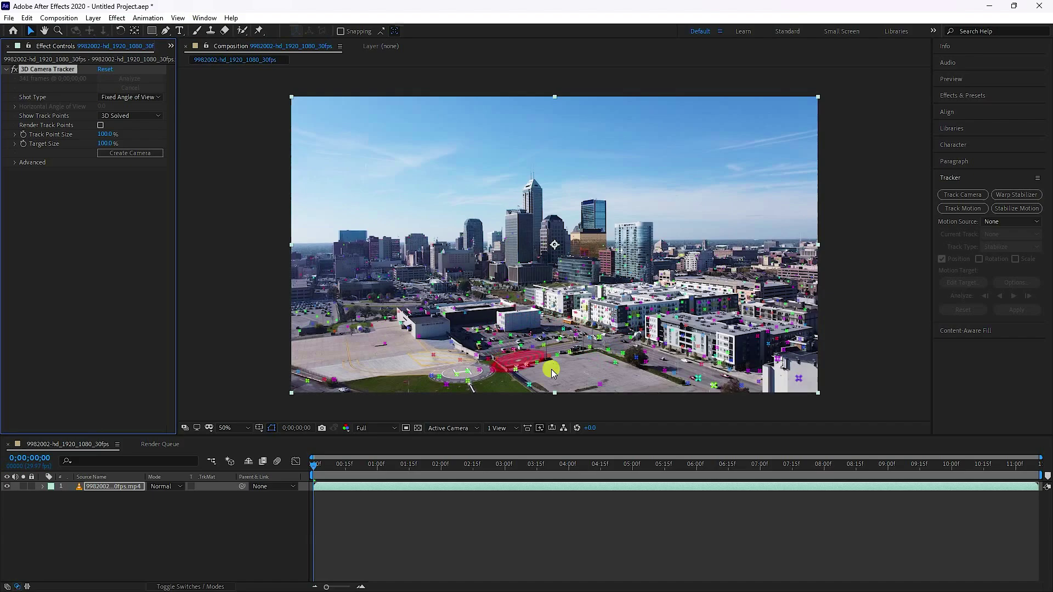
mouse_move(607, 364)
left_mouse_down()
mouse_move(577, 335)
mouse_move(538, 339)
mouse_move(587, 373)
mouse_move(657, 364)
left_mouse_up()
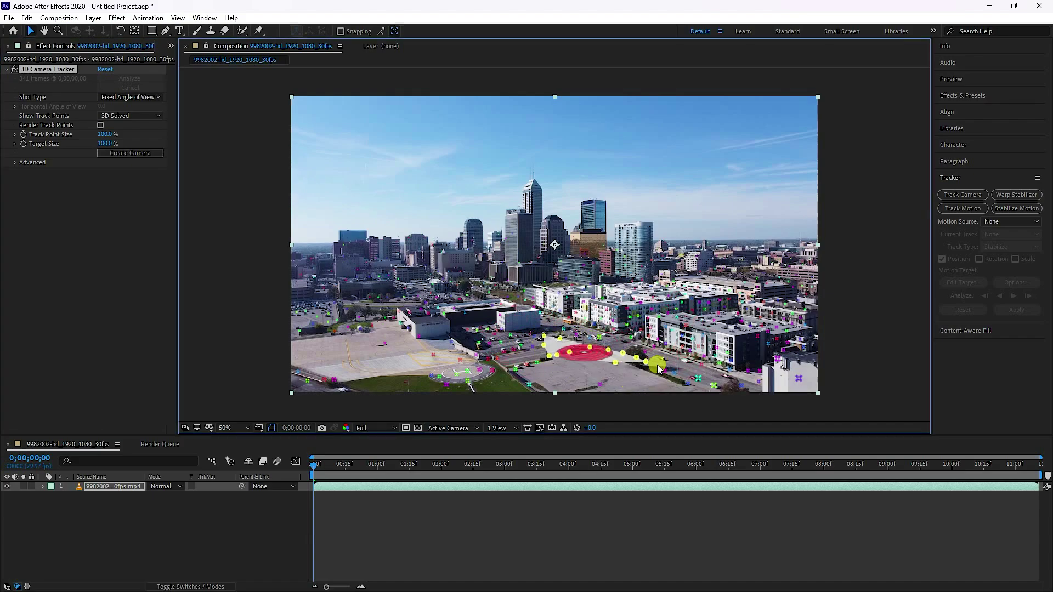
right_click(584, 355)
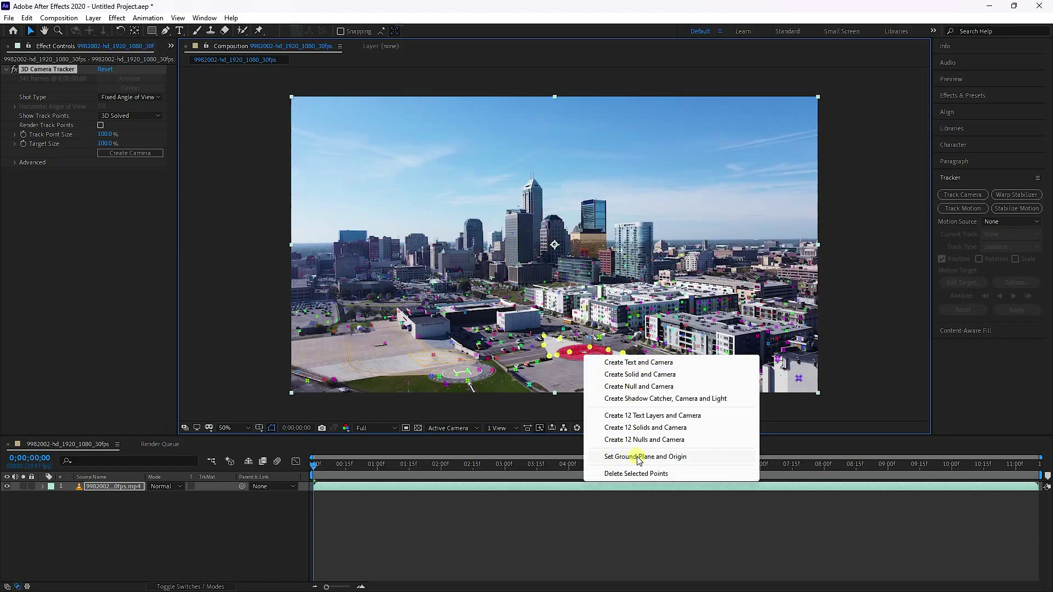
left_click(667, 458)
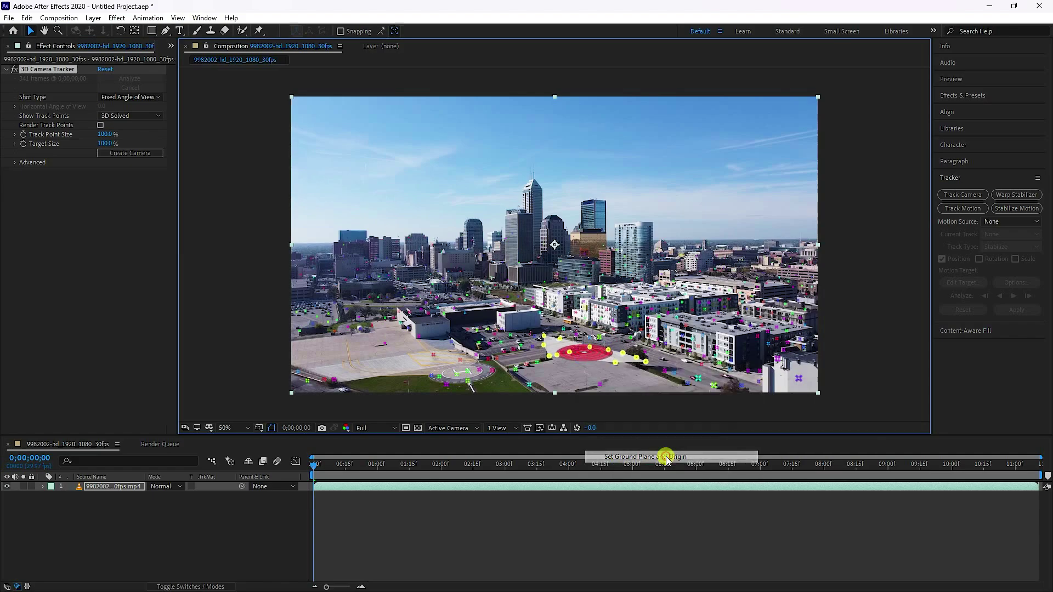
right_click(577, 354)
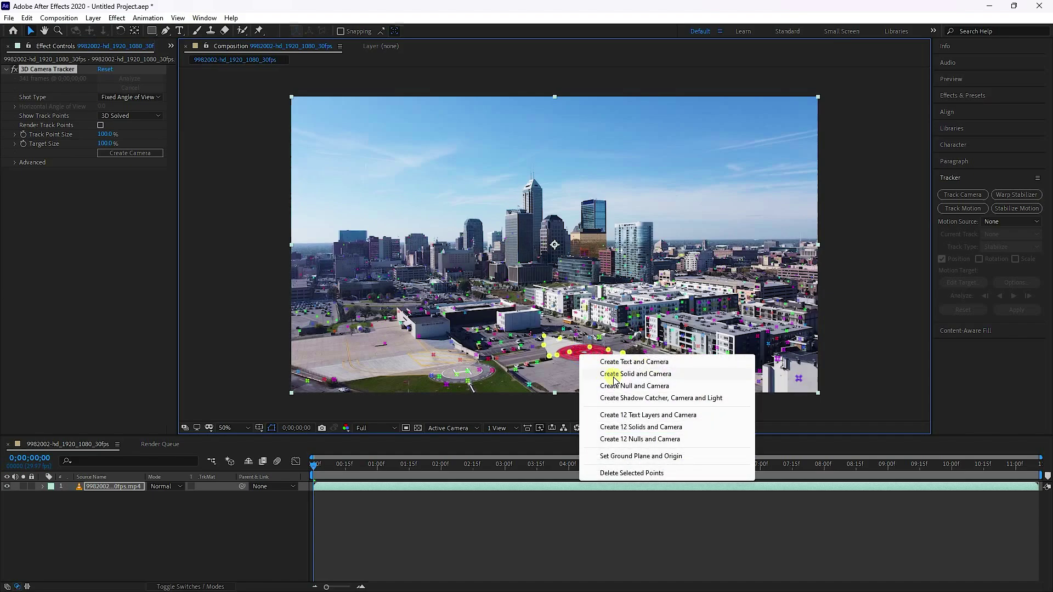
left_click(629, 374)
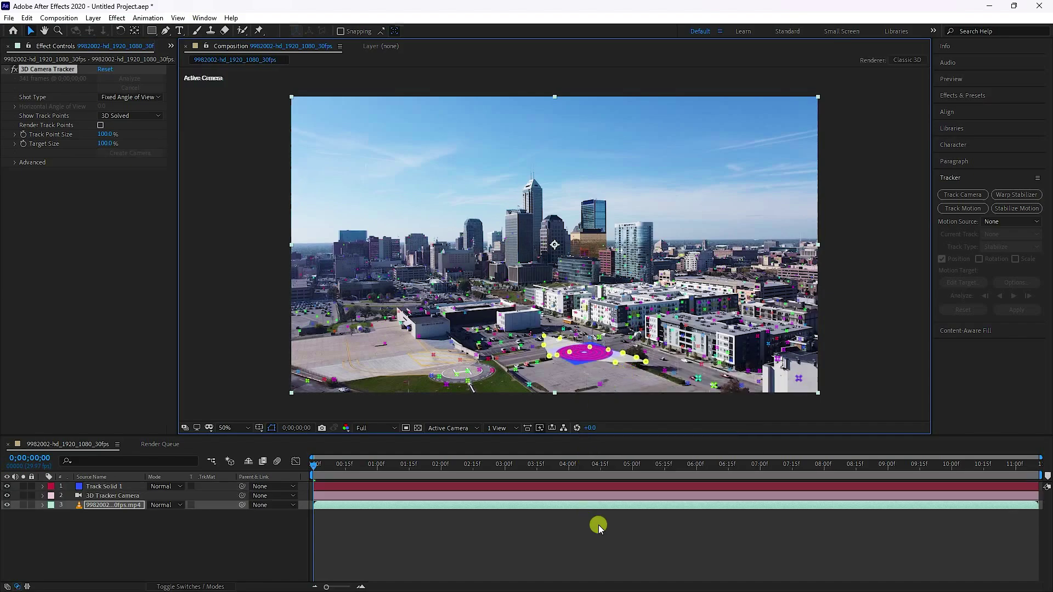
- Play back the tracked solid in the preview and return to the first frame
left_click(950, 80)
left_click(987, 94)
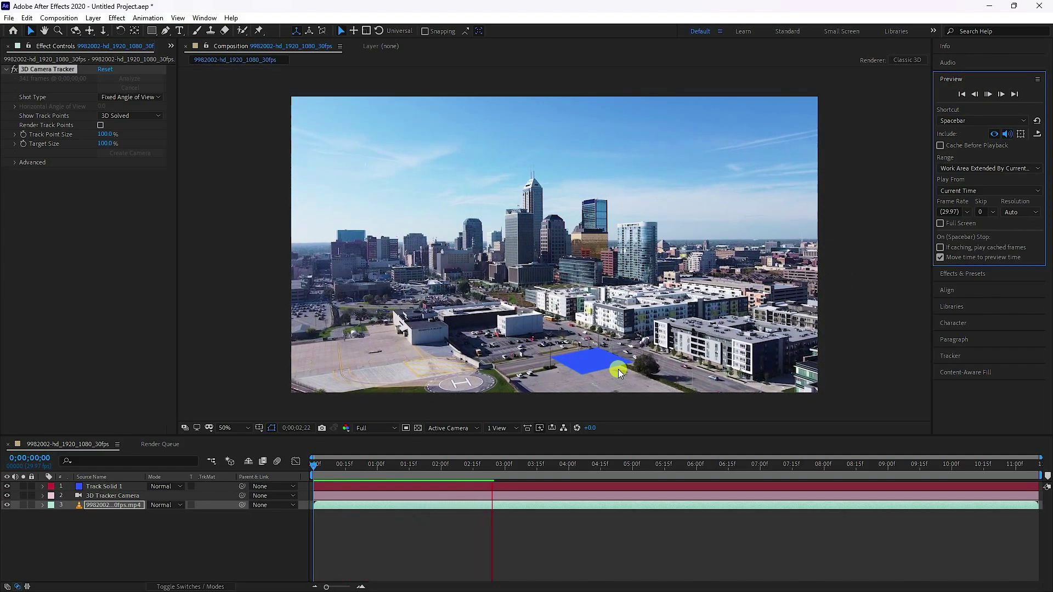
left_click(987, 94)
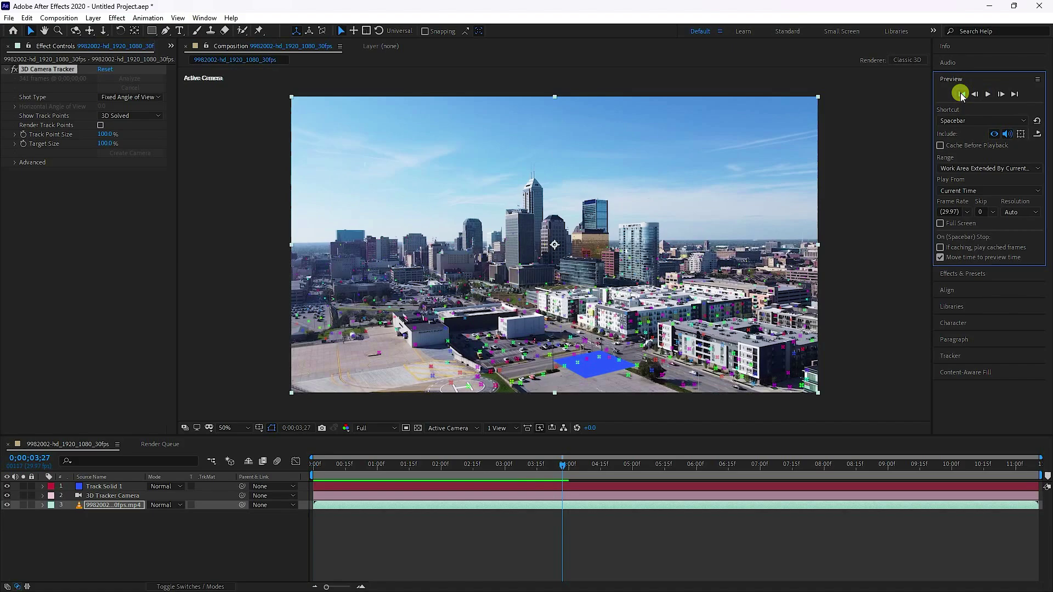
left_click(961, 94)
- Select Track Solid 1's Transform and create Plane_Transform in Blender with AE2Blend Create Plane
left_click(44, 486)
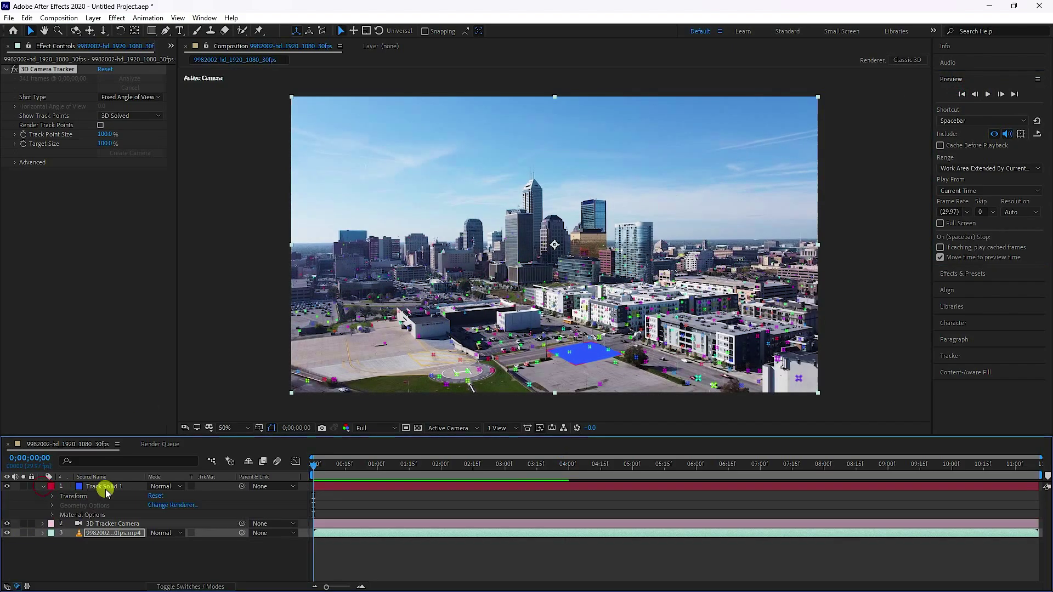
left_click(52, 497)
left_click(88, 498)
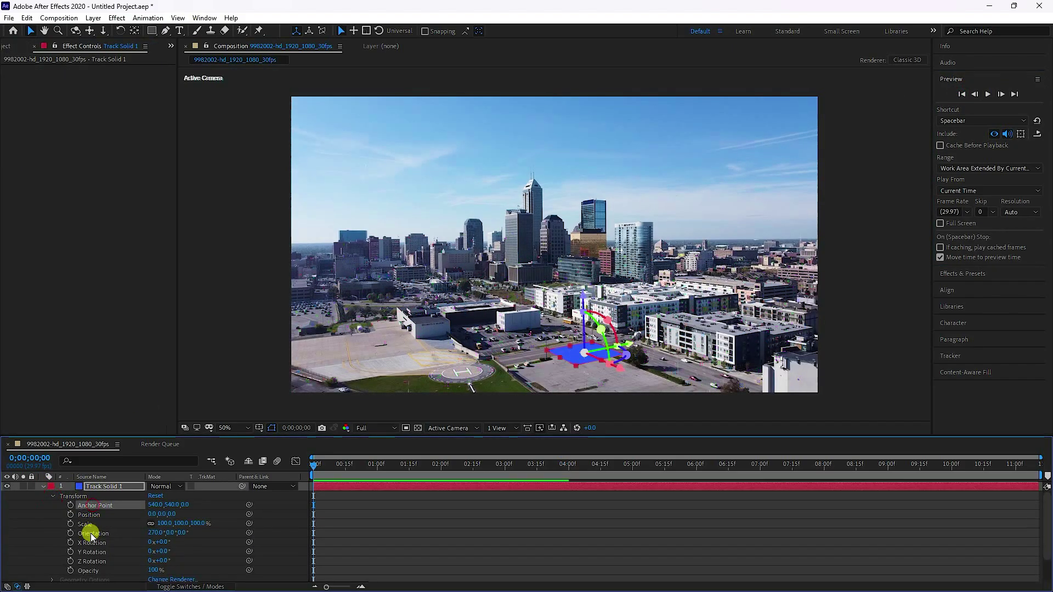
left_click(141, 578)
left_click_drag(28, 387, 82, 393)
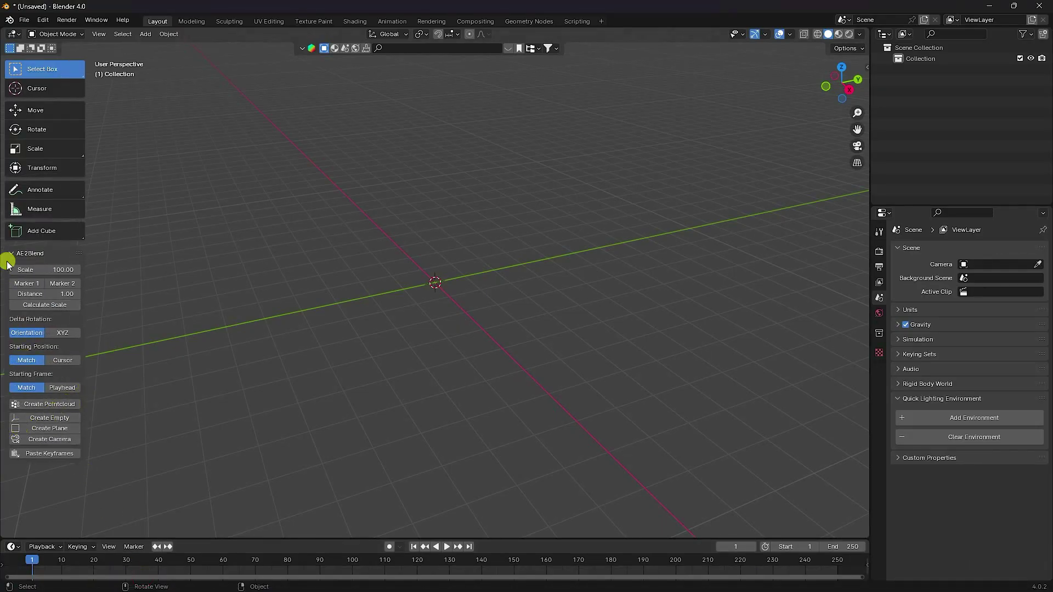
left_click(31, 430)
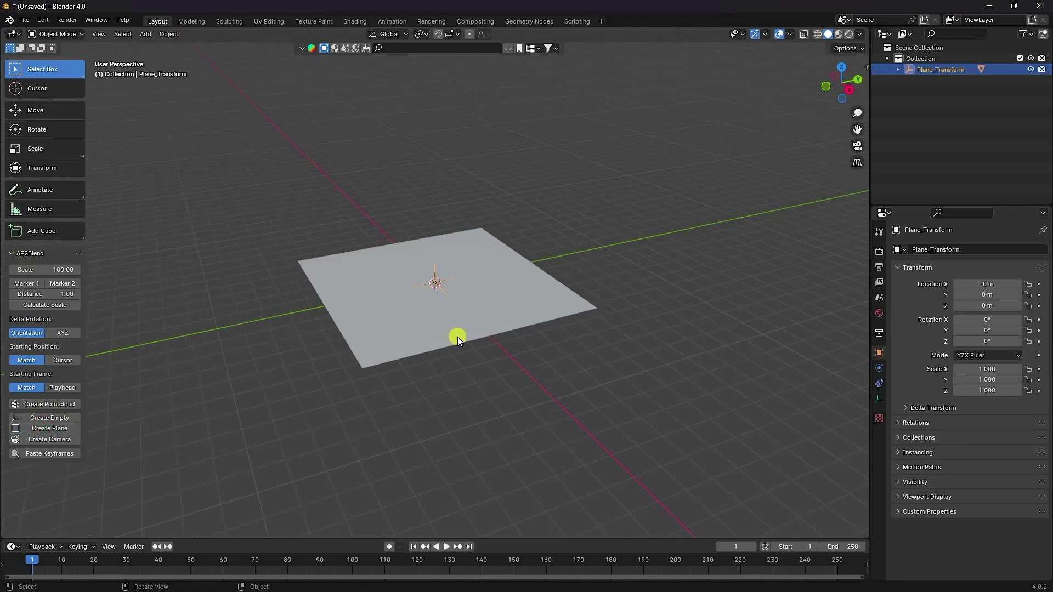
left_click(163, 579)
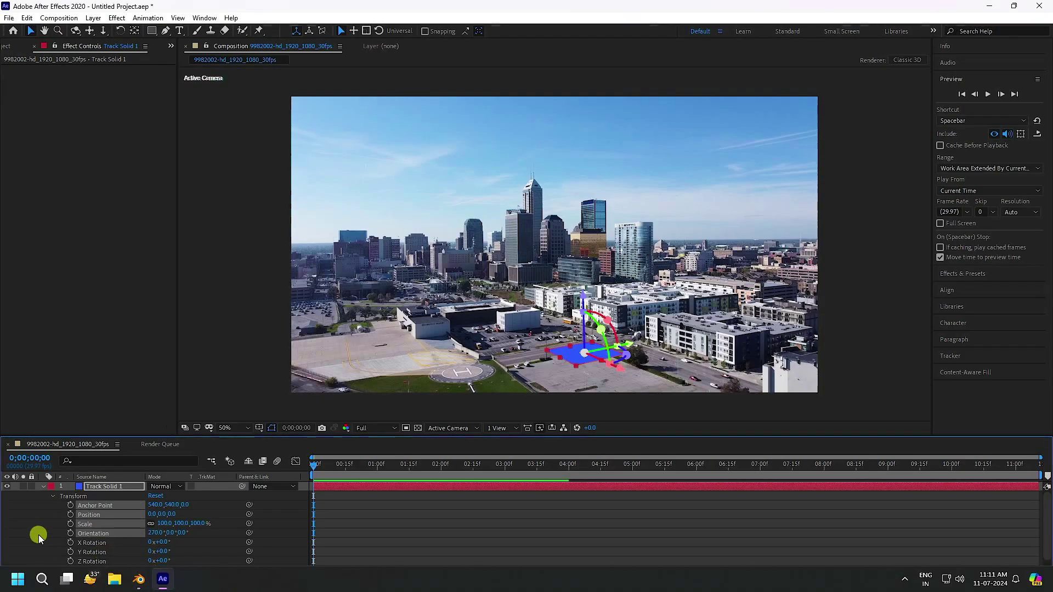
- Select the 3D Tracker Camera's Position and Orientation properties, then go back to Blender
left_click(43, 486)
left_click(43, 495)
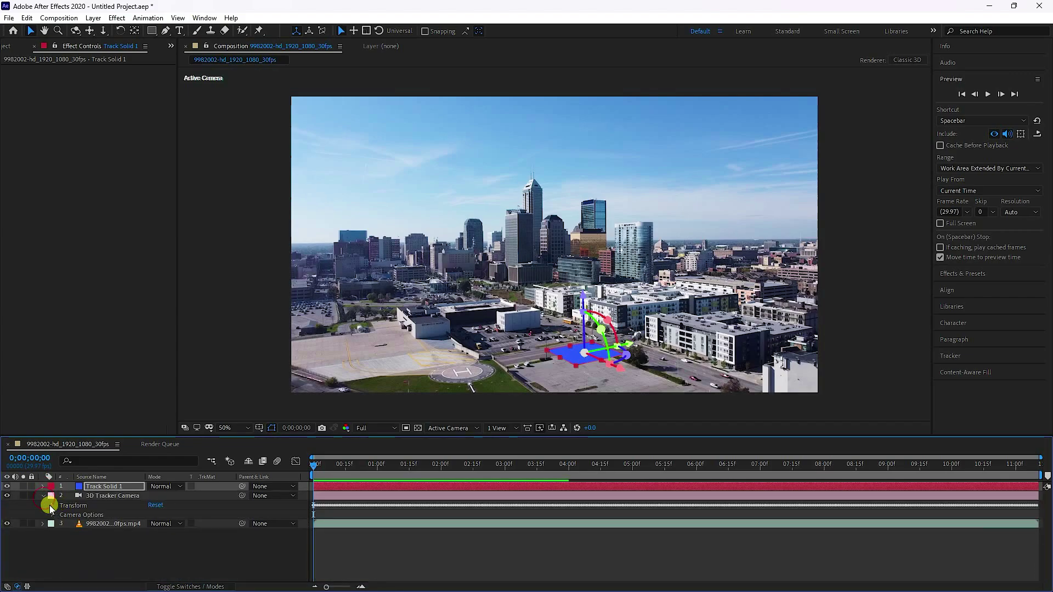
left_click(50, 505)
left_click(98, 515)
left_click(104, 525, "shift")
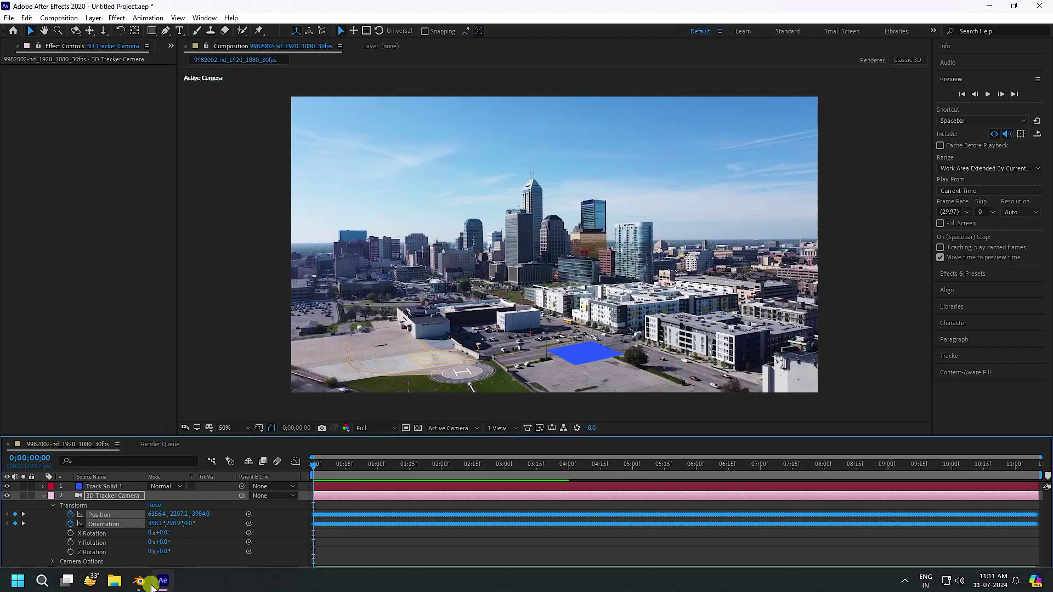
left_click(138, 578)
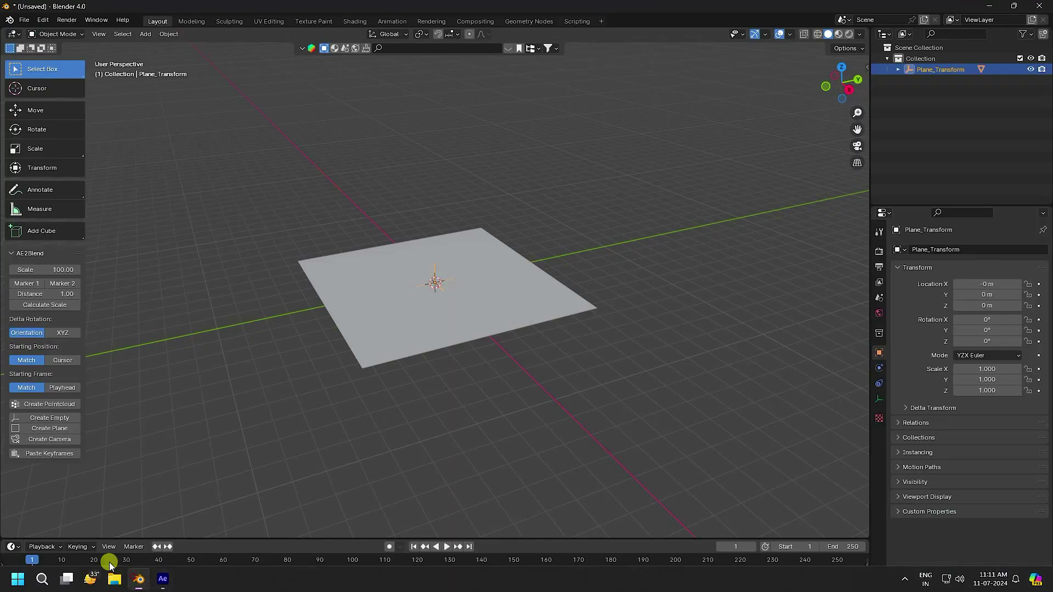
- Create the keyframed Camera_Transform from the tracked data and zoom the timeline to show its keys
left_click(38, 439)
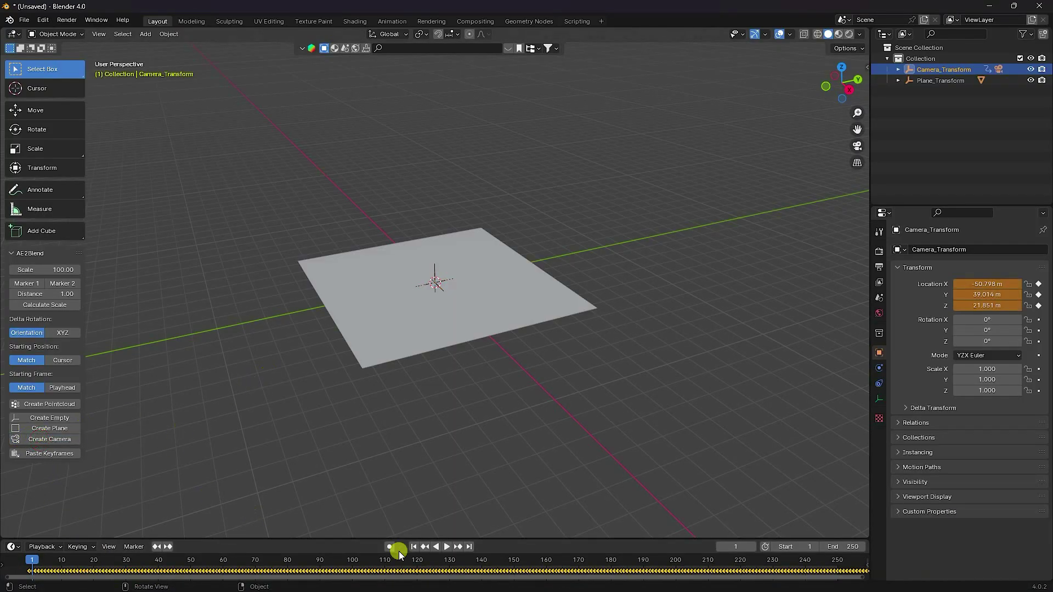
left_click_drag(861, 576, 131, 579)
left_click_drag(240, 572, 267, 572)
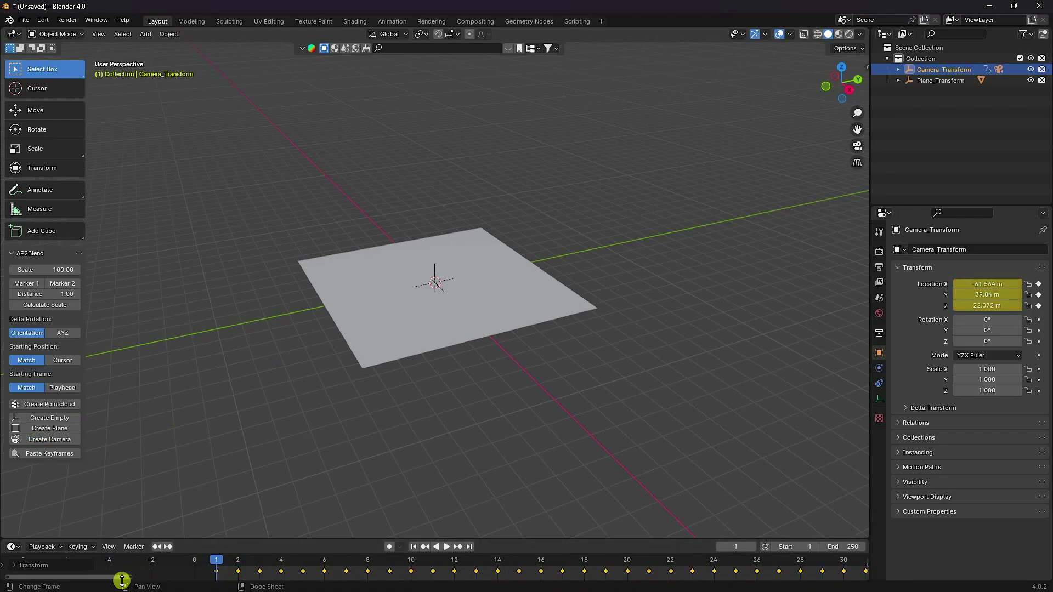
left_click_drag(130, 577, 692, 560)
middle_click_drag(692, 560, 729, 565, "ctrl")
- Find where the camera keyframes end and set the scene End frame to 340
left_click(750, 559)
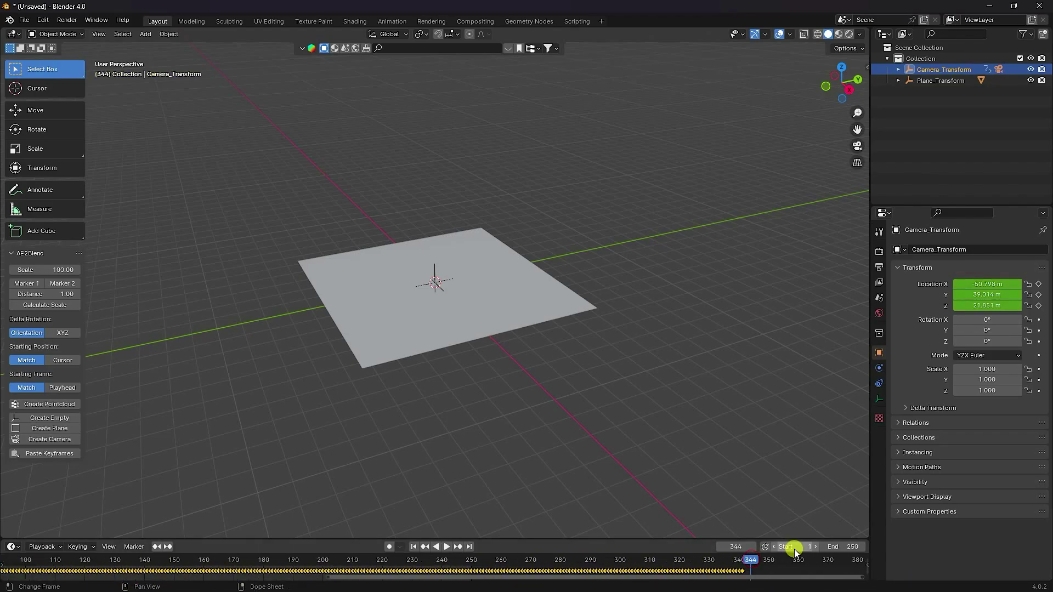
left_click(413, 546)
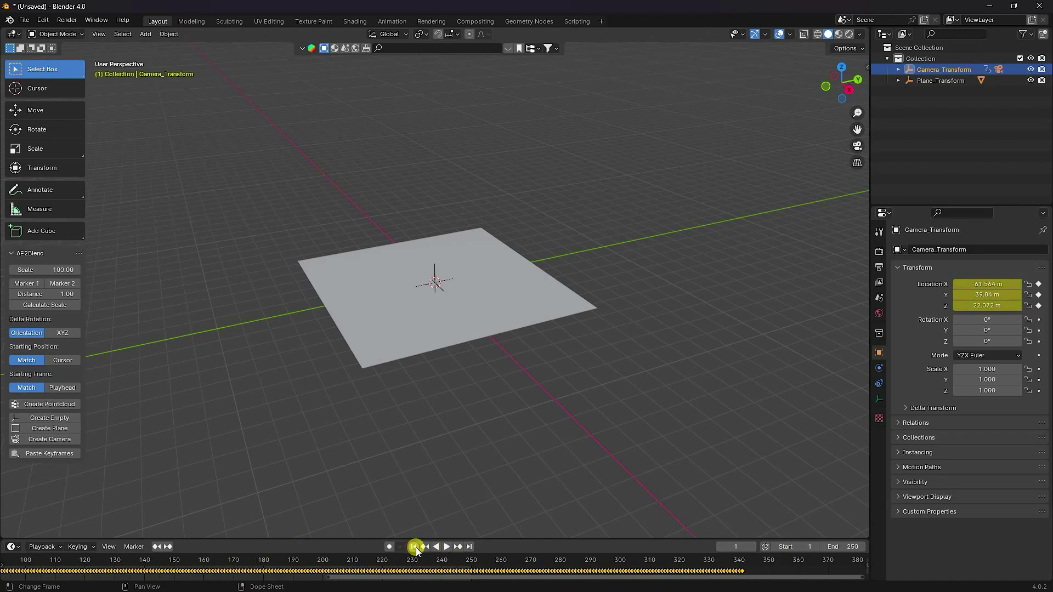
left_click(469, 548)
left_click(765, 559)
left_click(747, 571)
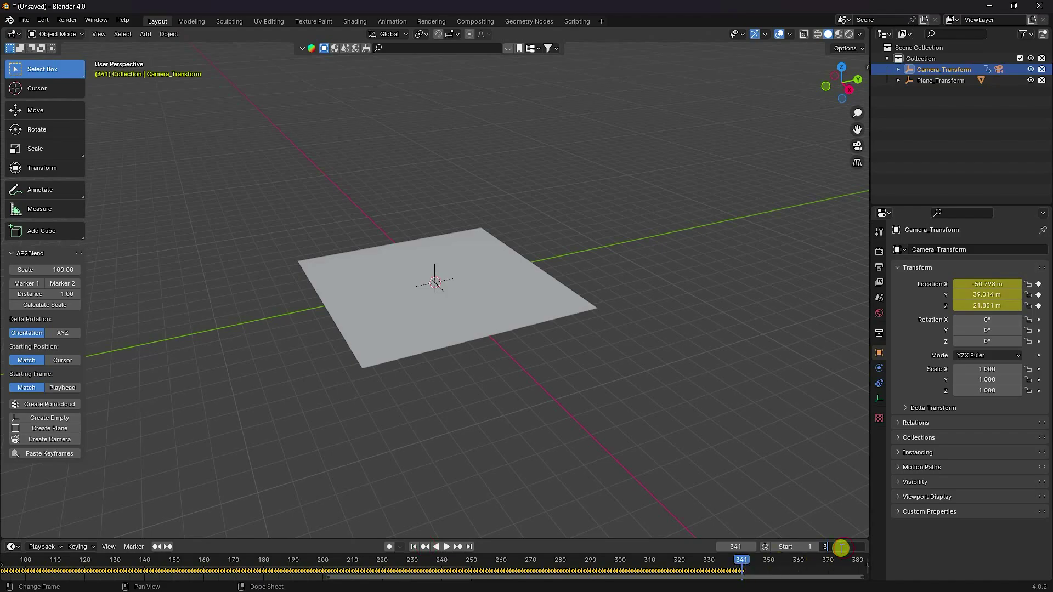
key("Return")
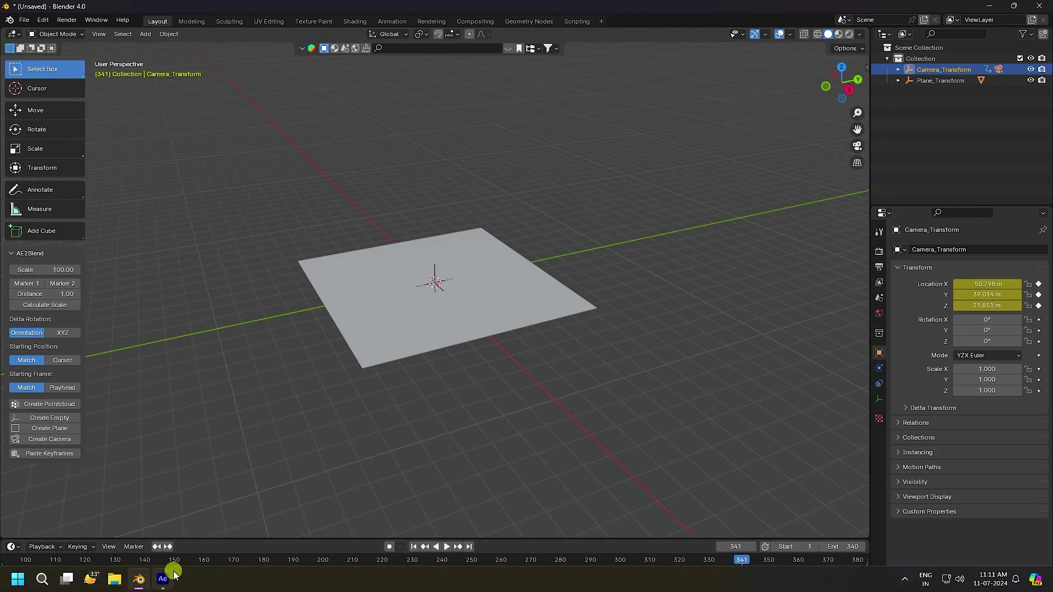
- Copy the 3D Tracker Camera's 26.1753 mm focal length, then select Blender's Camera
left_click(162, 587)
left_click(42, 495)
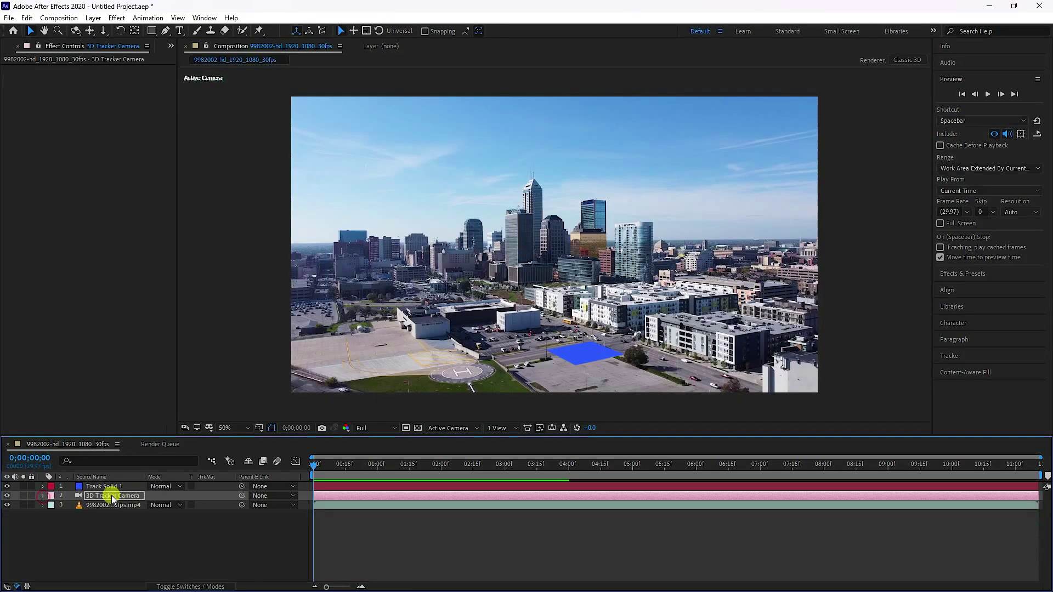
double_click(108, 495)
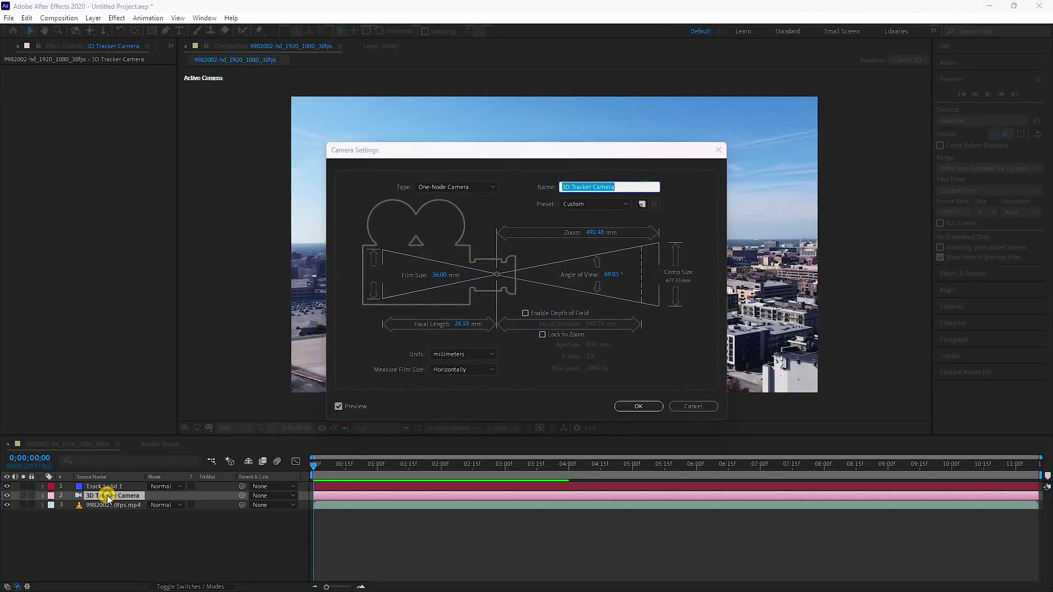
left_click(462, 324)
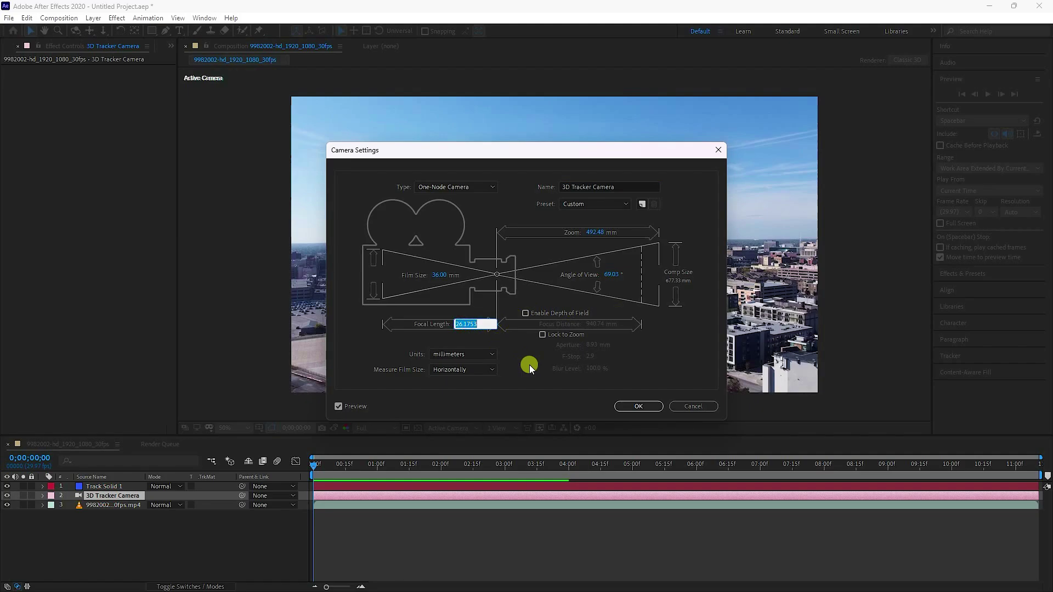
left_click(659, 404)
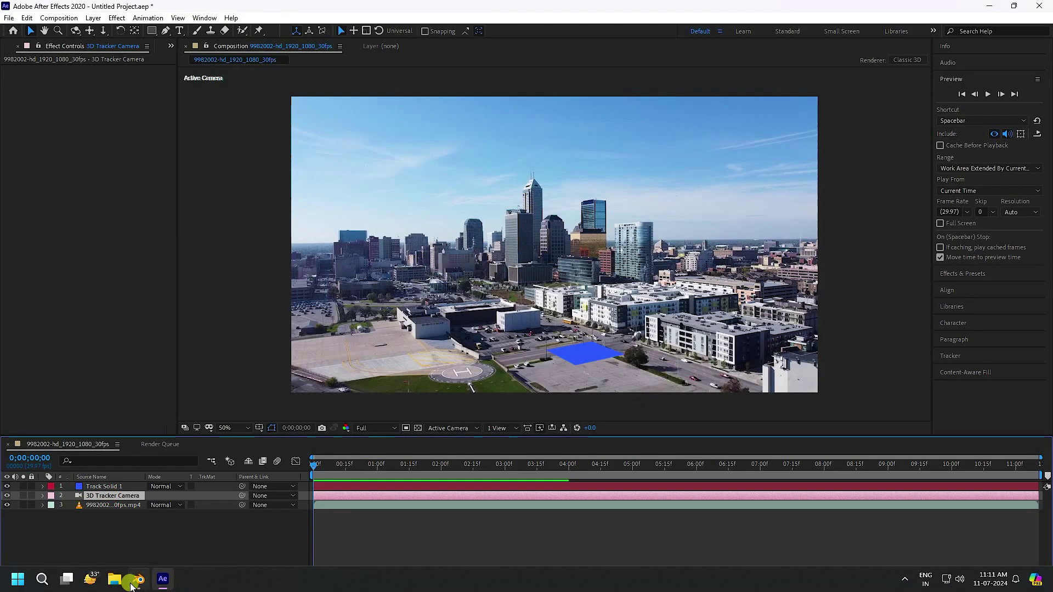
left_click(143, 579)
left_click(998, 70)
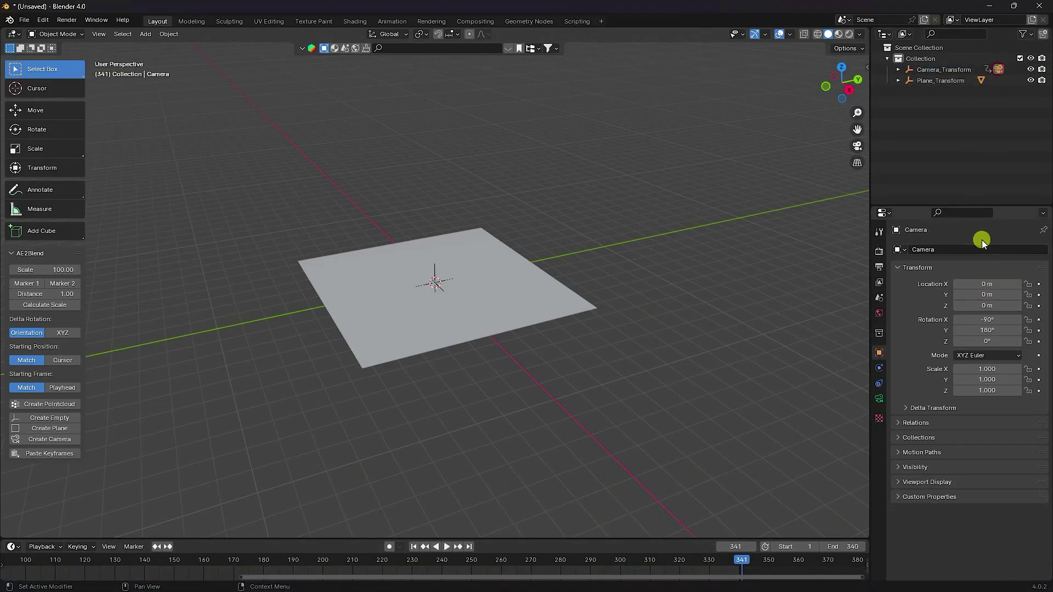
- Set the camera's focal length to 26.1753 mm and view through the camera
left_click(881, 397)
left_click(996, 302)
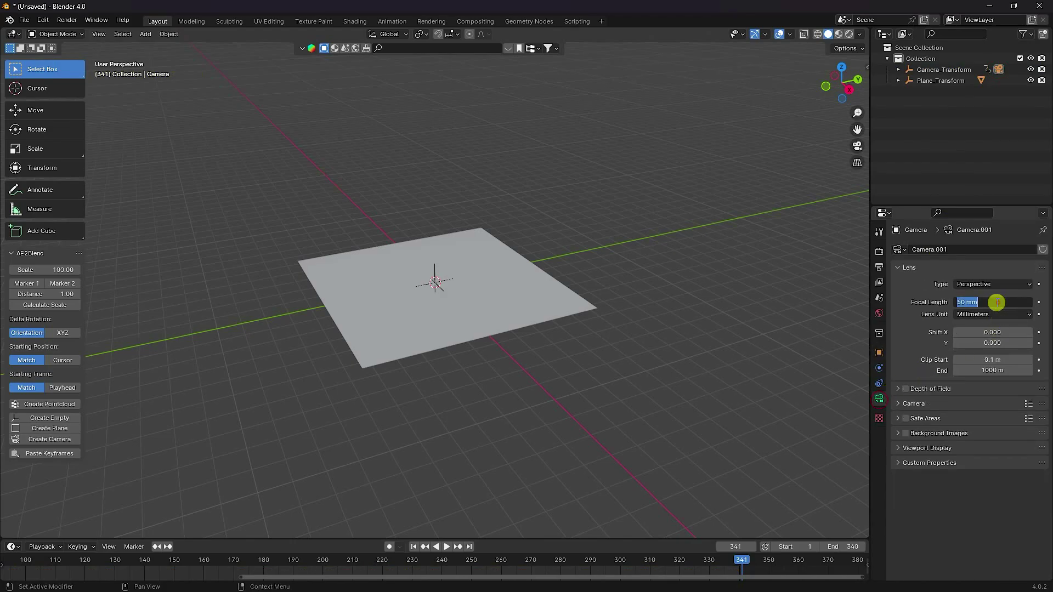
key("Return")
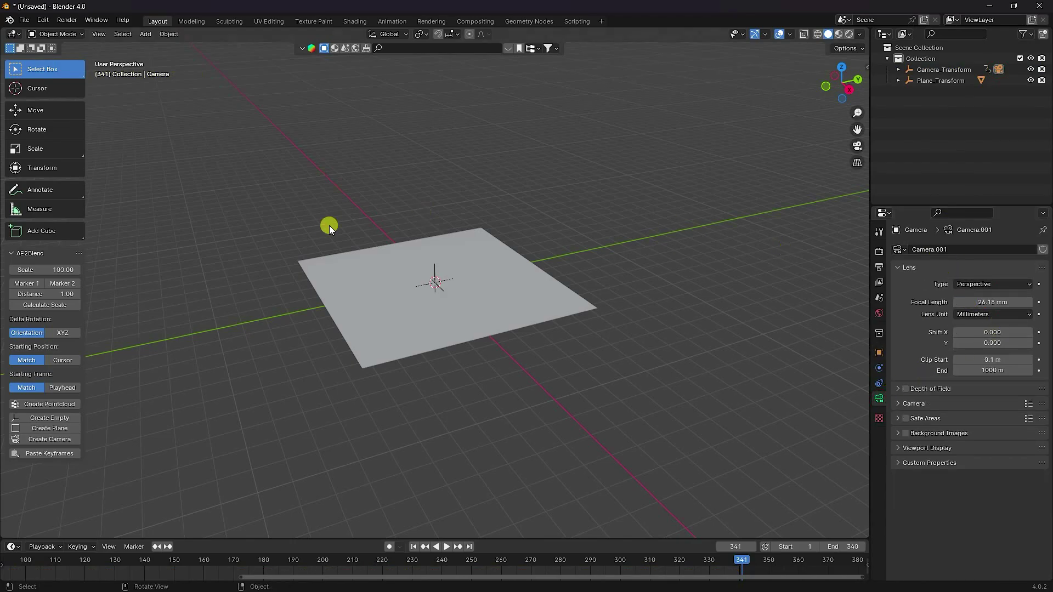
key("KP_0")
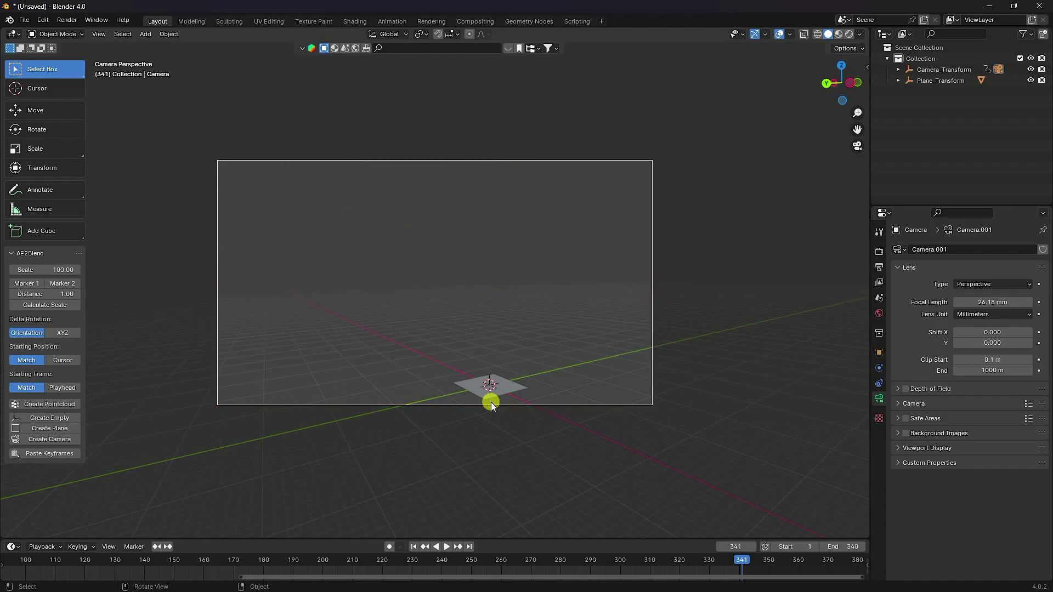
scroll(518, 390, "up", 4)
scroll(517, 390, "down", 2)
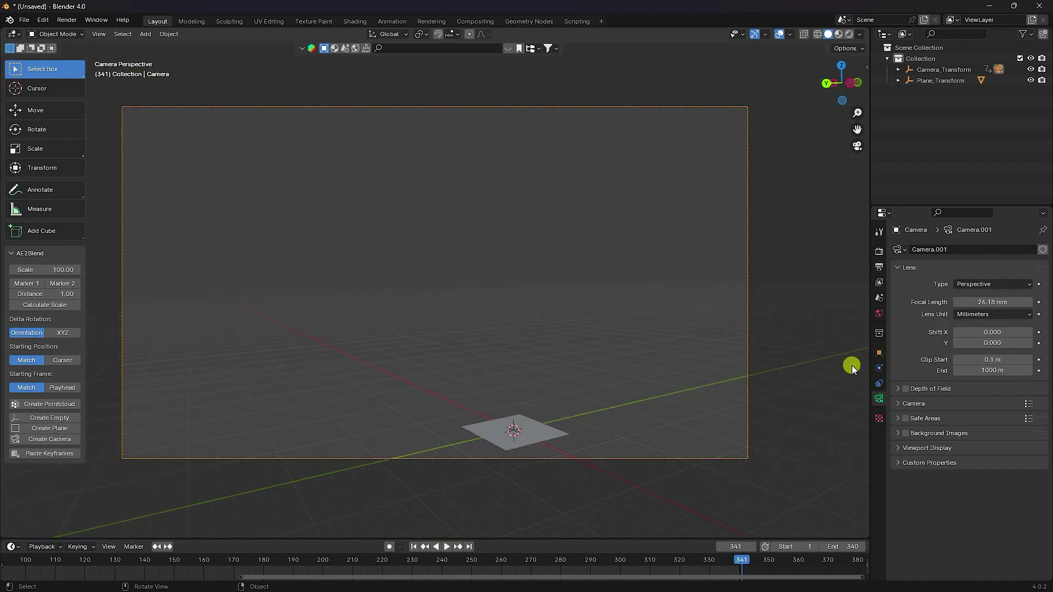
- Add 9982002-hd_1920_1080_30fps.mp4 from the Helicoper folder as a movie clip background at opacity 1
left_click(900, 434)
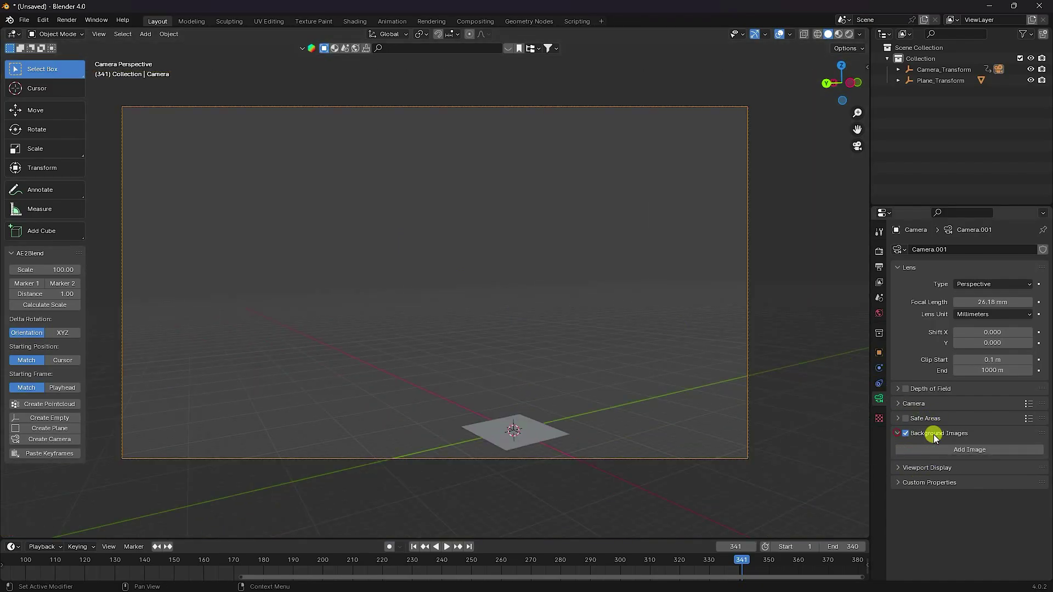
left_click(956, 448)
left_click(1020, 481)
left_click(987, 512)
left_click(272, 206)
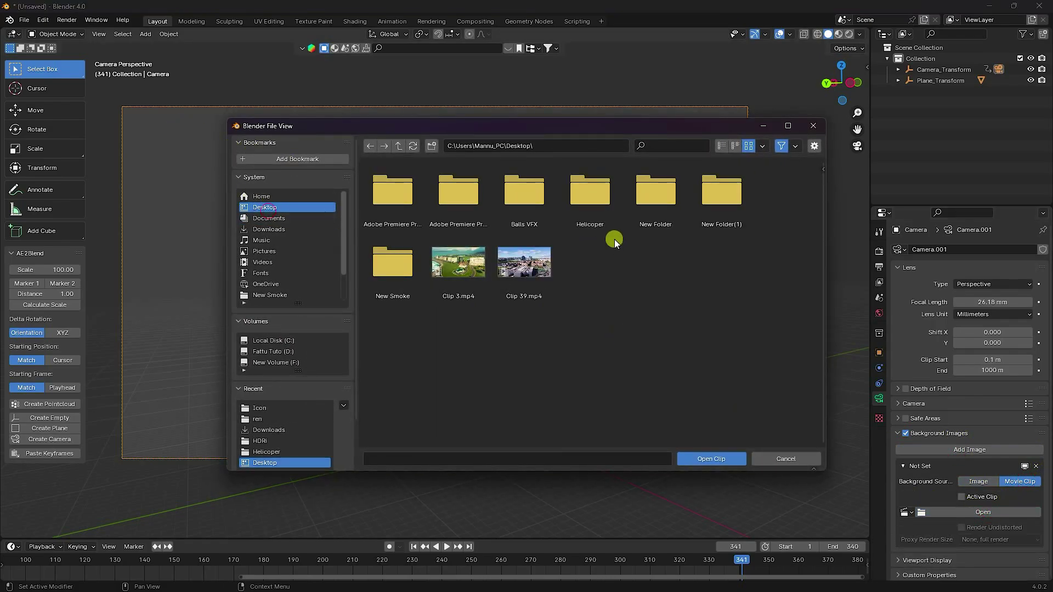
left_click(590, 208)
double_click(590, 207)
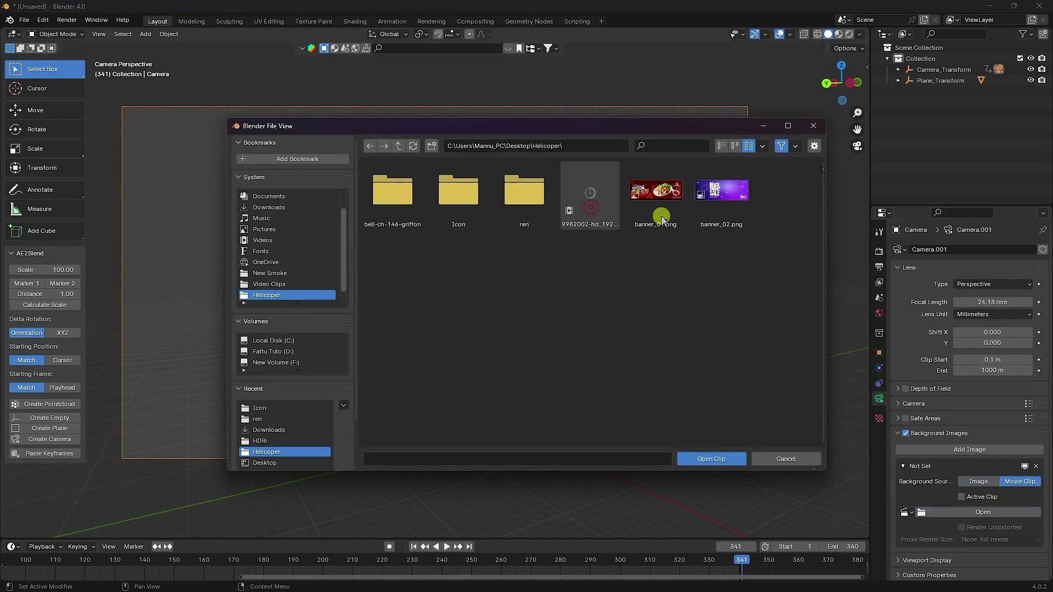
left_click(589, 193)
left_click(710, 458)
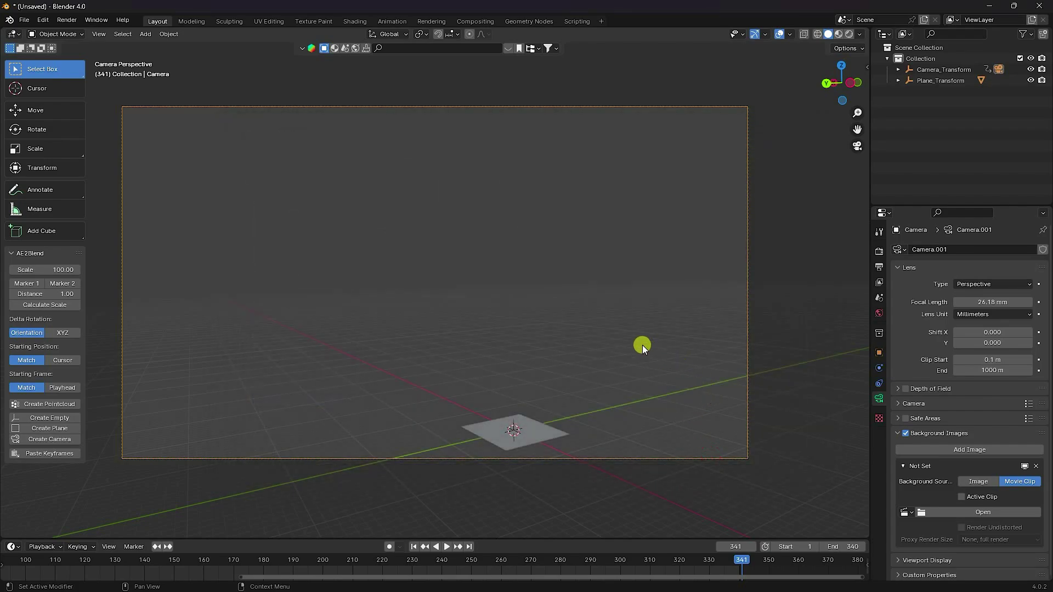
scroll(921, 484, "down", 4)
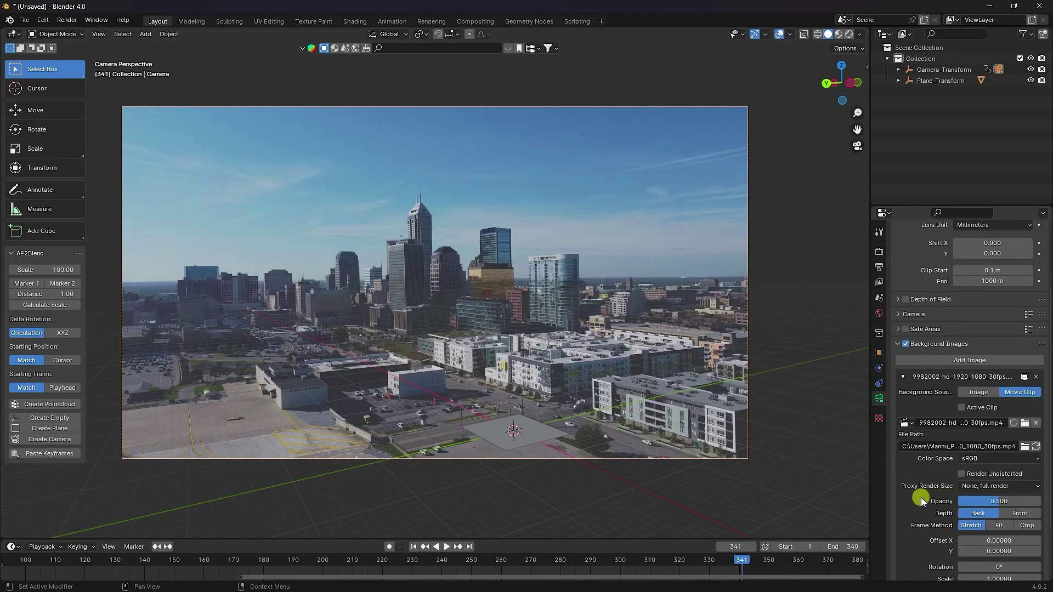
left_click_drag(996, 501, 1038, 501)
scroll(457, 322, "up", 2)
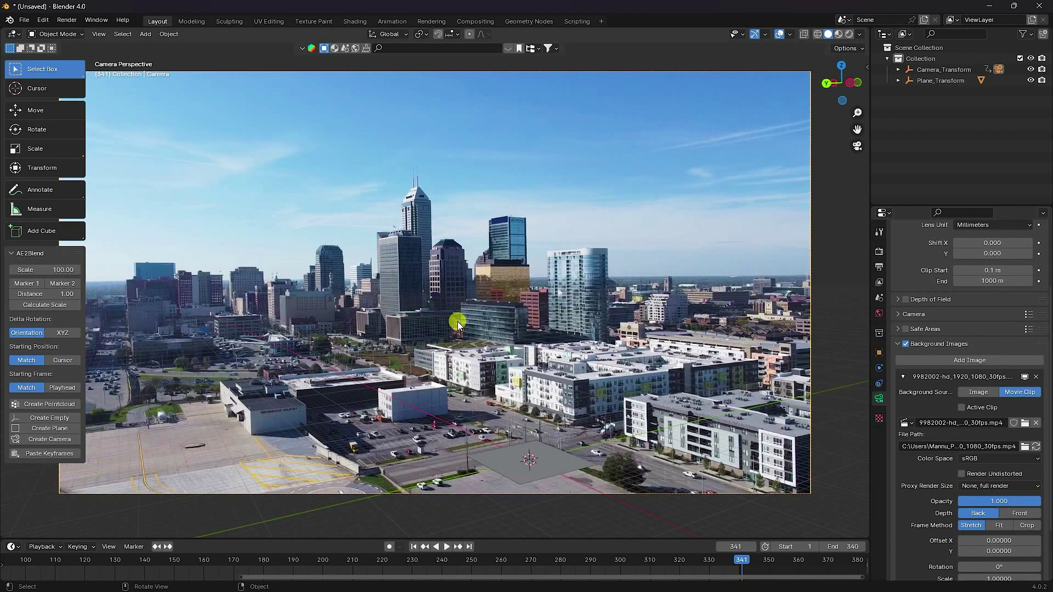
- Play the animation to check the plane's match, then return to frame 1
left_click(447, 547)
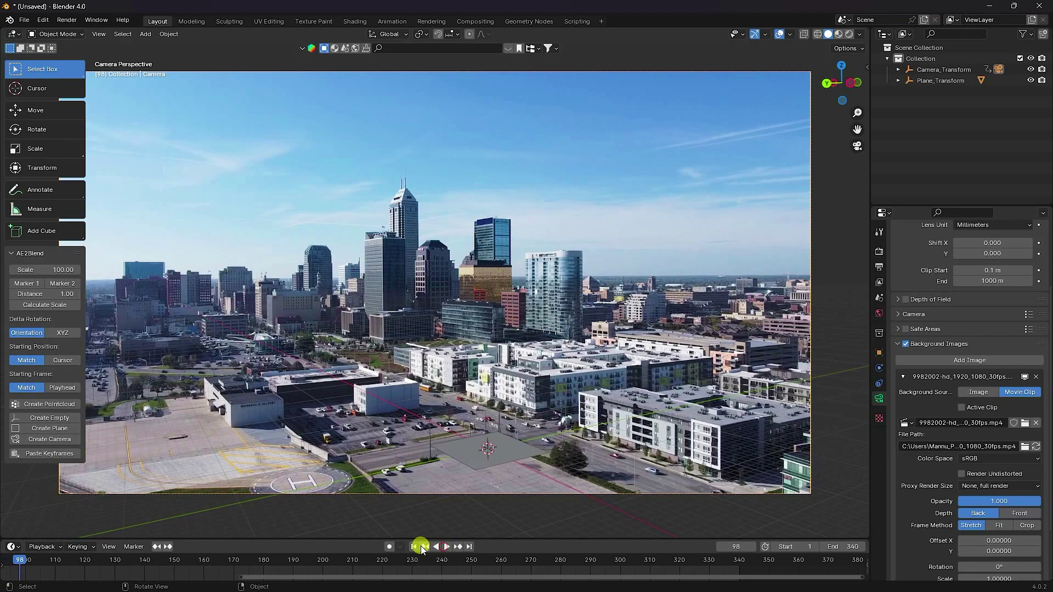
left_click(442, 547)
left_click(412, 547)
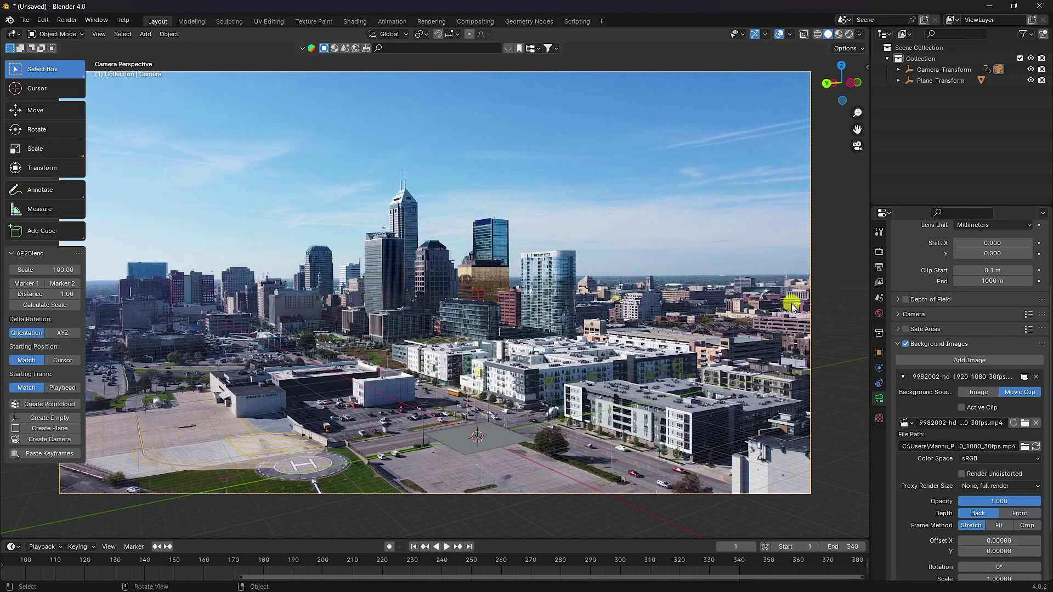
- Switch the render engine to Cycles on GPU Compute with 256 max samples
left_click(879, 252)
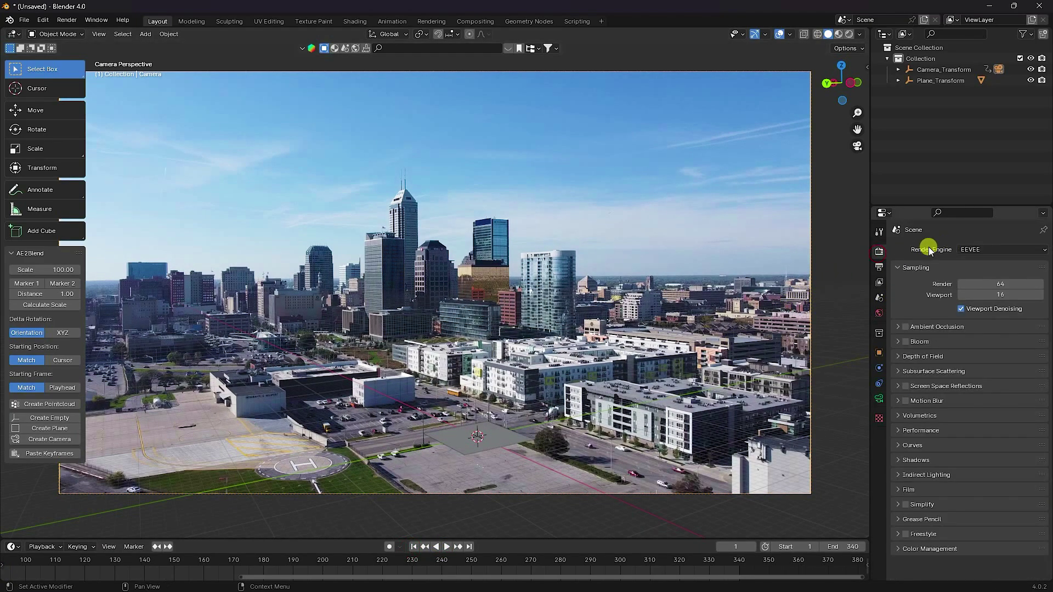
left_click(965, 250)
left_click(967, 278)
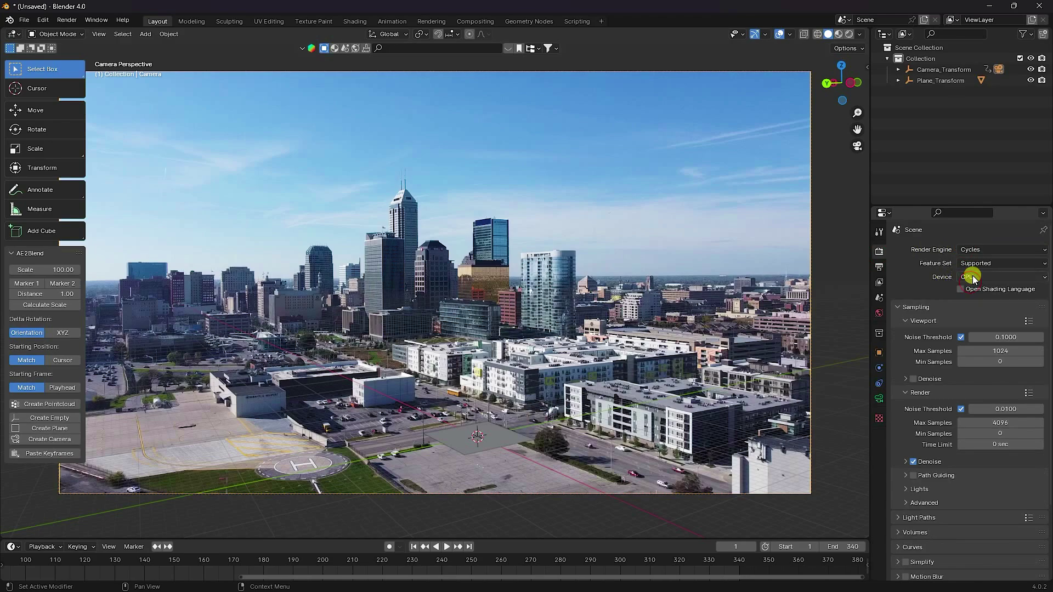
left_click(973, 278)
left_click(977, 302)
left_click(987, 422)
type("256")
key("Return")
- Turn on Film Transparent and set the view transform to Standard
scroll(984, 426, "down", 4)
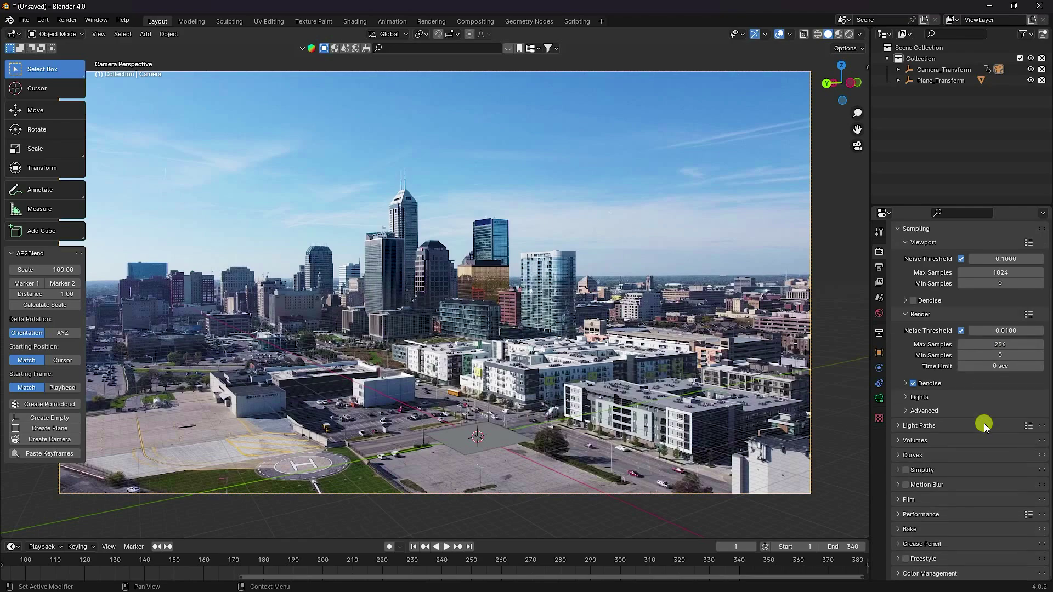
left_click(898, 499)
scroll(917, 503, "down", 5)
left_click(912, 468)
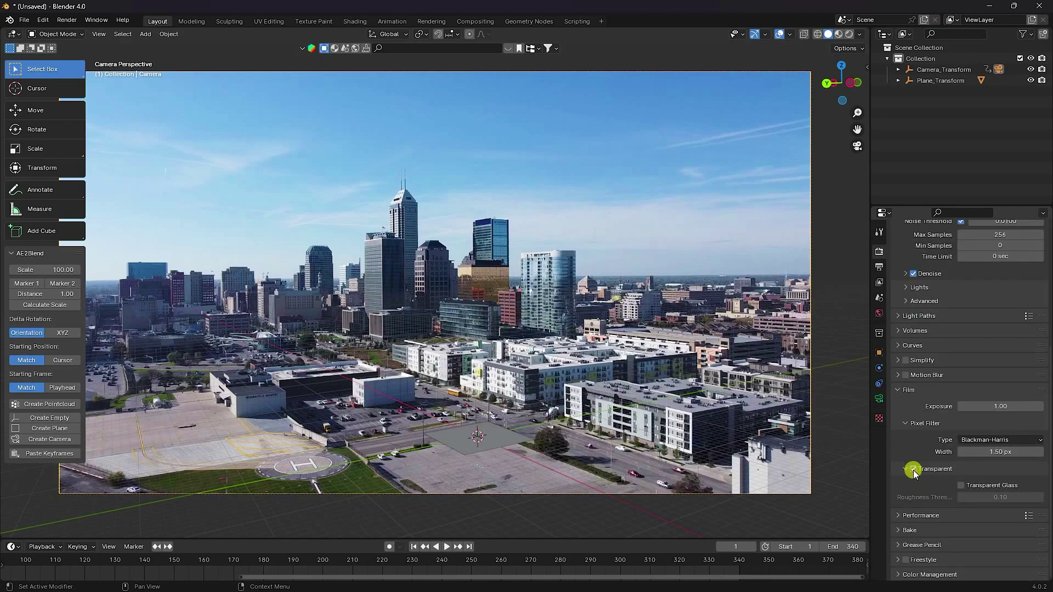
left_click(898, 573)
scroll(899, 560, "down", 5)
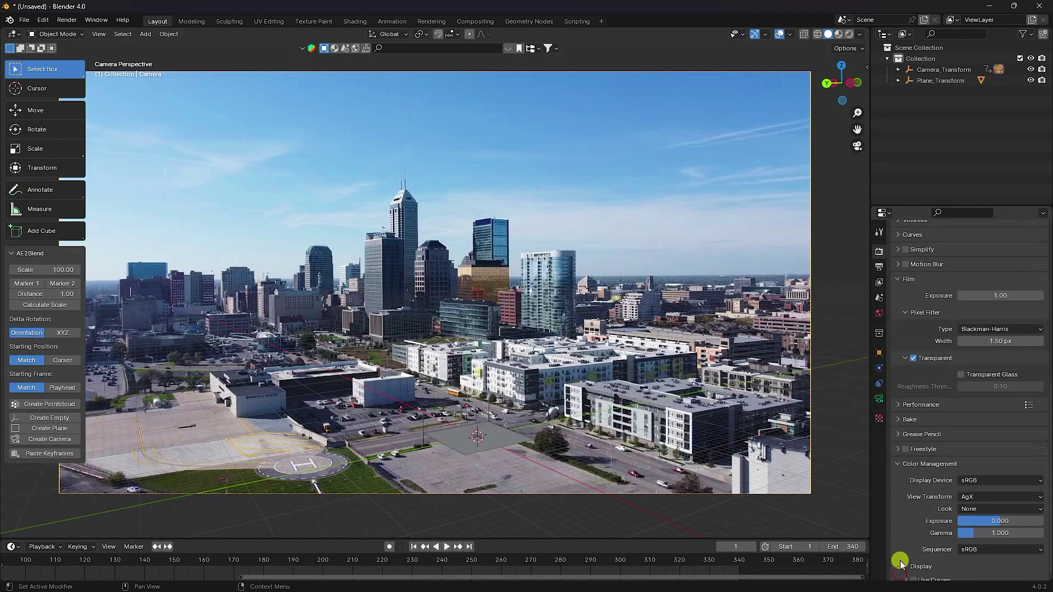
left_click(978, 489)
left_click(977, 503)
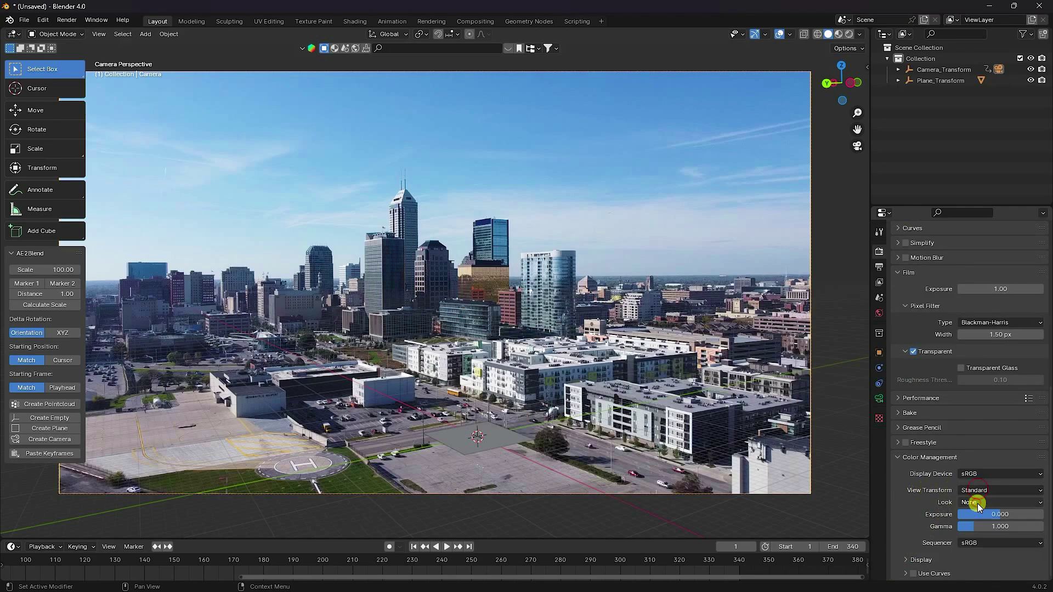
scroll(942, 343, "up", 5)
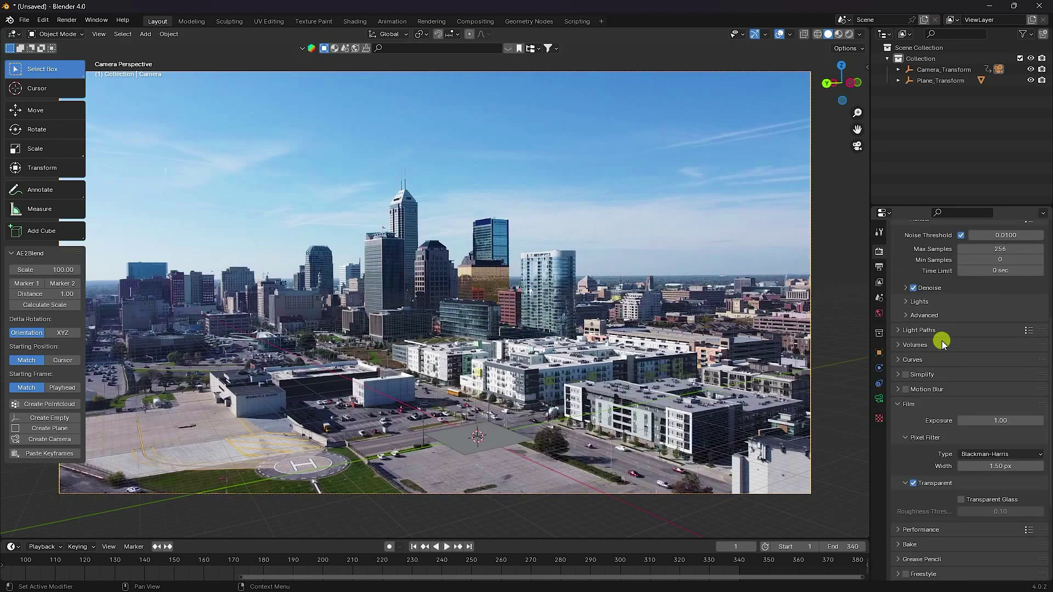
left_click(879, 267)
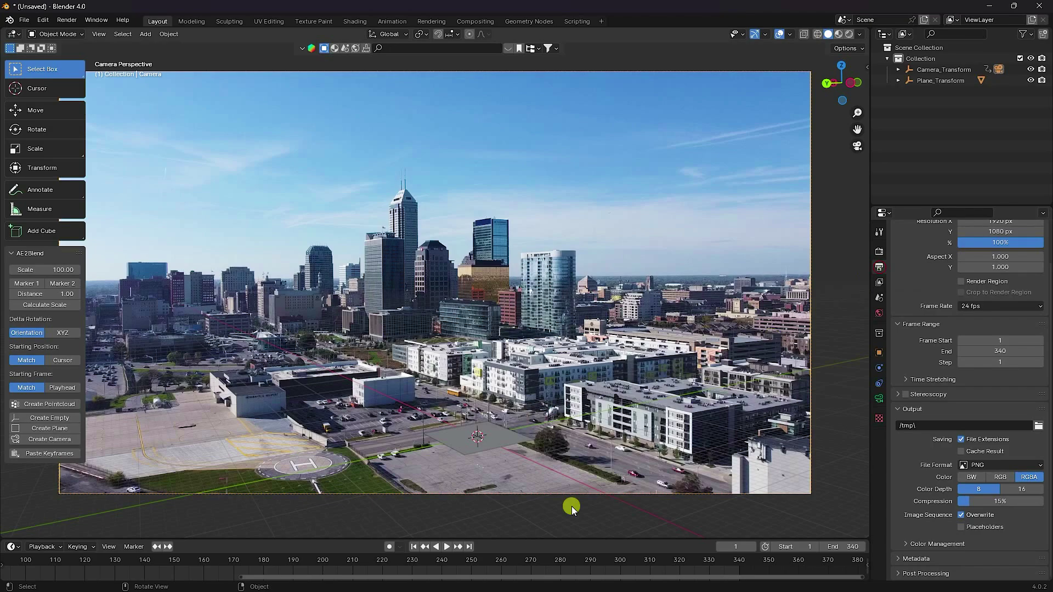
- Check the clip's frame rate in After Effects and set Blender's scene frame rate to 29.97 fps
scroll(946, 381, "up", 2)
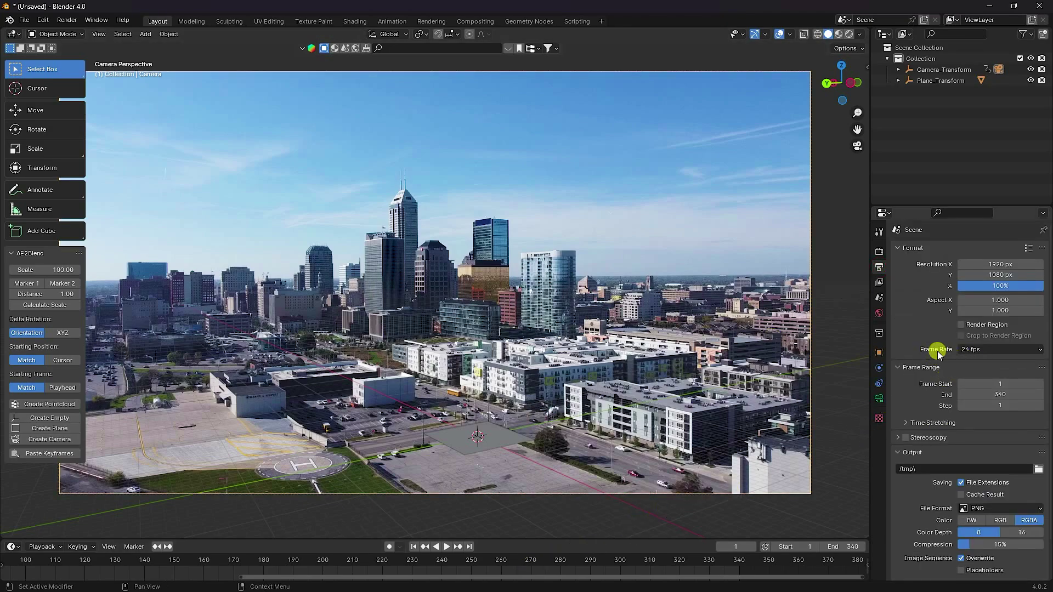
left_click(163, 587)
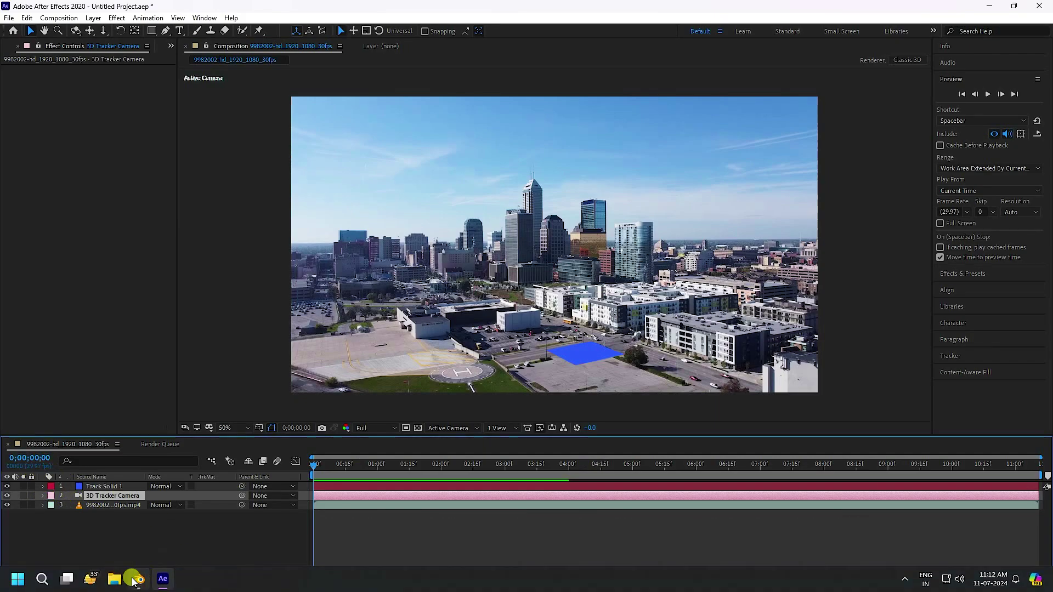
left_click(140, 587)
left_click(987, 348)
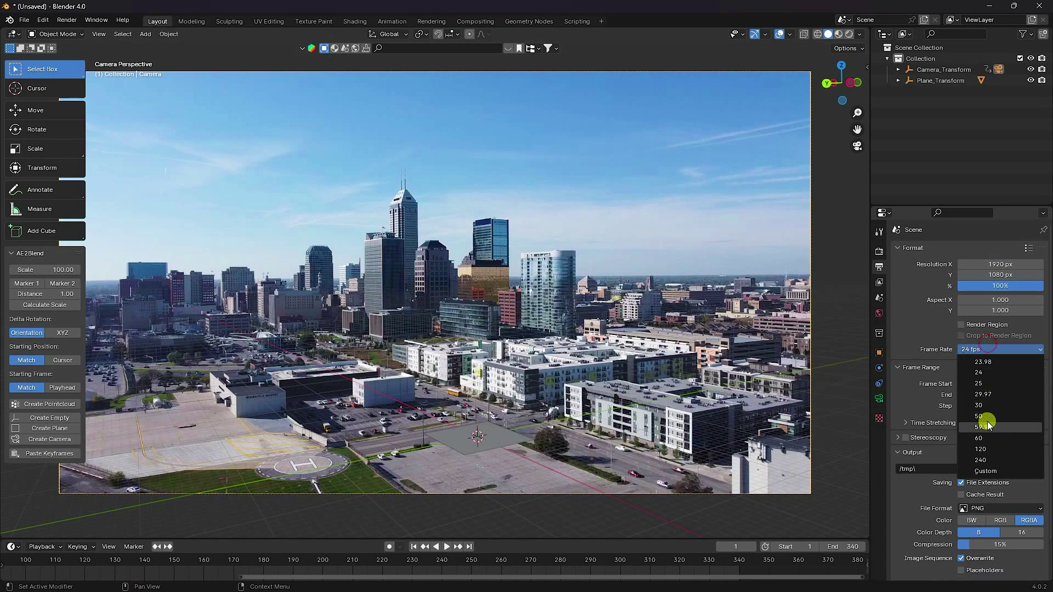
left_click(989, 393)
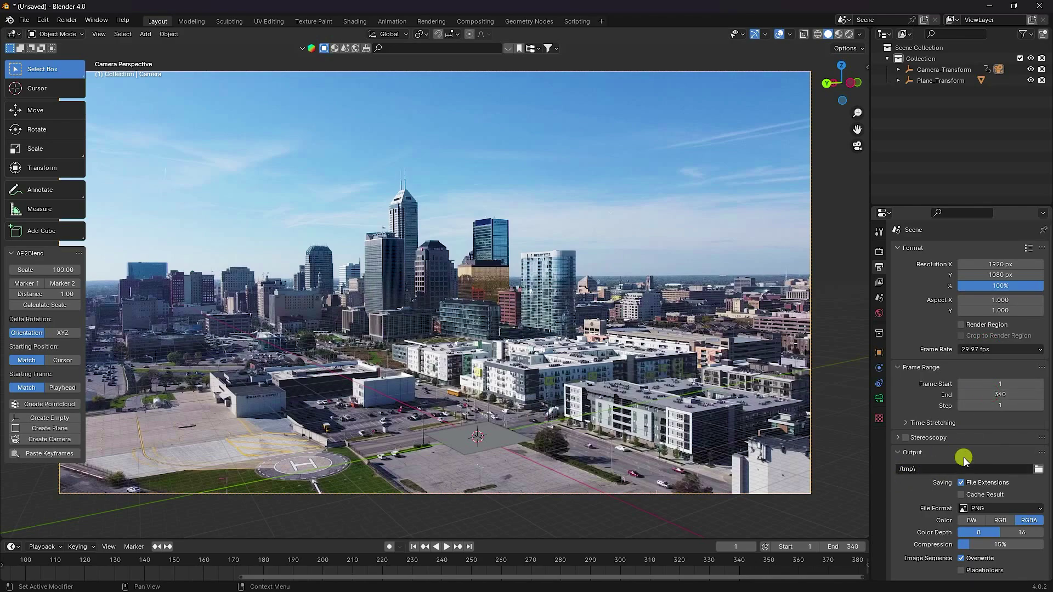
left_click(880, 313)
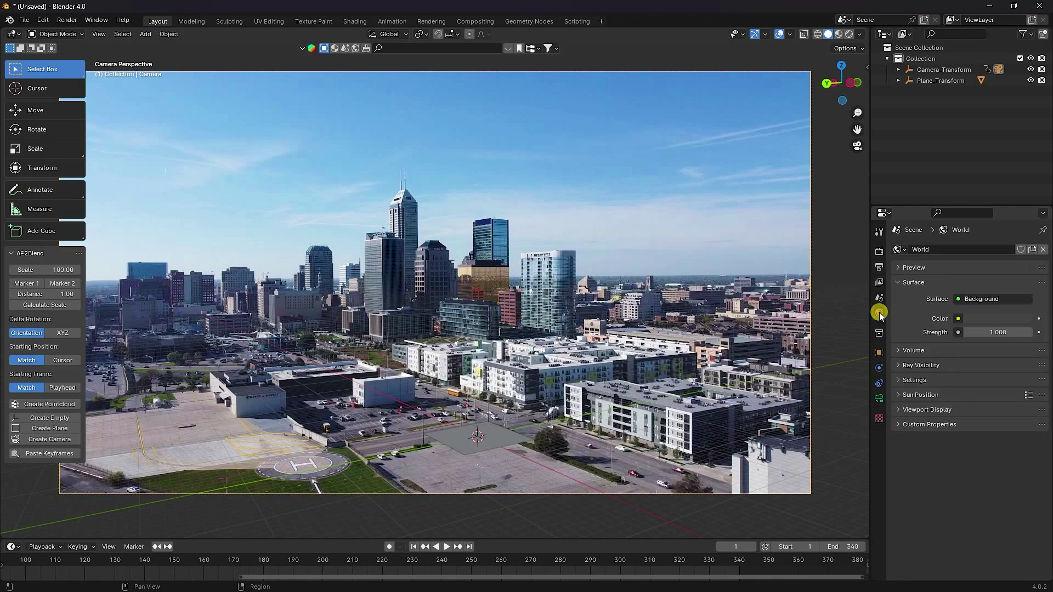
- Drive the World Color from an Environment Texture loaded with D:\HDRI\canary_wharf_4k.exr
left_click(957, 319)
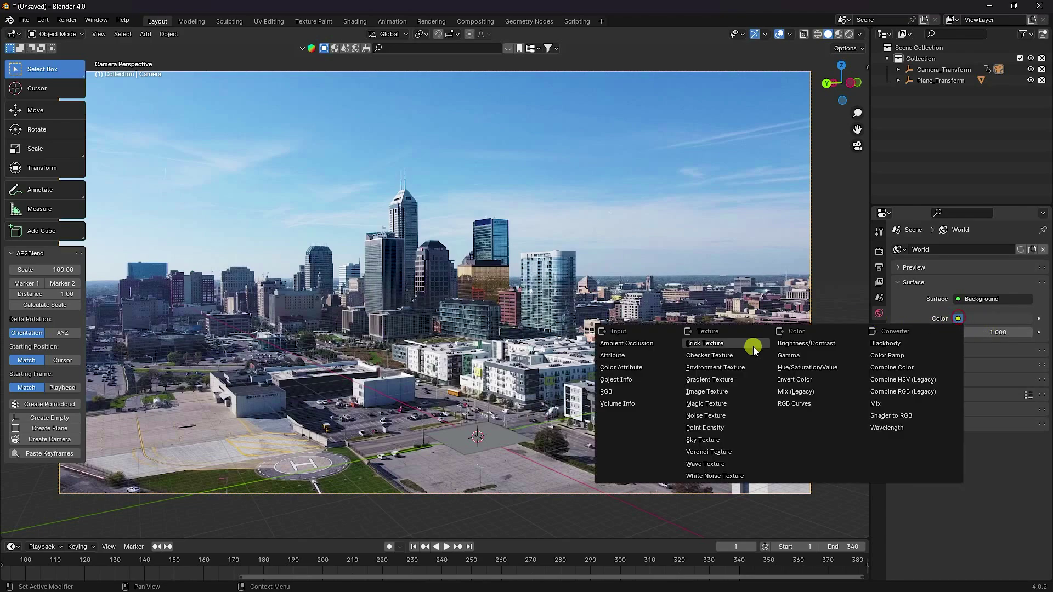
left_click(738, 366)
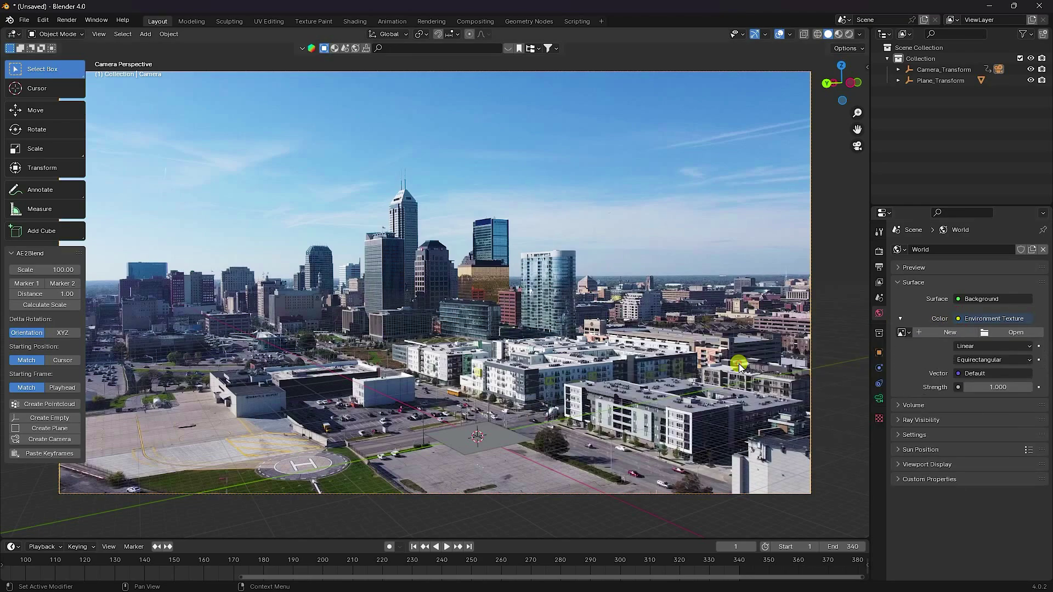
left_click(985, 332)
left_click(261, 453)
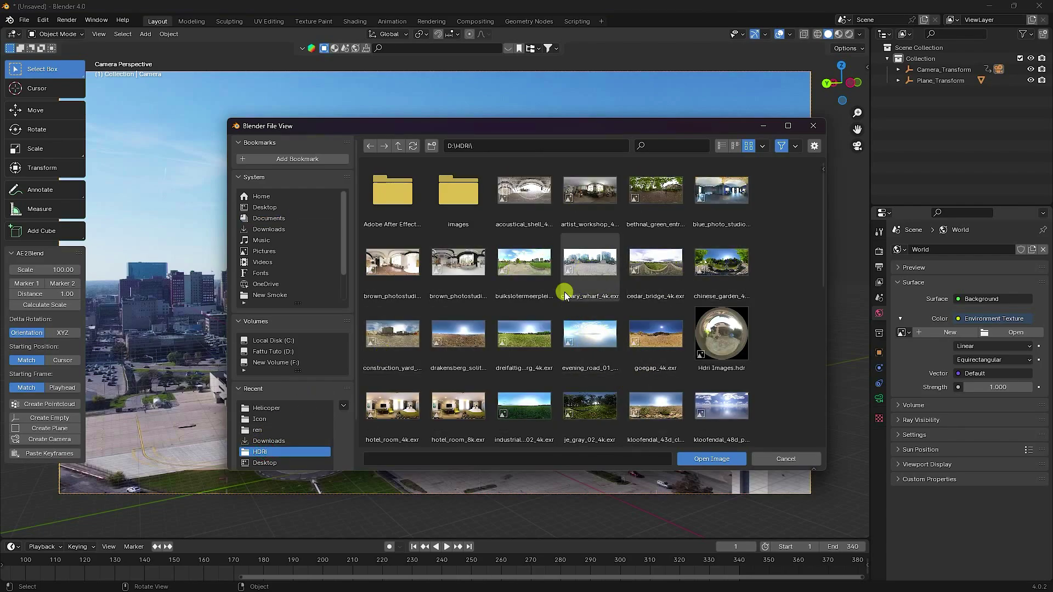
left_click(593, 266)
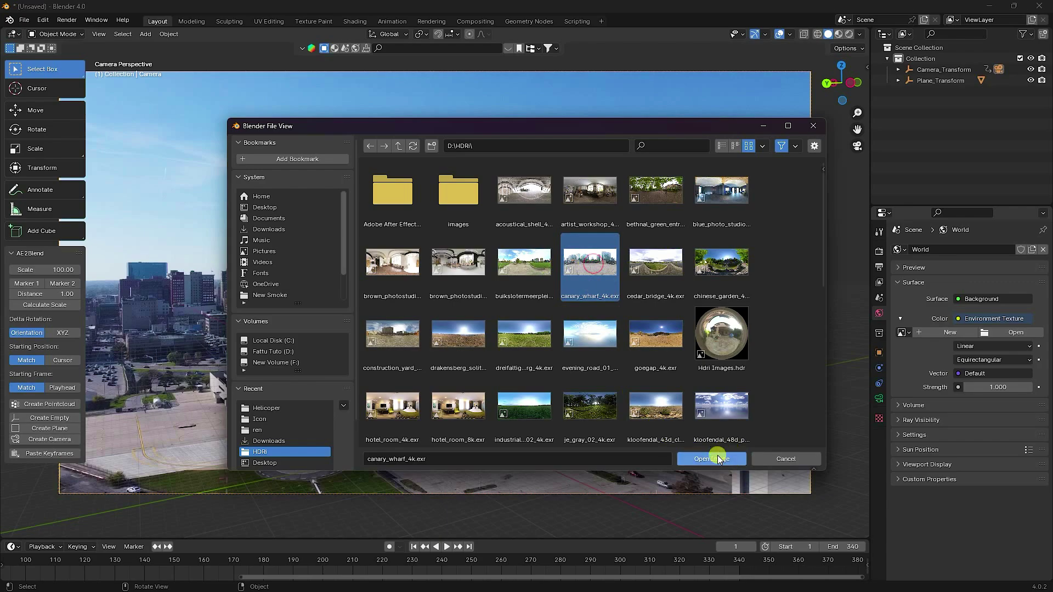
left_click(714, 459)
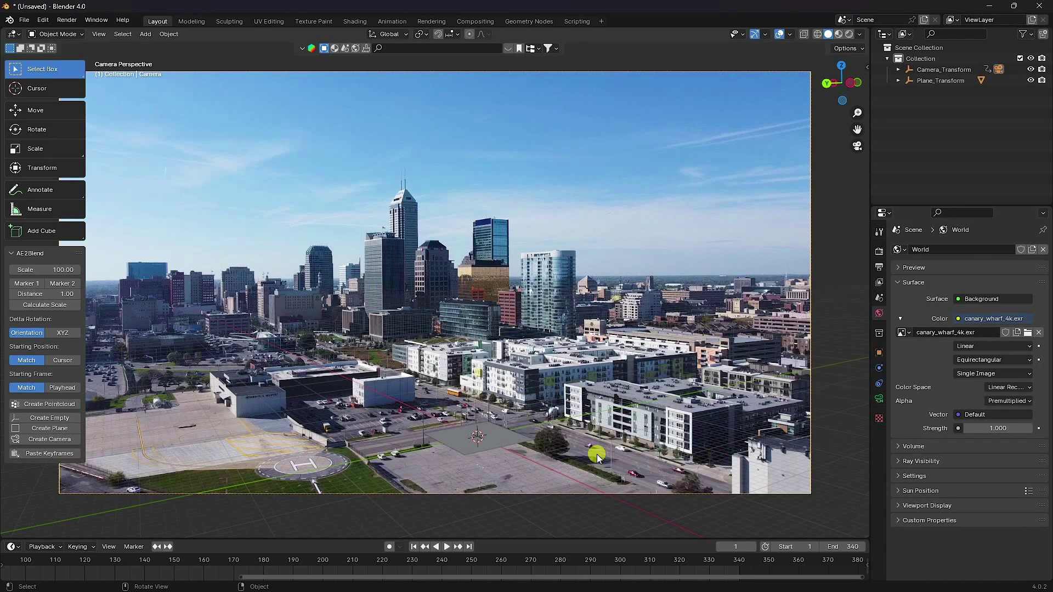
scroll(446, 285, "up", 1)
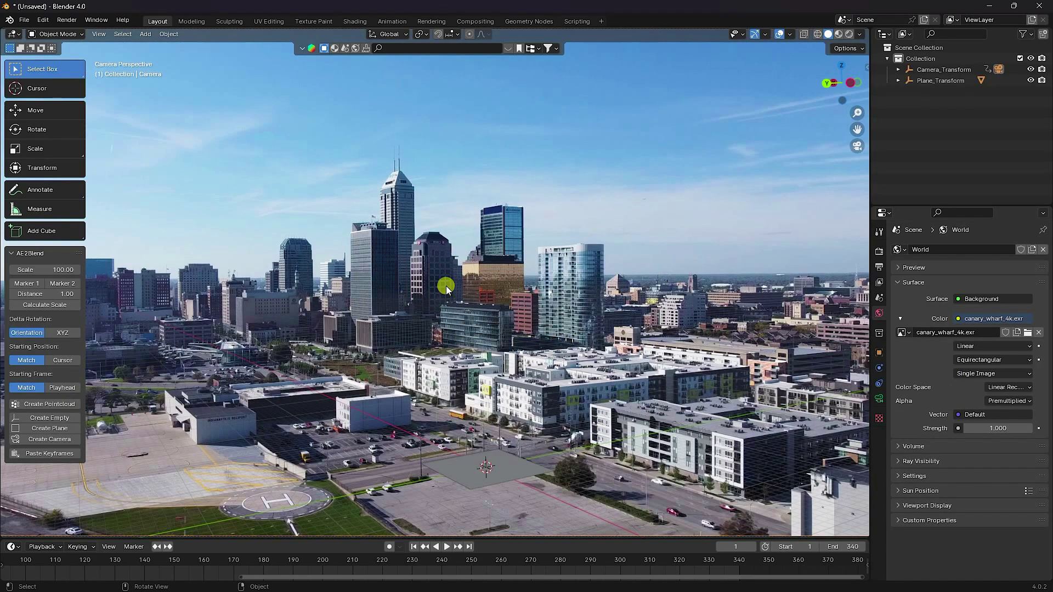
middle_click_drag(458, 360, 465, 381)
- Select the ground plane and scale it up three times into a wide floor
left_click(495, 374)
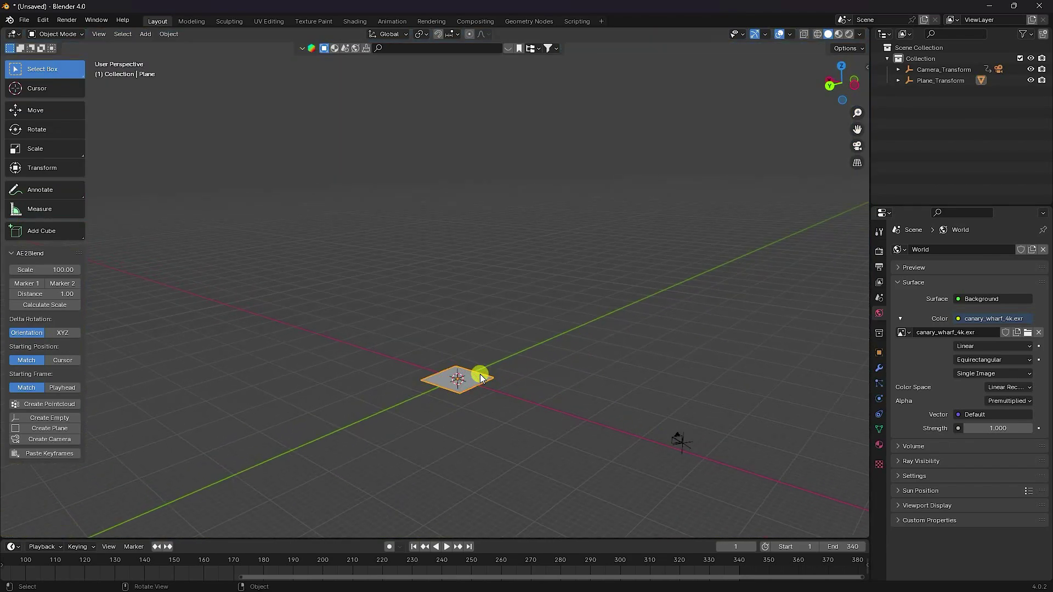
key("s")
left_click(708, 368)
key("s")
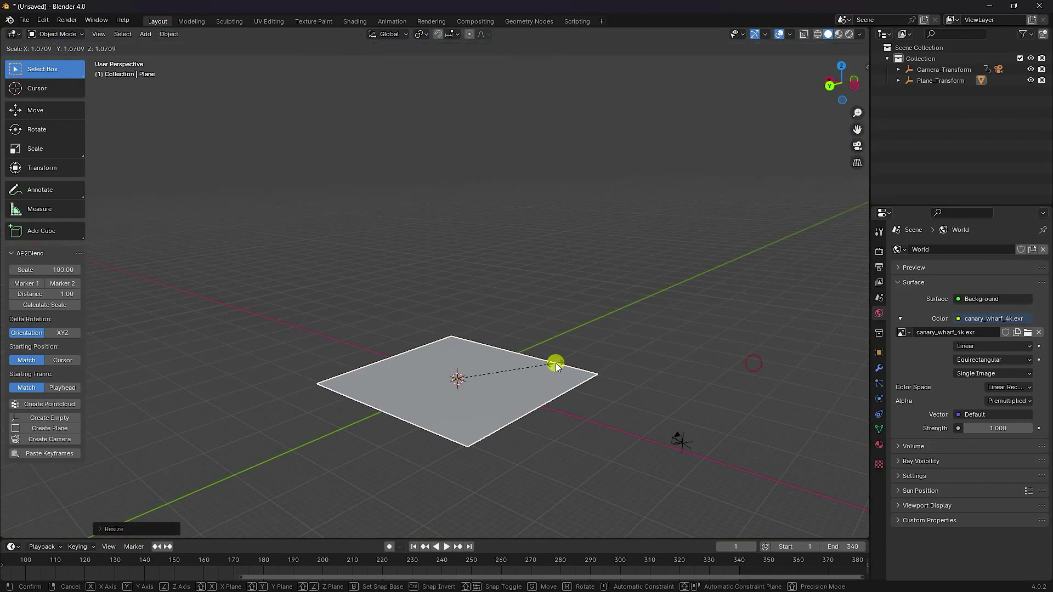
left_click(748, 373)
key("s")
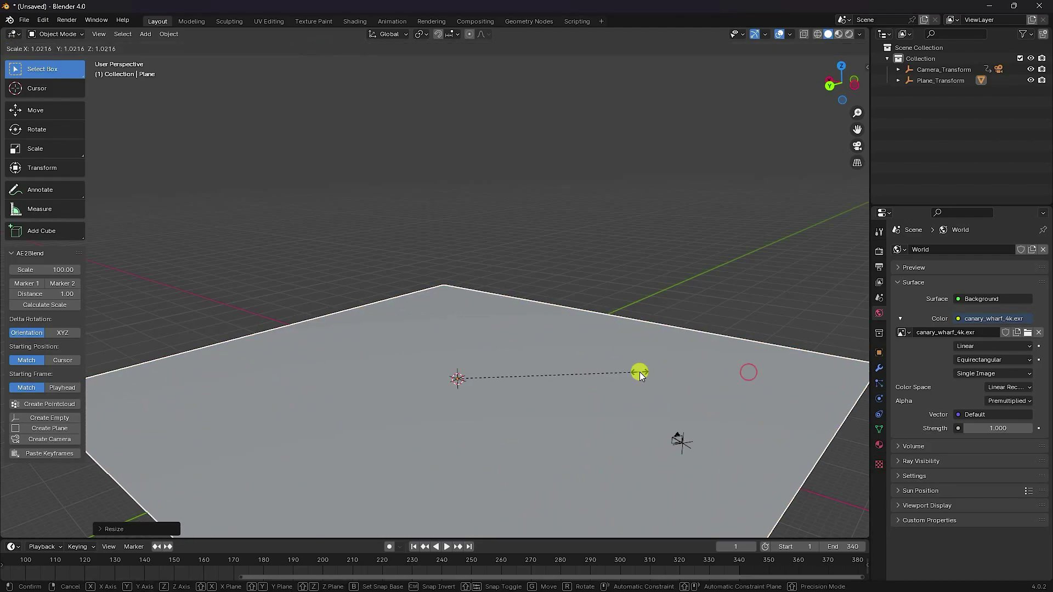
left_click(696, 371)
scroll(400, 322, "down", 6)
scroll(479, 325, "up", 8)
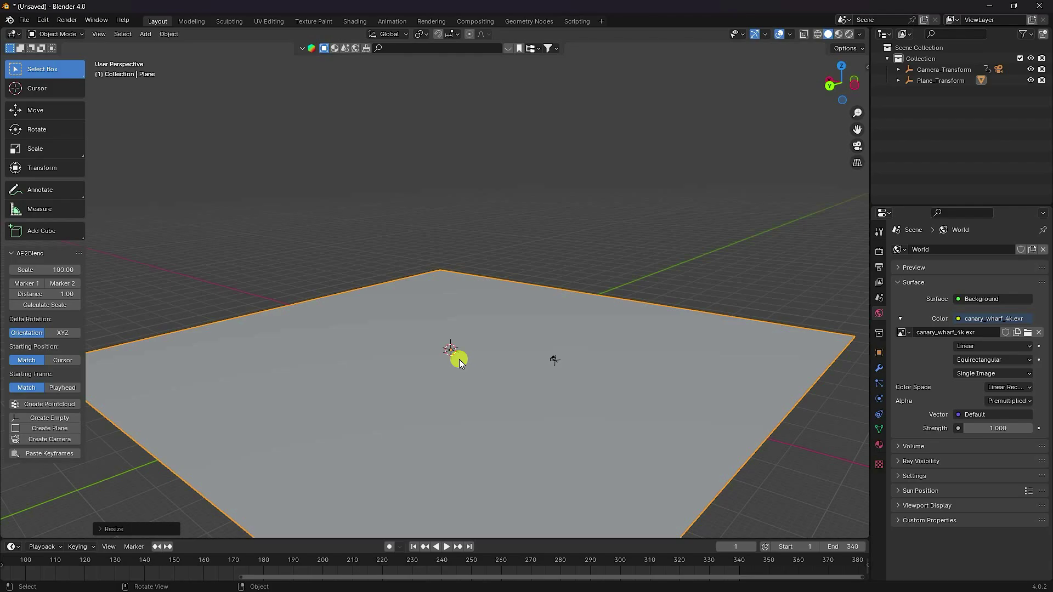
left_click(22, 20)
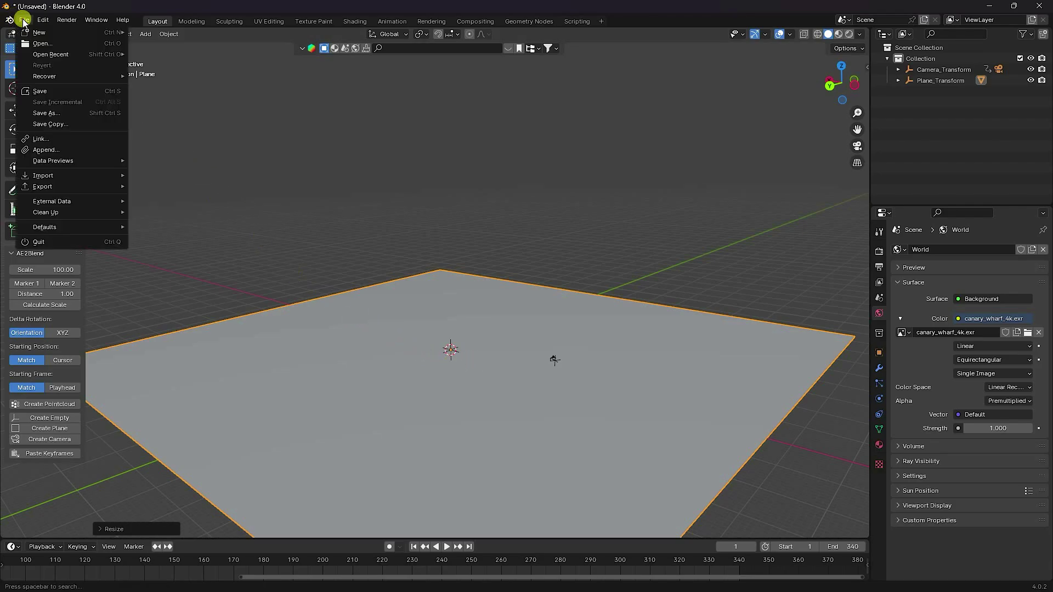
- Append the HELI collection from Desktop\Helicoper\helicopter - Copy.blend
left_click(44, 150)
left_click(267, 208)
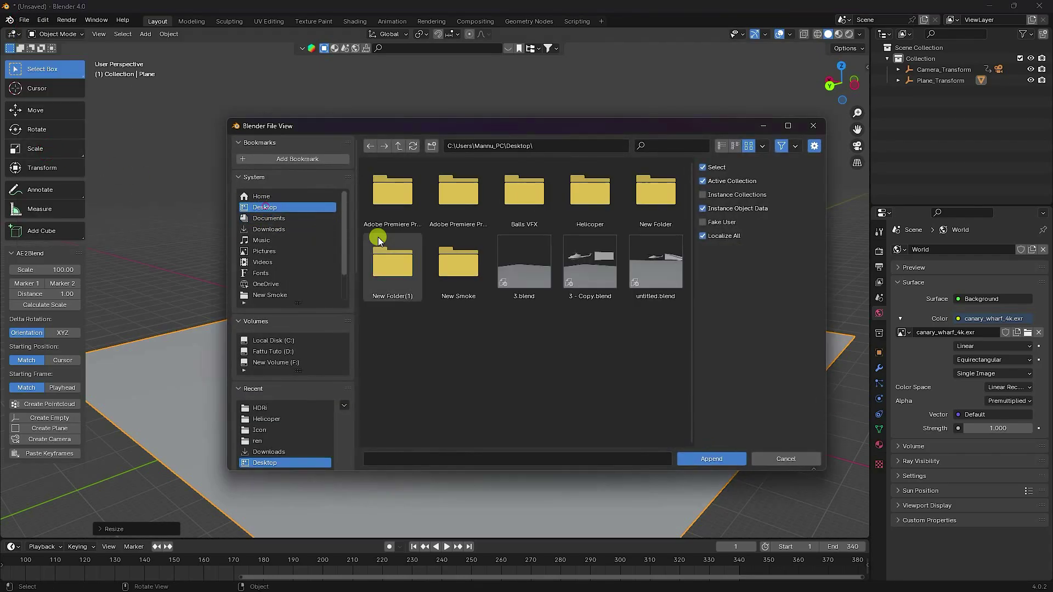
double_click(588, 205)
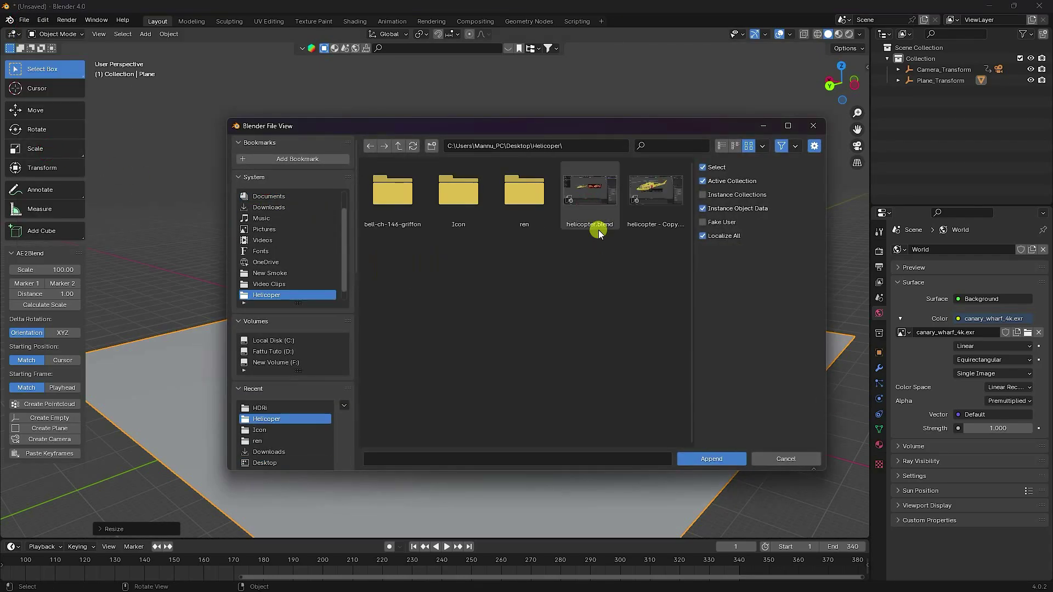
left_click(652, 195)
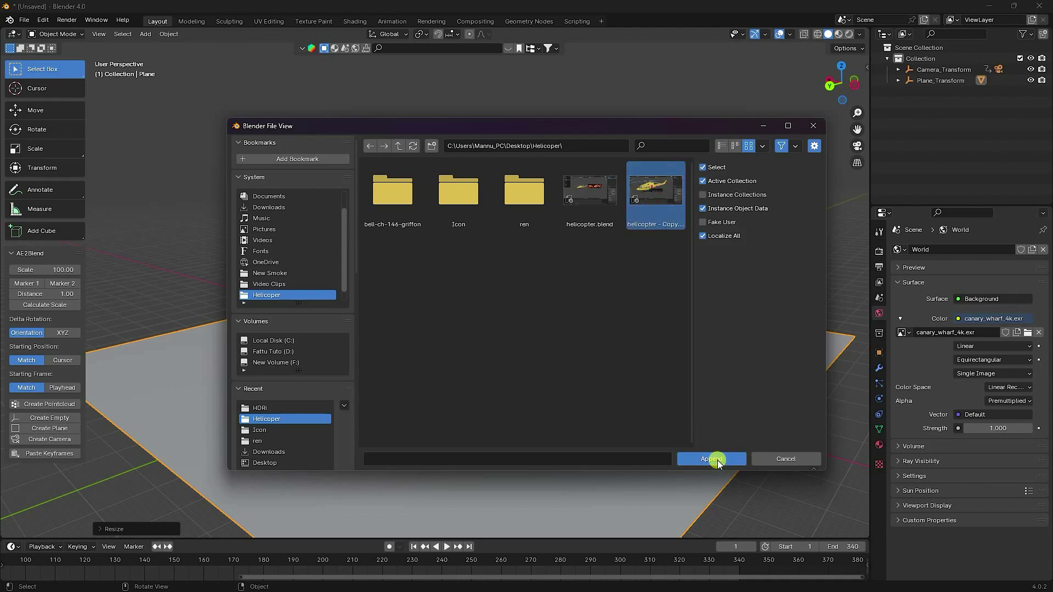
left_click(717, 460)
double_click(514, 205)
left_click(413, 204)
left_click(719, 460)
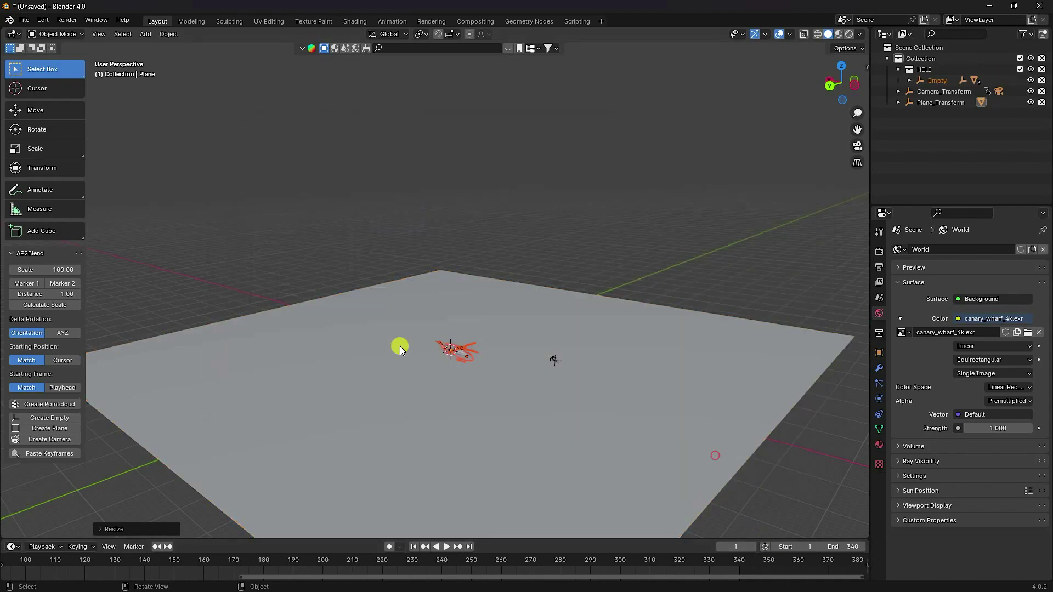
- Scale the helicopter up twice and raise it along Z above the ground plane
scroll(500, 354, "up", 2)
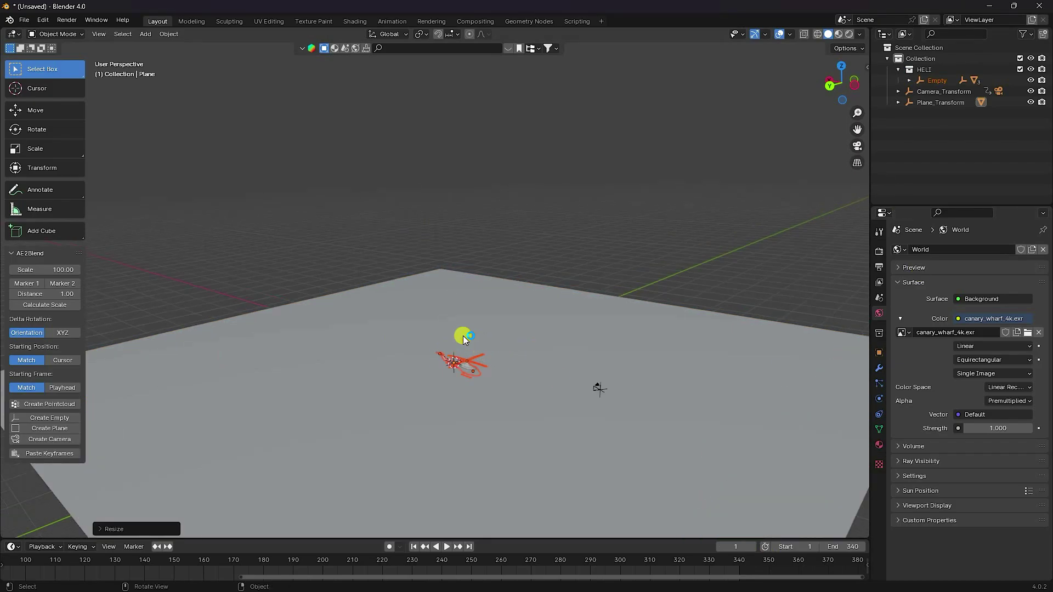
key("s")
left_click(702, 301)
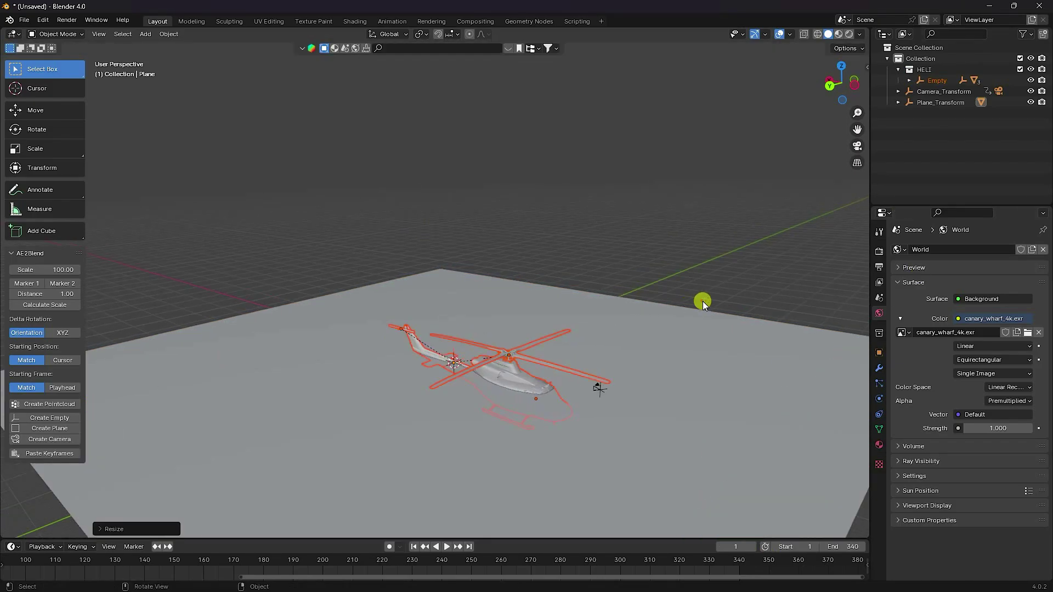
key("s")
left_click(655, 318)
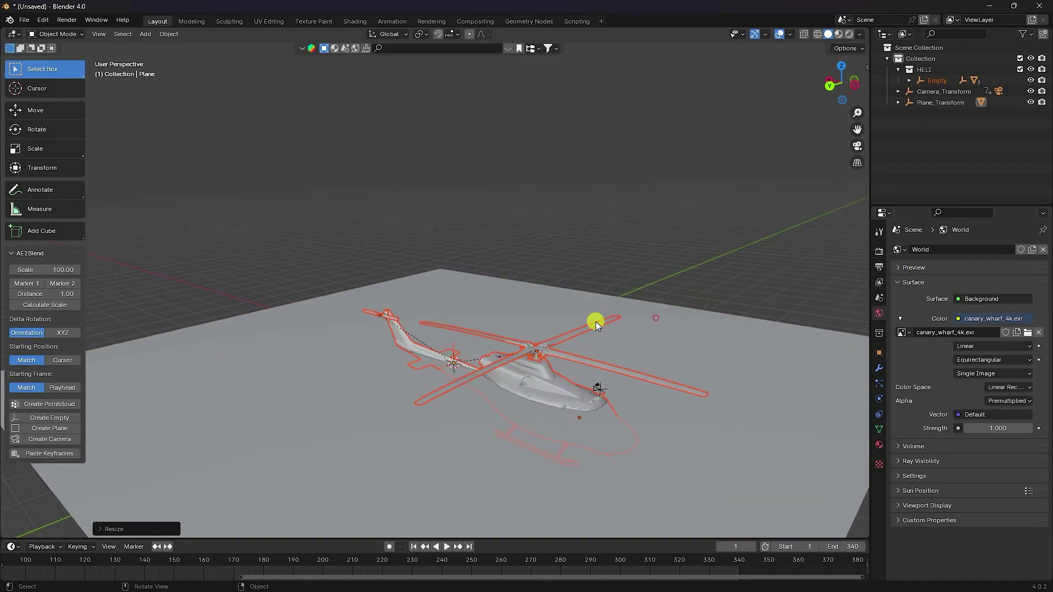
left_click(30, 112)
left_click_drag(477, 311, 456, 174)
- Play the animation in material preview to check the rotors, then stop playback
middle_click_drag(527, 208, 517, 261)
scroll(554, 222, "up", 5)
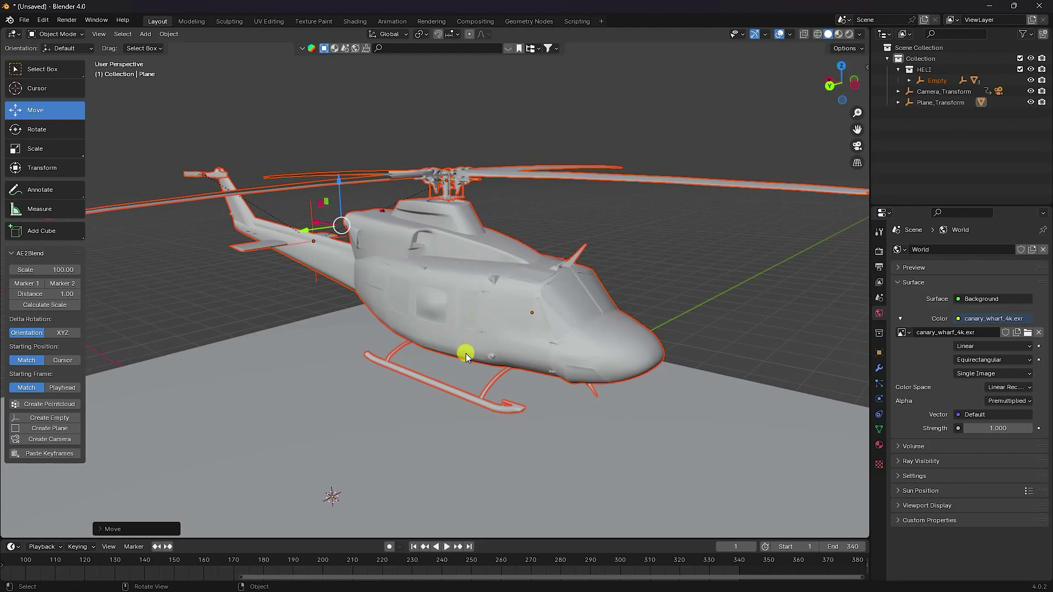
scroll(447, 558, "down", 5)
scroll(453, 557, "down", 2)
left_click(446, 546)
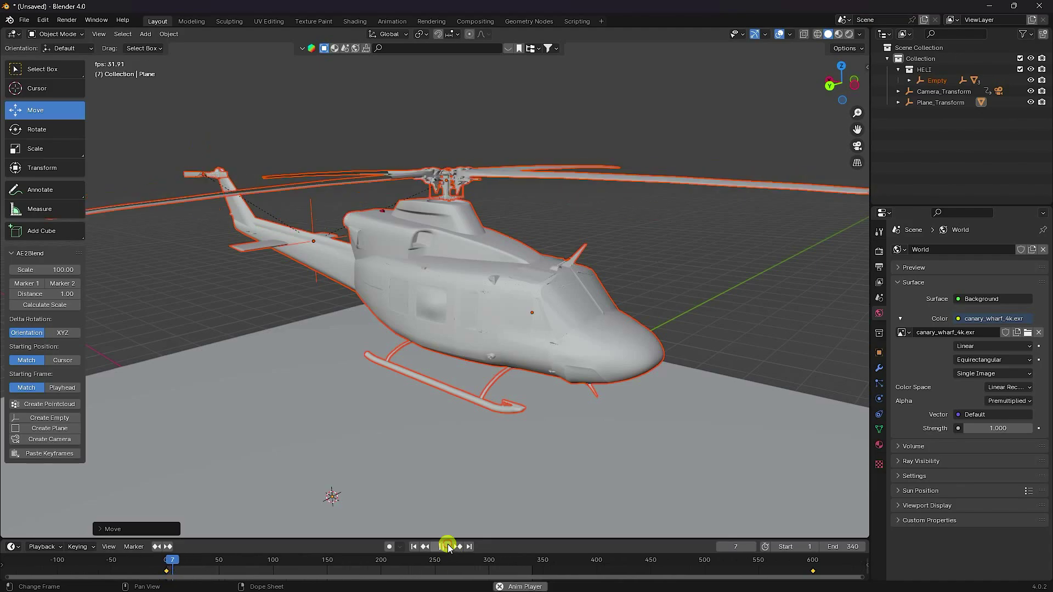
mouse_move(442, 472)
middle_mouse_down()
mouse_move(567, 263)
mouse_move(435, 260)
mouse_move(490, 252)
mouse_move(477, 254)
mouse_move(518, 328)
mouse_move(499, 266)
mouse_move(676, 291)
mouse_move(548, 286)
middle_mouse_up()
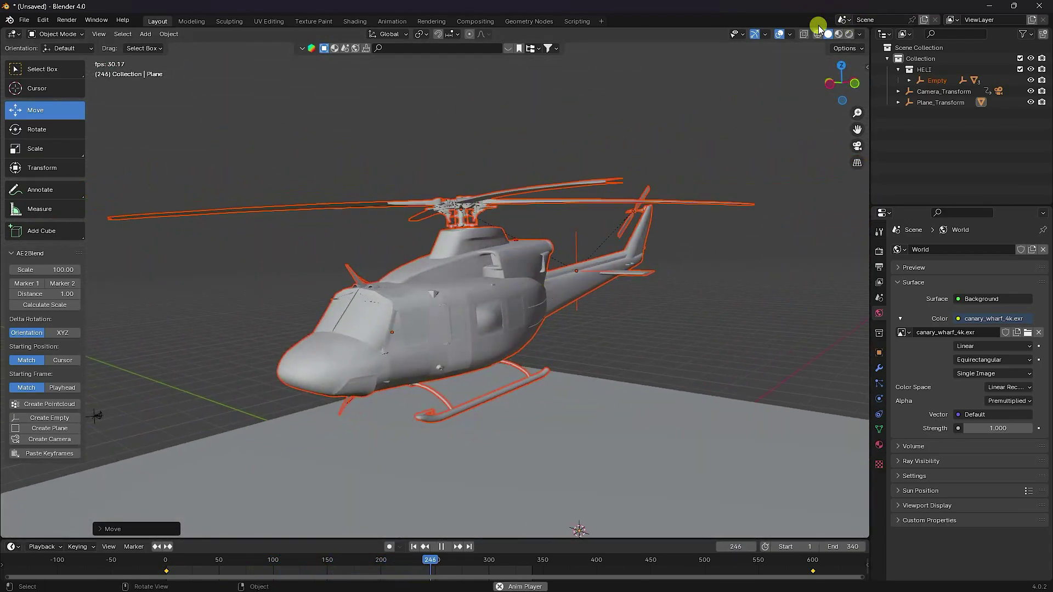
left_click(837, 36)
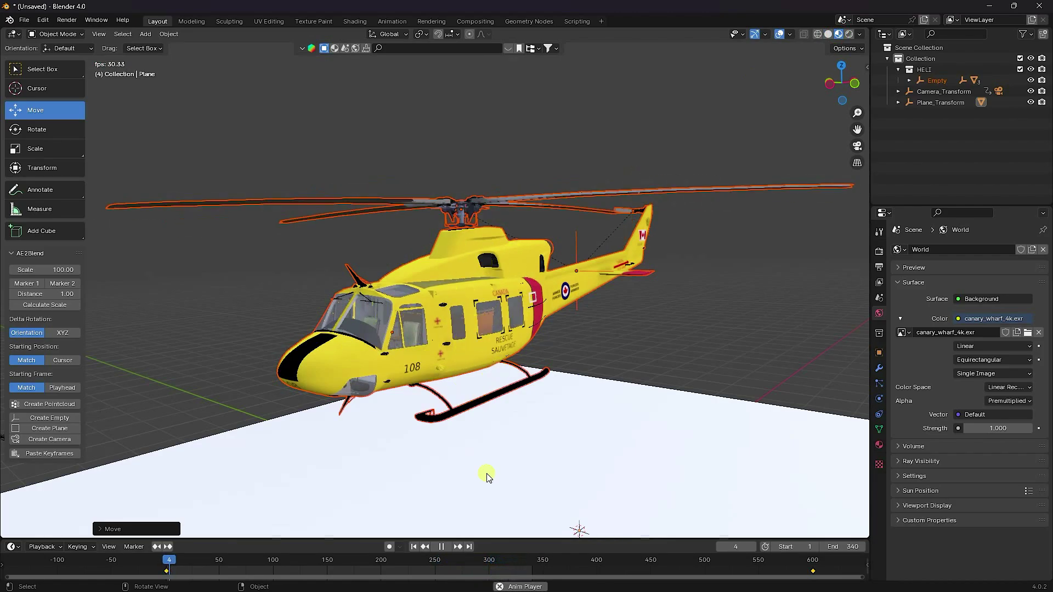
left_click(439, 547)
- Save the project as TT.blend and return to solid shading
key("ctrl+s")
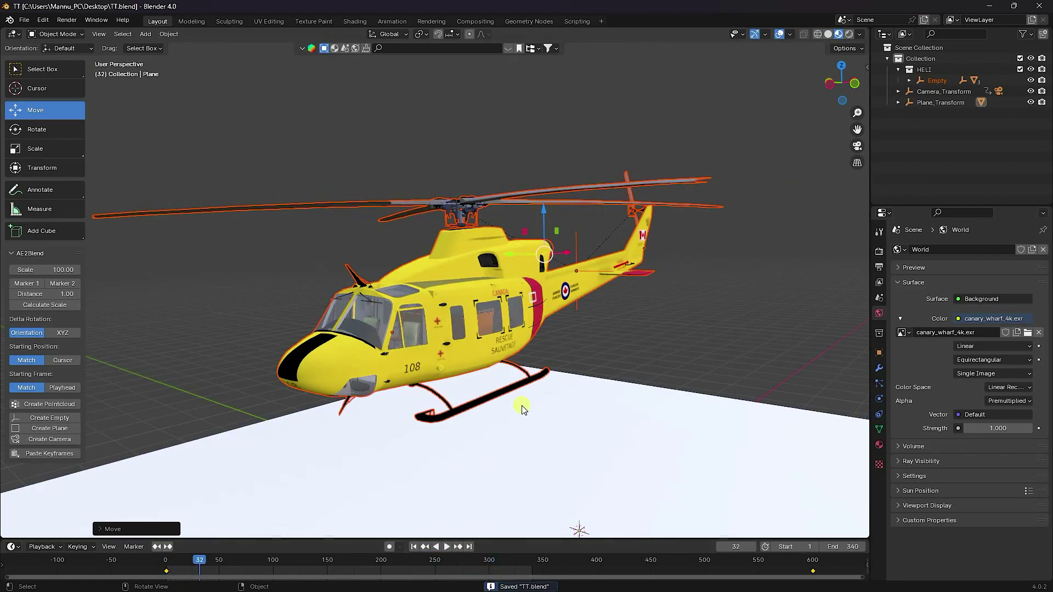
left_click(828, 34)
scroll(436, 281, "down", 4)
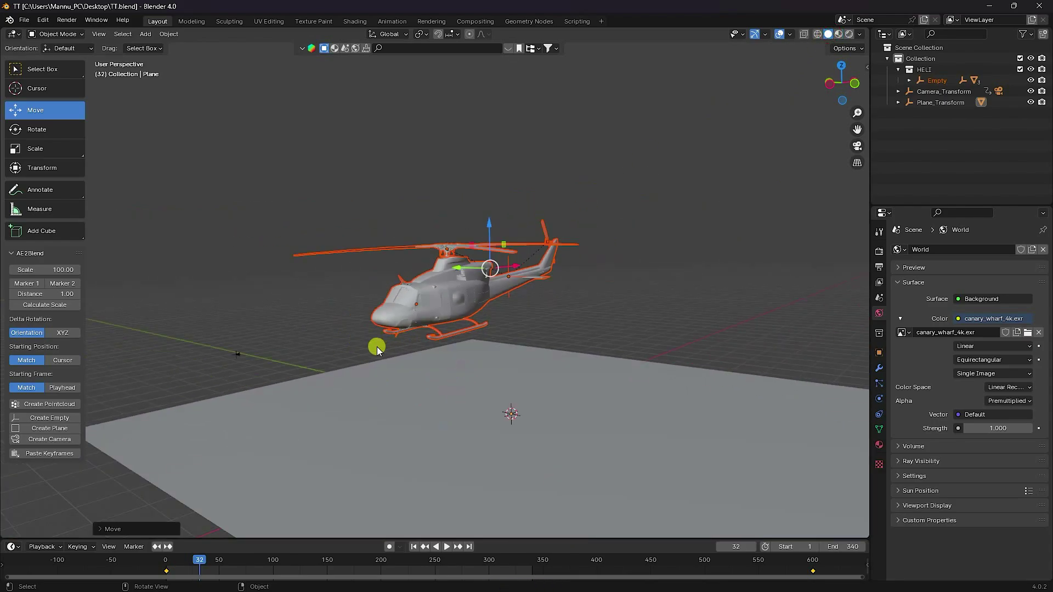
key("KP_0")
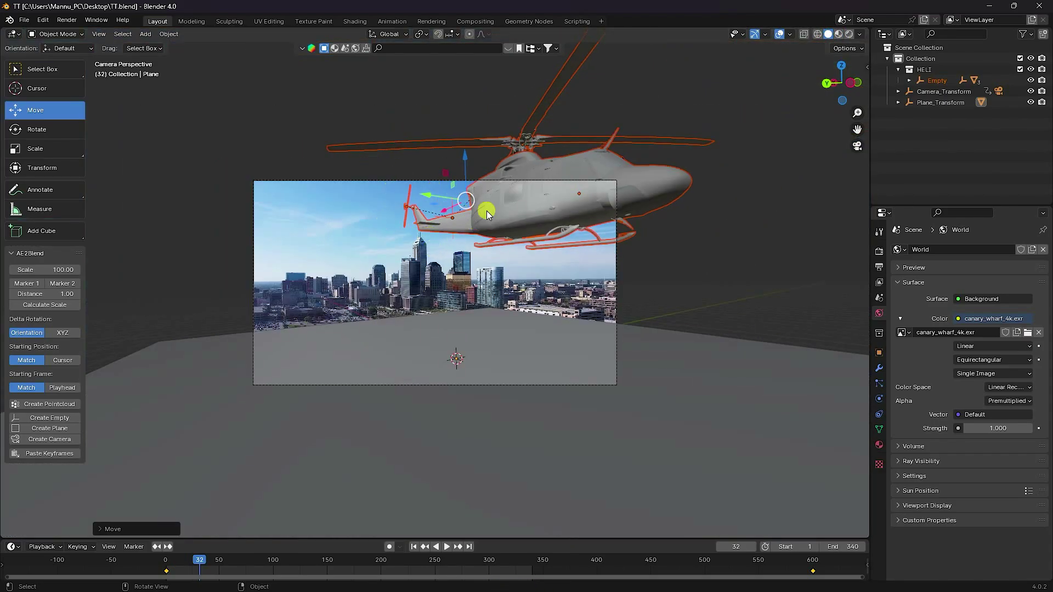
middle_click_drag(453, 219, 403, 275)
scroll(406, 307, "up", 5)
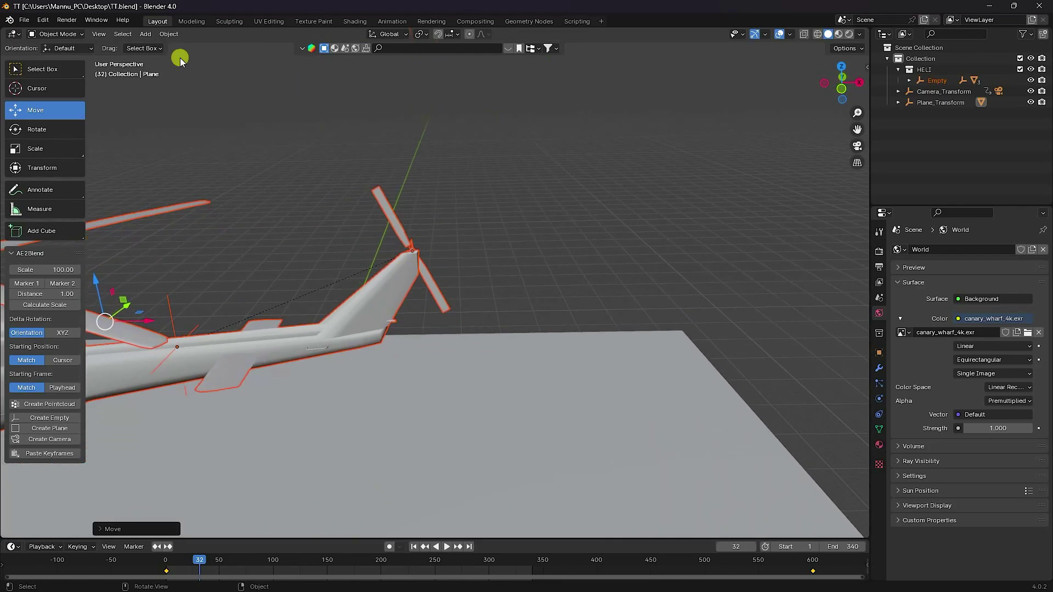
left_click(145, 34)
- Add a new plane mesh, lift it upward and scale it up
mouse_move(159, 47)
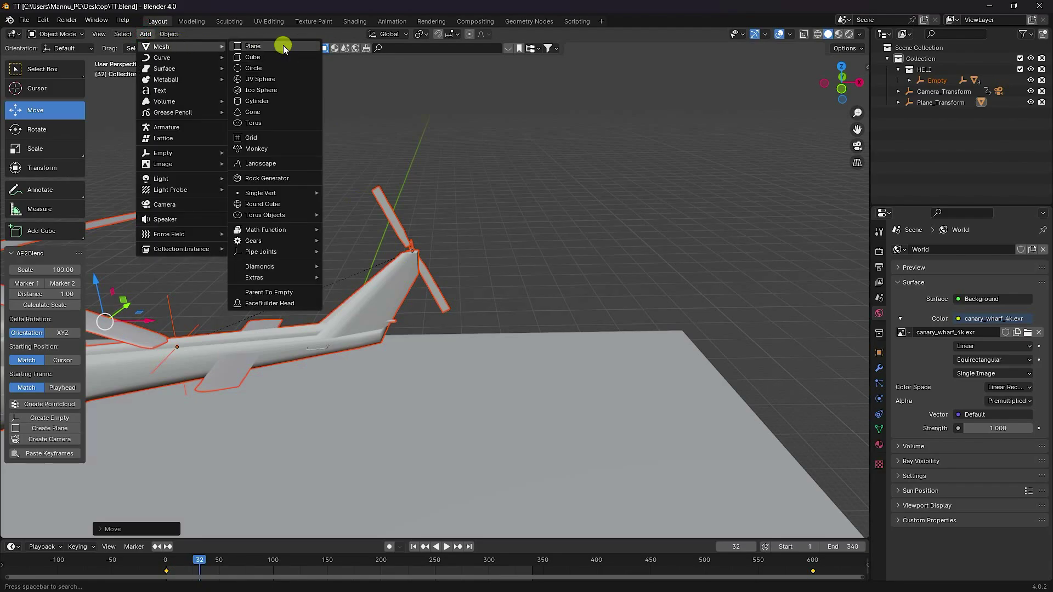
left_click(283, 48)
scroll(446, 223, "down", 4)
left_click_drag(334, 415, 349, 287)
key("s")
left_click(524, 268)
key("g")
key("x")
right_click(528, 302)
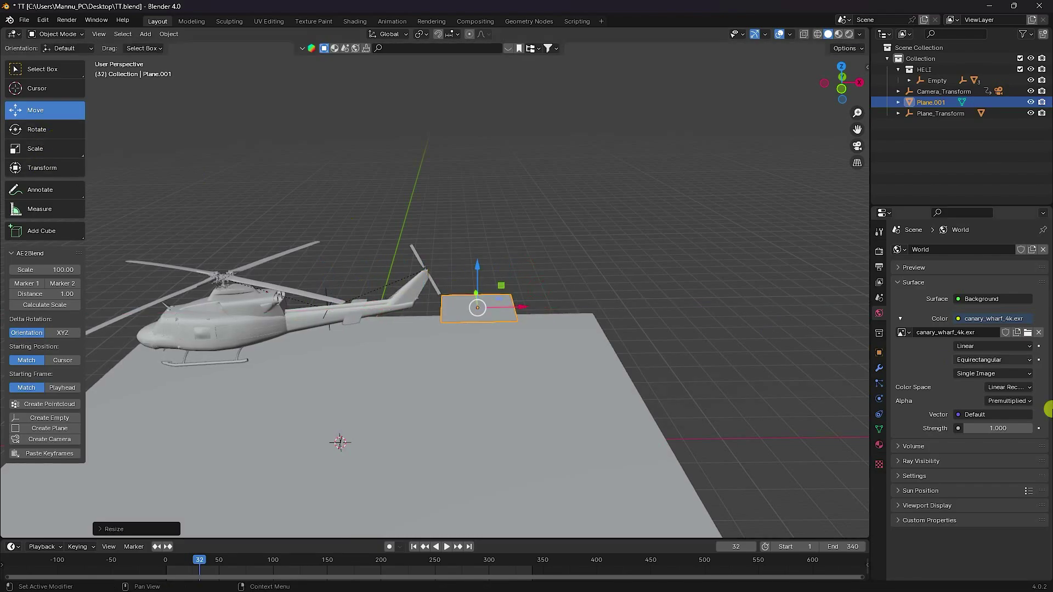
- Rotate the new plane 90° on X so it stands upright
left_click(879, 352)
key("ctrl+v")
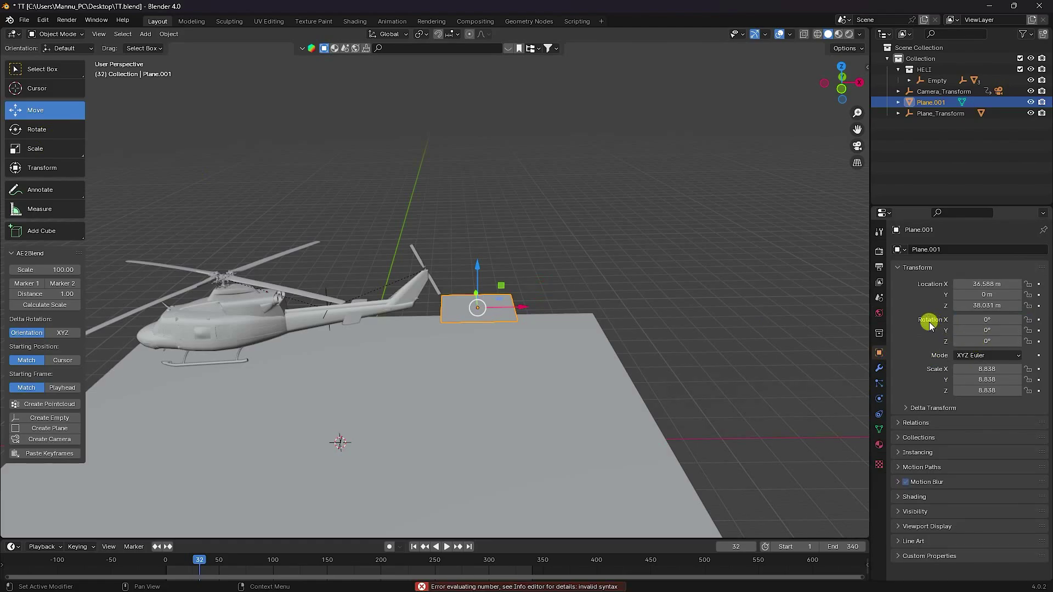
left_click_drag(949, 320, 191, 321)
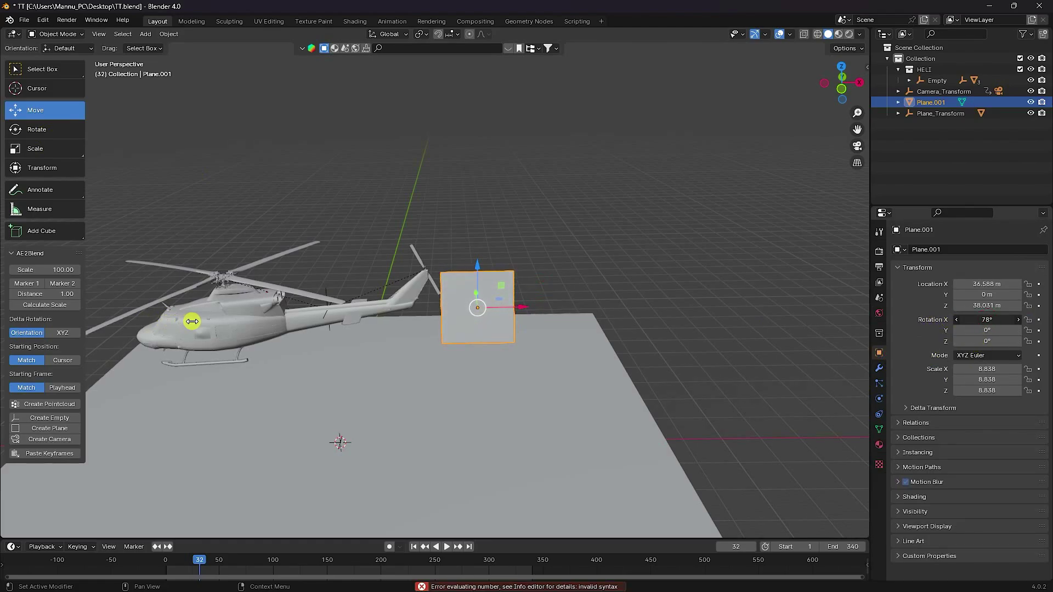
key("Return")
middle_click_drag(471, 312, 468, 291)
- In front view, raise the banner plane, shift it right along X and enlarge it
key("KP_1")
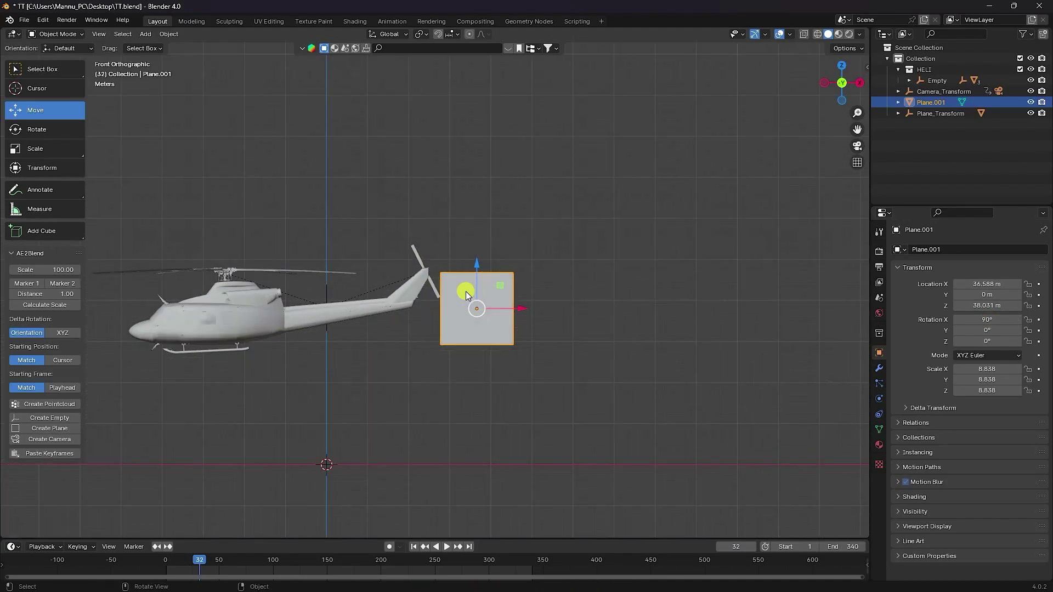
key("g")
key("z")
left_click(479, 245)
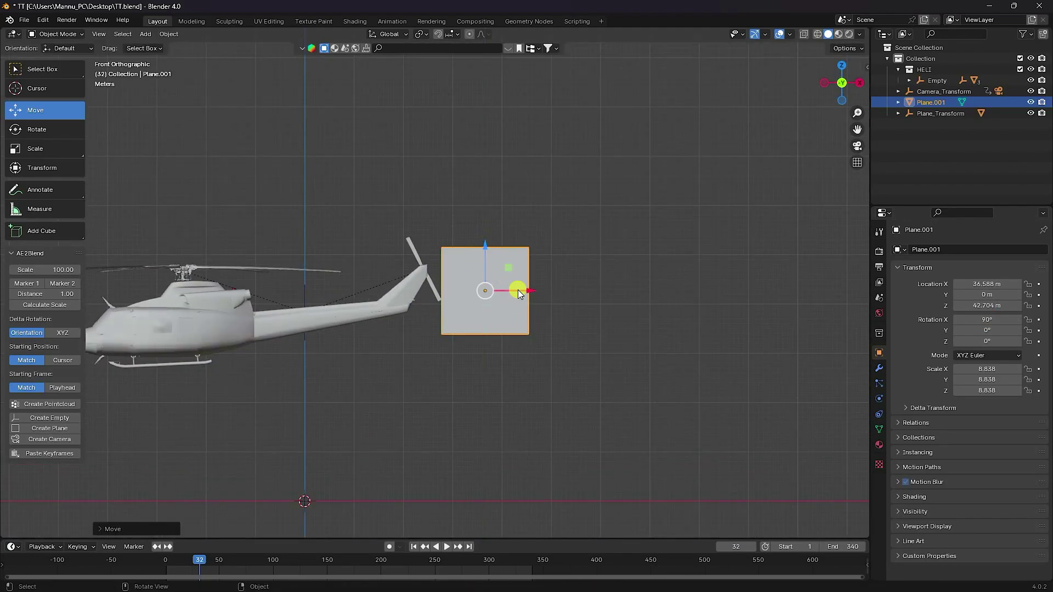
key("g")
key("x")
left_click(592, 282)
key("s")
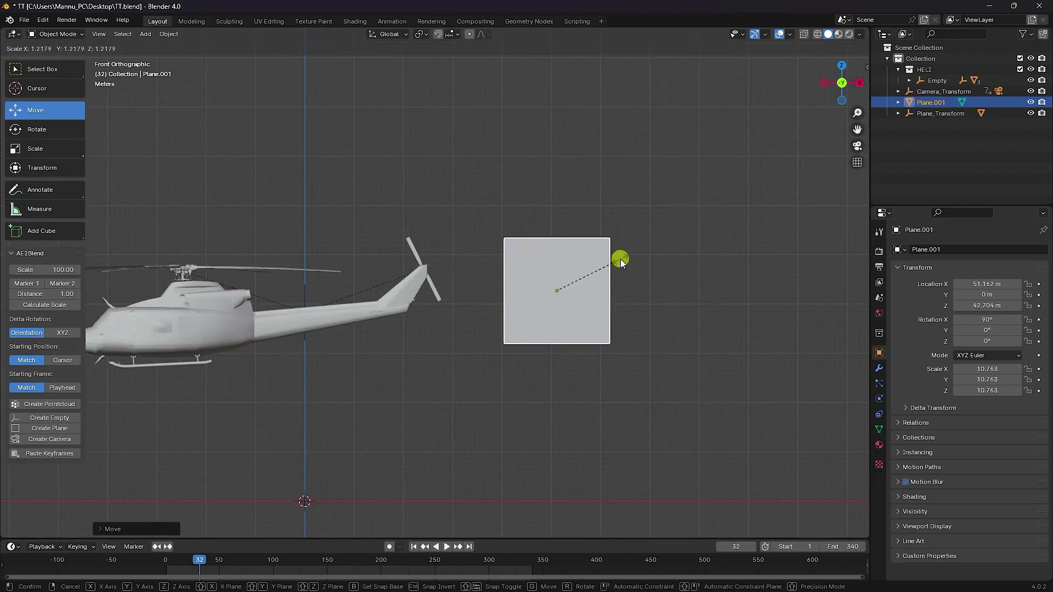
left_click(626, 257)
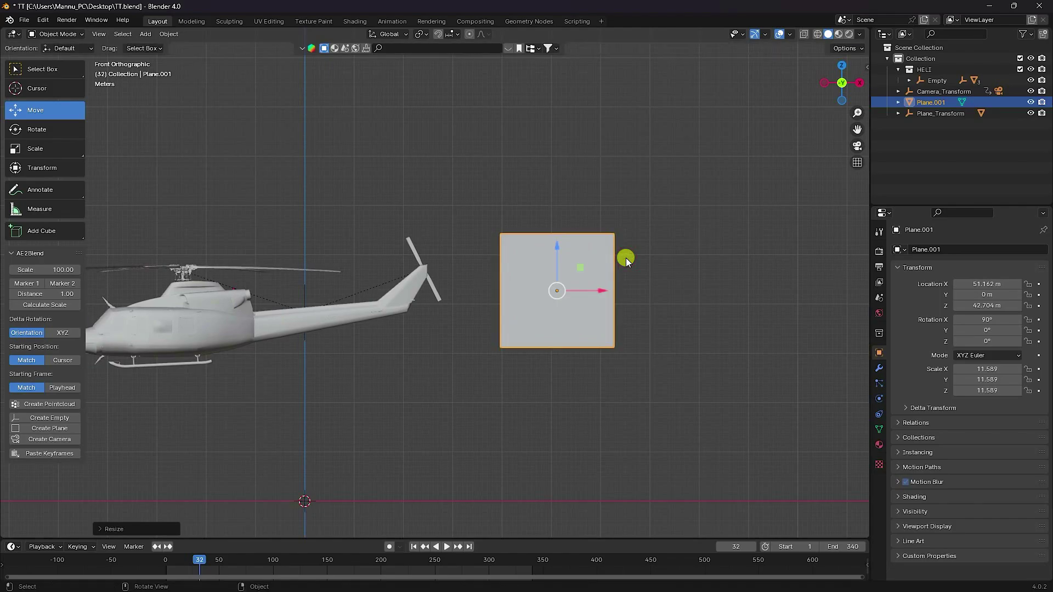
- Stretch the banner to X scale 30.969 and move it to X 65.3 behind the tail
left_click_drag(967, 372, 369, 477)
scroll(449, 242, "up", 2)
middle_click_drag(590, 237, 487, 318, "shift")
left_click_drag(487, 318, 605, 314)
key("alt+a")
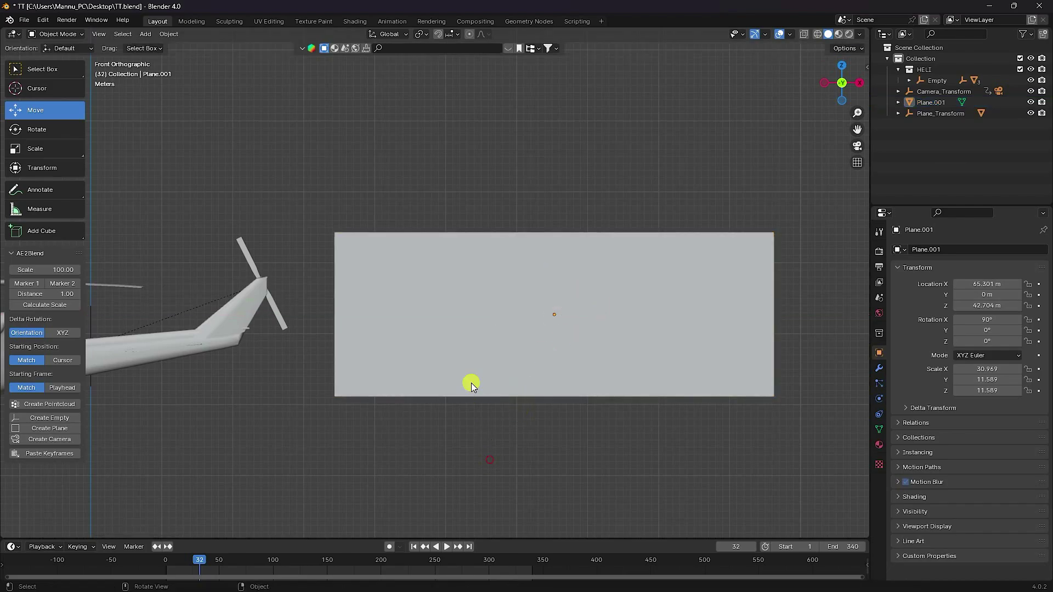
scroll(472, 386, "down", 5)
middle_click_drag(400, 381, 425, 275)
scroll(423, 278, "up", 3)
middle_click_drag(397, 314, 485, 289, "shift")
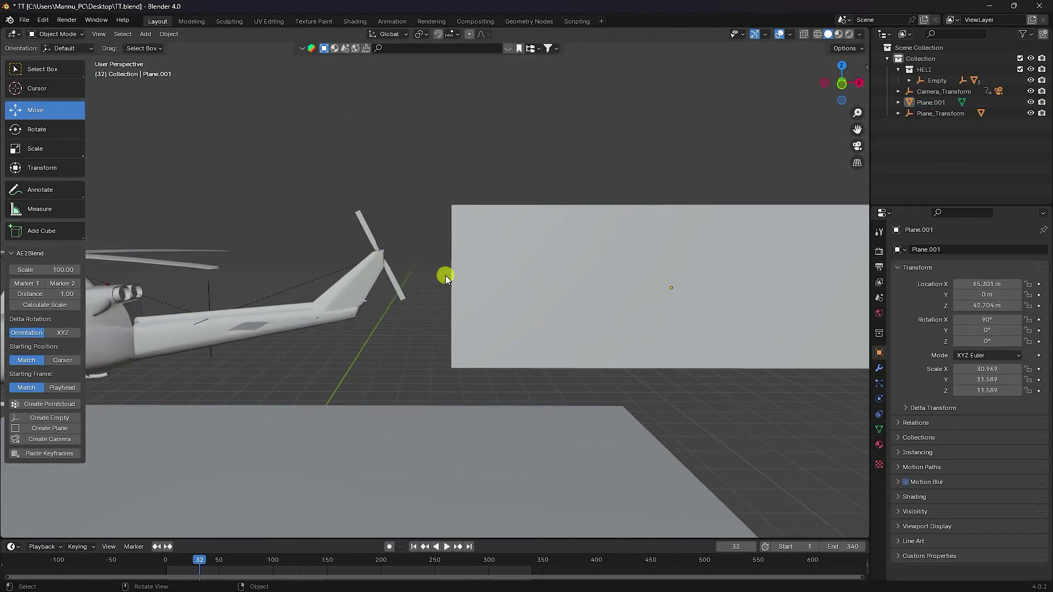
- Add a cylinder and set its Cap Fill Type to Nothing
left_click(146, 33)
mouse_move(159, 46)
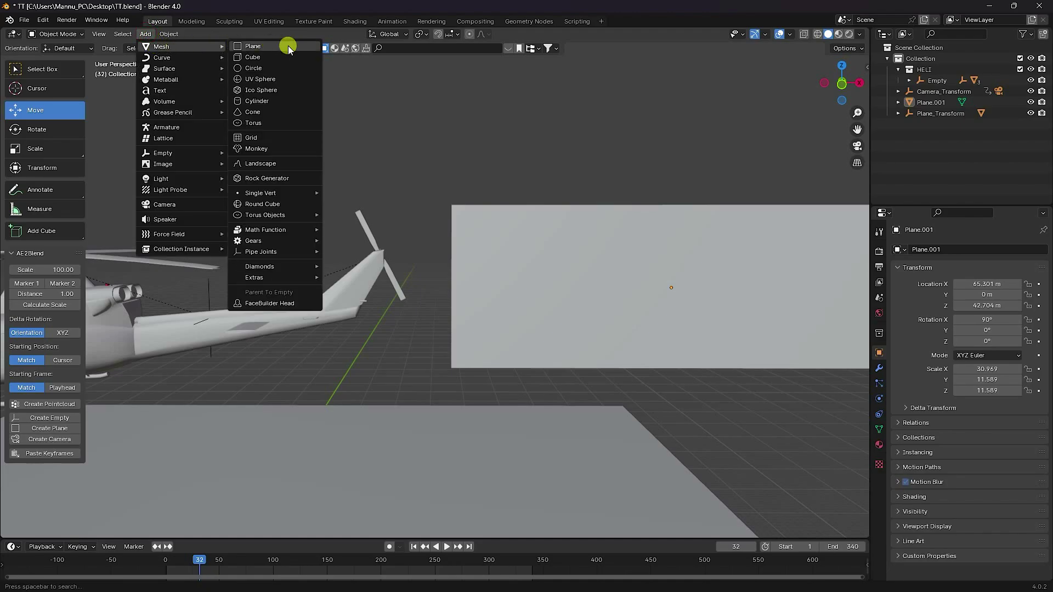
left_click(268, 100)
scroll(380, 272, "down", 4)
middle_click_drag(367, 455, 429, 376, "shift")
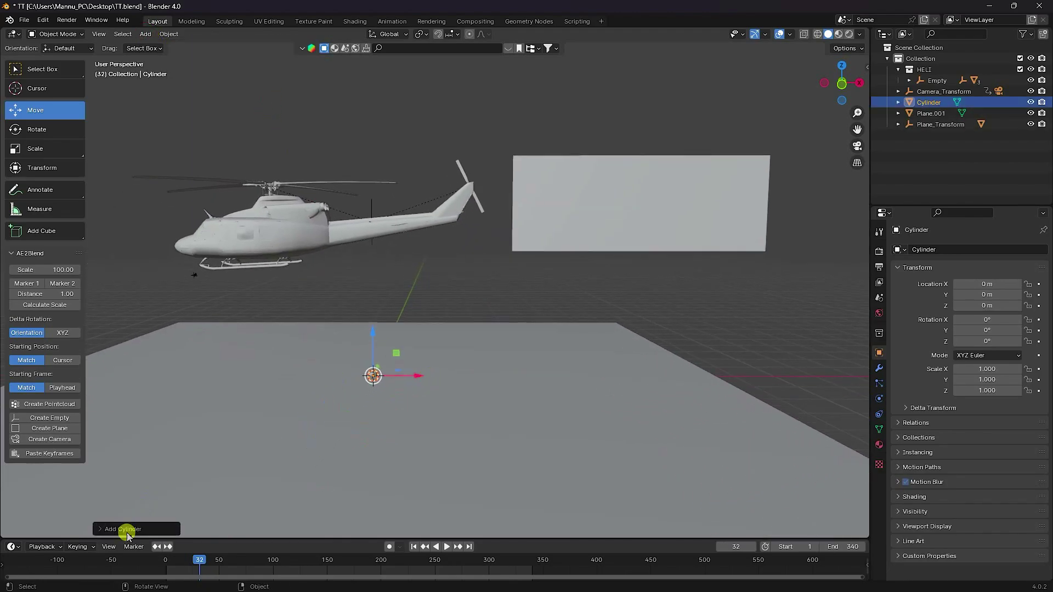
left_click(104, 529)
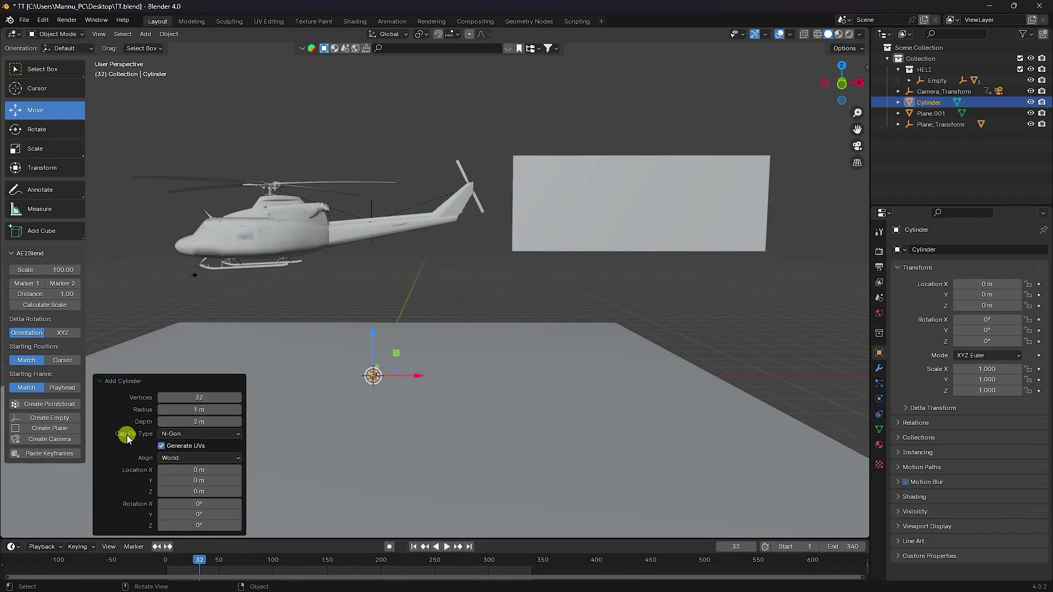
left_click(174, 434)
left_click(175, 436)
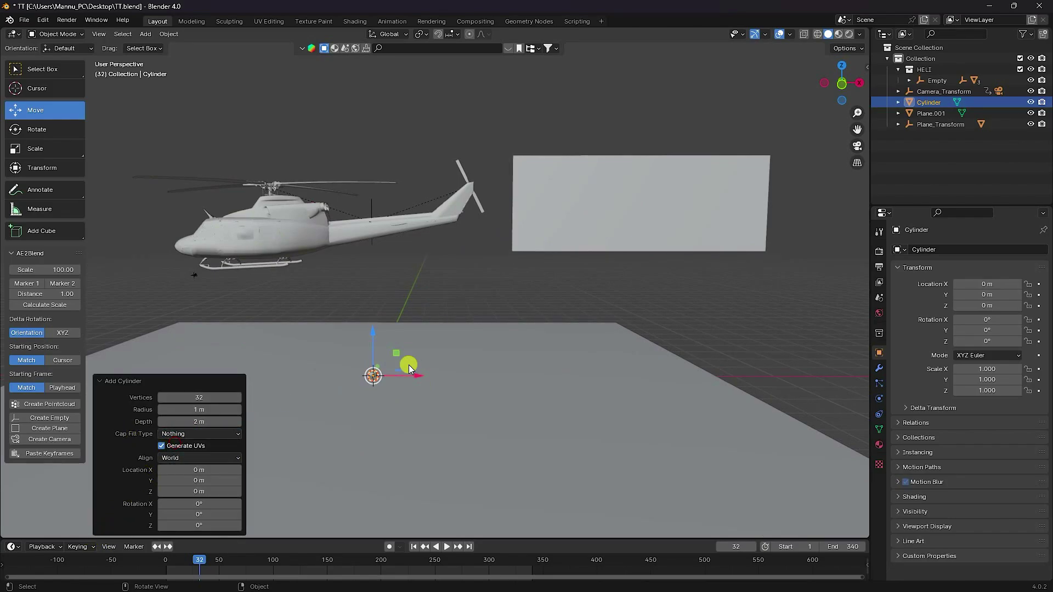
- Reduce the open cylinder to 3 vertices, forming a triangle
scroll(363, 420, "up", 5)
key("KP_Decimal")
middle_click_drag(537, 297, 480, 308)
scroll(413, 418, "up", 2)
middle_click_drag(413, 418, 463, 359, "shift")
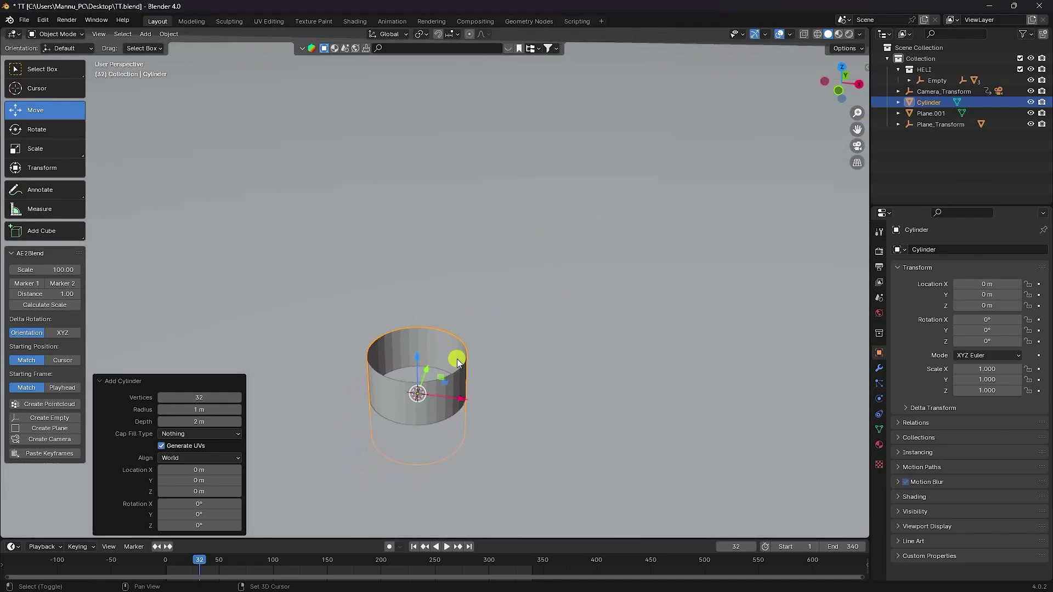
scroll(462, 360, "up", 5)
middle_click_drag(415, 416, 472, 329, "shift")
scroll(472, 329, "down", 2)
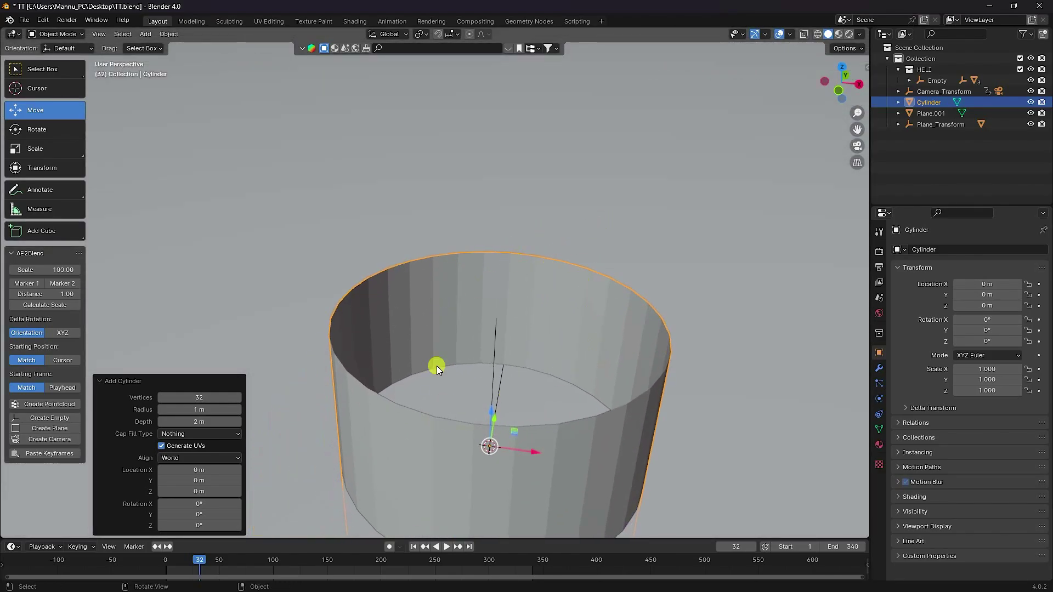
mouse_move(199, 398)
left_mouse_down()
mouse_move(176, 400)
mouse_move(218, 411)
mouse_move(202, 415)
left_mouse_up()
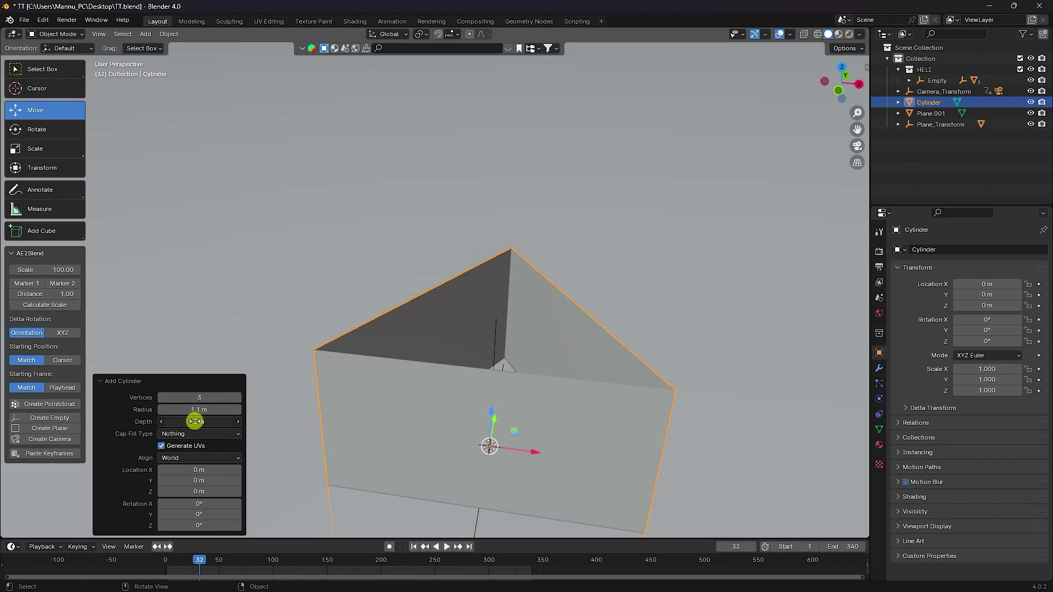
- Set the cylinder's depth to 0.1 m and lift the flat triangle slightly
left_click(196, 421)
type("0.1")
key("Return")
middle_click_drag(526, 298, 506, 367)
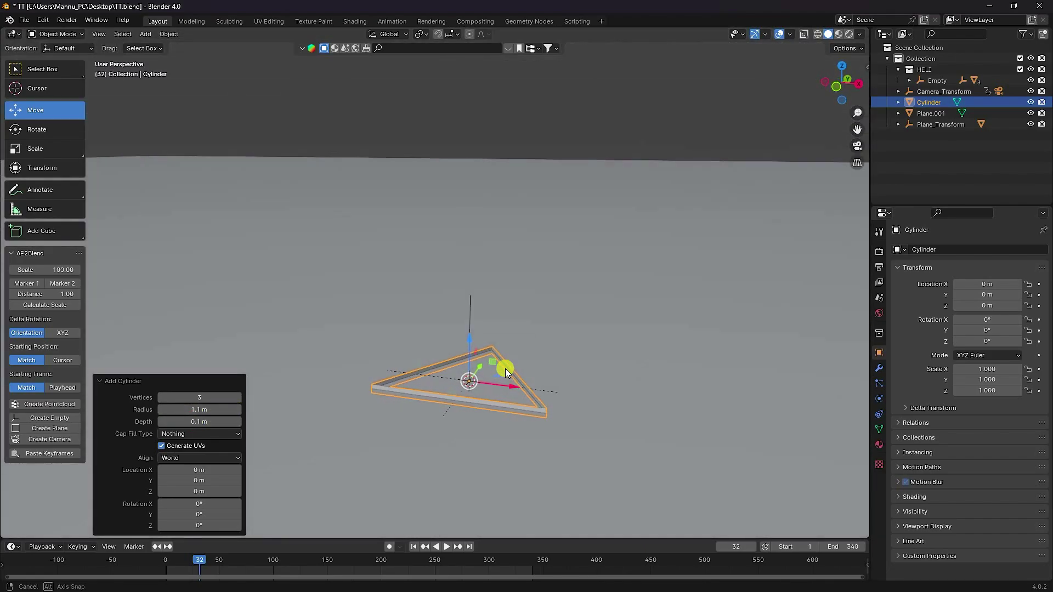
left_click_drag(470, 341, 466, 241)
middle_click_drag(466, 241, 488, 259)
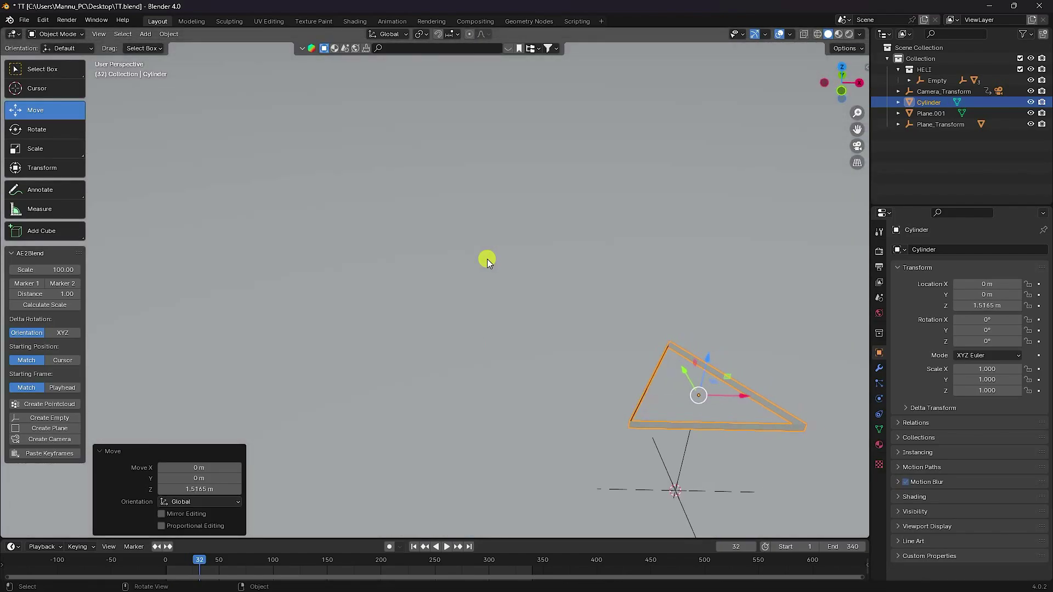
key("KP_Decimal")
middle_click_drag(554, 316, 450, 278)
- Scale the triangle to 8.476 and place it at X 29.529 m, Z 40.831 m behind the tail
key("s")
left_click(648, 177)
key("s")
left_click(529, 222)
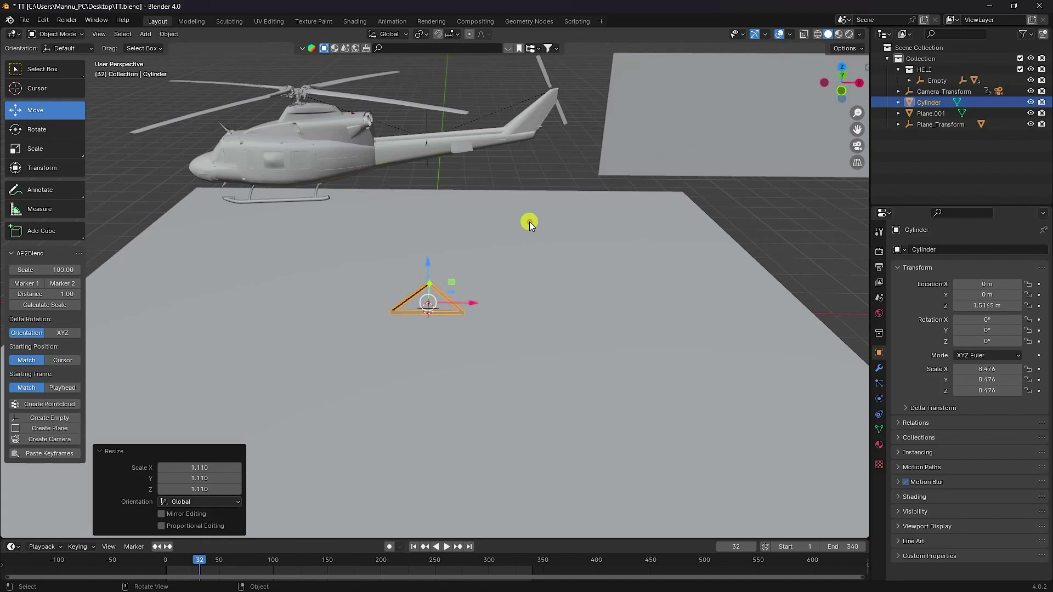
key("KP_1")
left_click_drag(428, 276, 476, 102)
middle_click_drag(476, 102, 362, 294, "shift")
scroll(362, 294, "up", 2)
left_click_drag(311, 322, 512, 329)
scroll(526, 296, "up", 2)
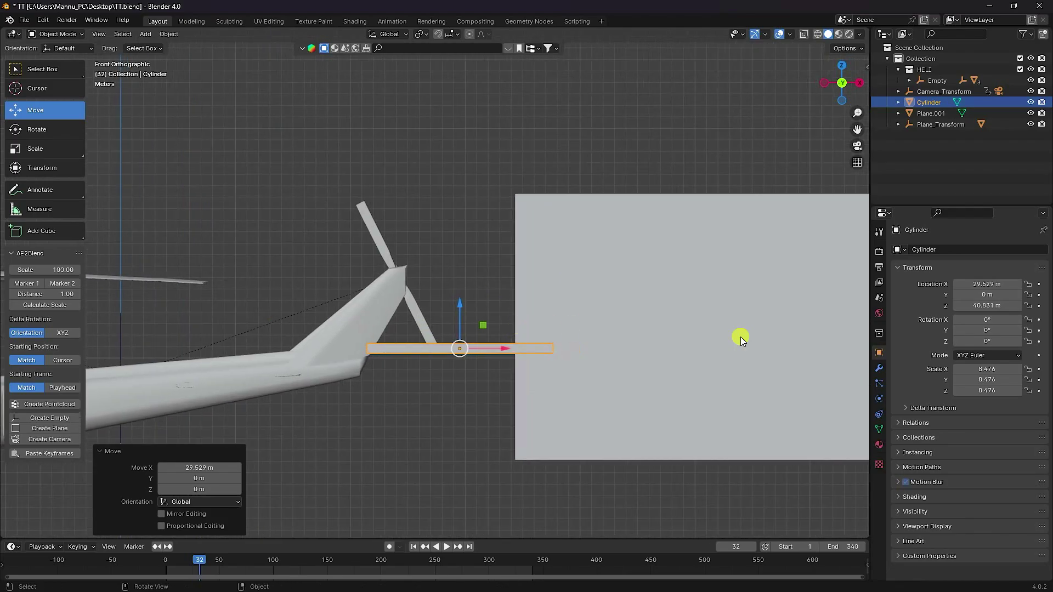
- Set the triangle's rotation to 90° on X, keeping Y and Z at 0°
left_click_drag(973, 319, 150, 333)
key("Return")
key("Escape")
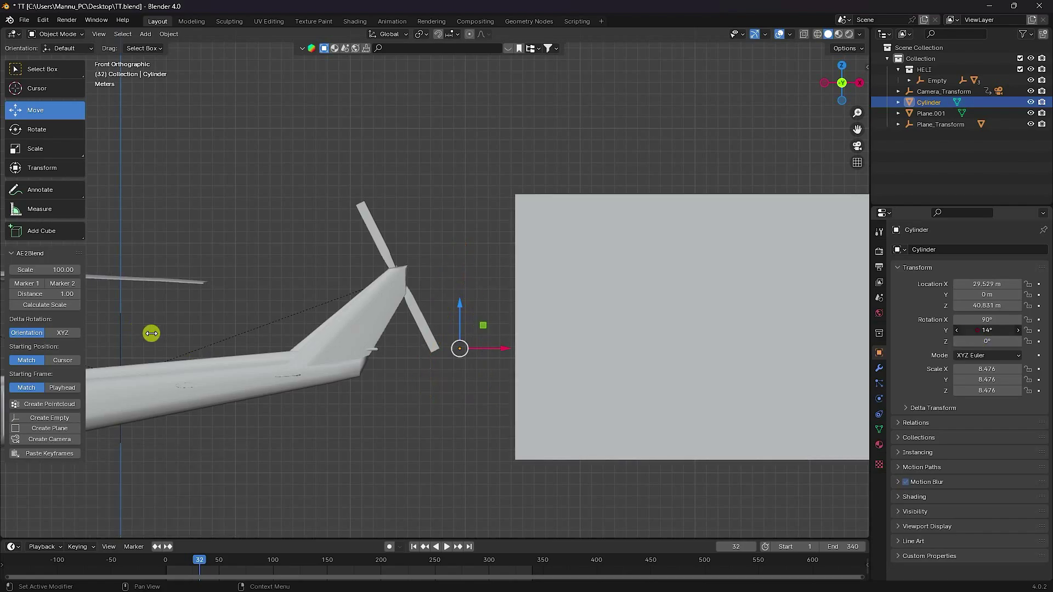
left_click_drag(215, 334, 977, 330)
scroll(509, 355, "down", 2)
middle_click_drag(557, 341, 478, 344)
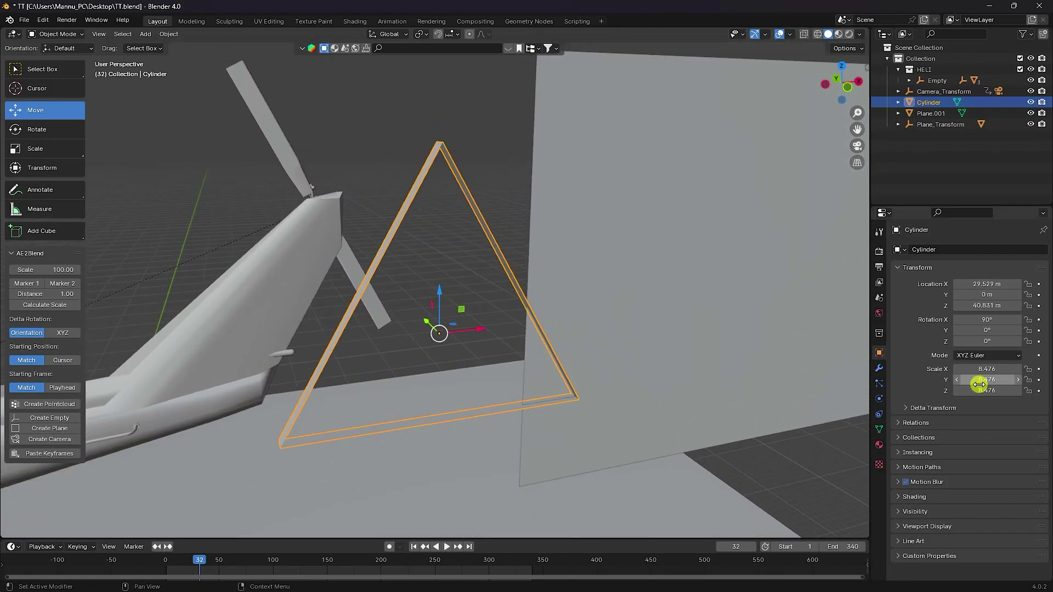
- Add a Solidify modifier to the Cylinder and set its Thickness to 0.1 m
left_click(880, 368)
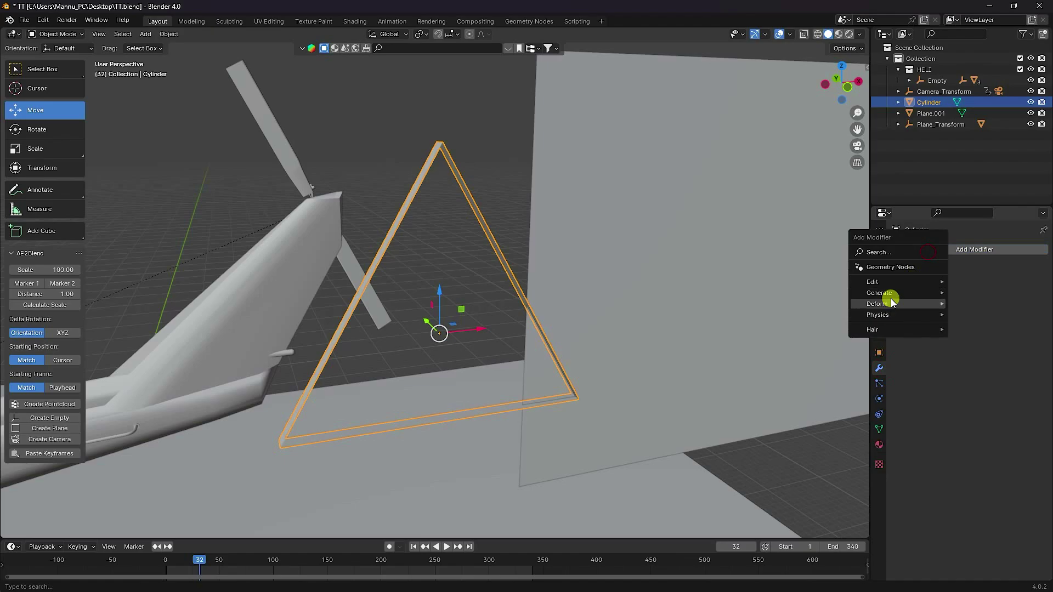
mouse_move(890, 295)
left_click(974, 424)
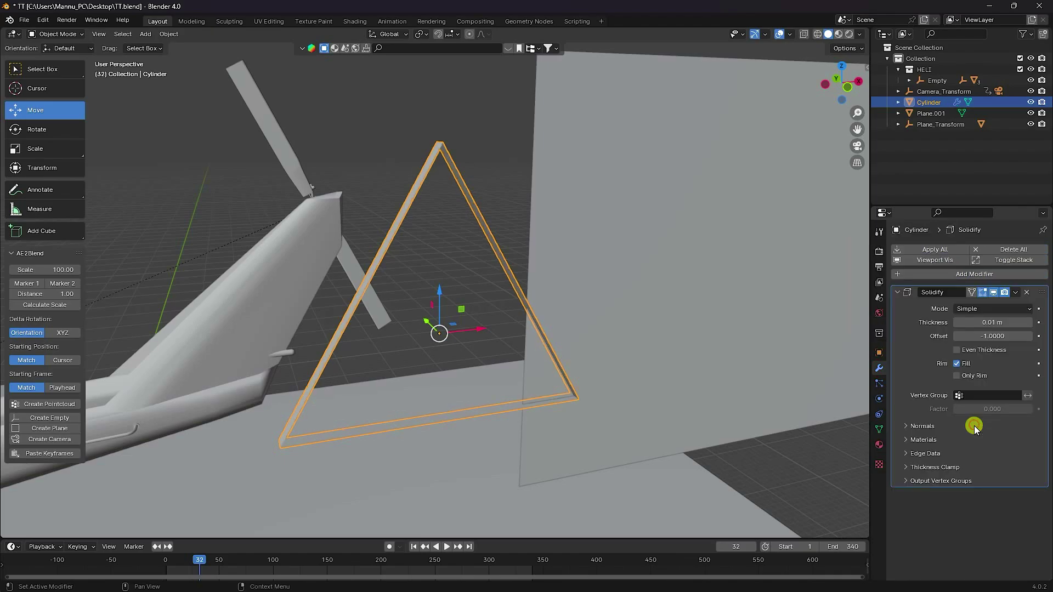
left_click(996, 322)
type("0.1")
key("Return")
middle_click_drag(483, 303, 465, 307)
key("KP_1")
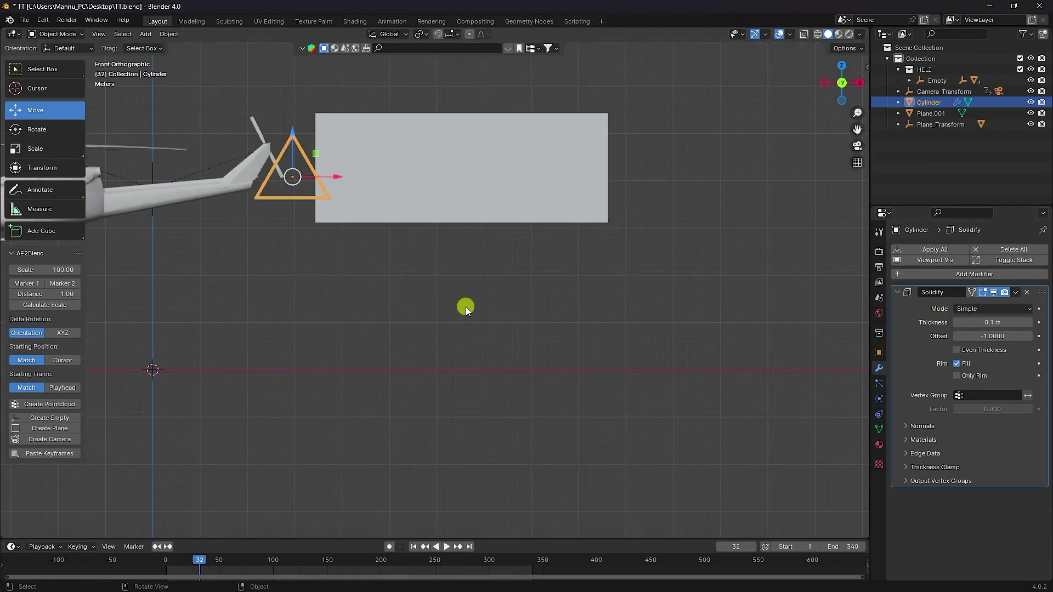
- Rotate the triangular frame to -90° about Y so it points toward the tail
middle_click_drag(346, 203, 379, 315, "ctrl")
key("Escape")
left_click(30, 136)
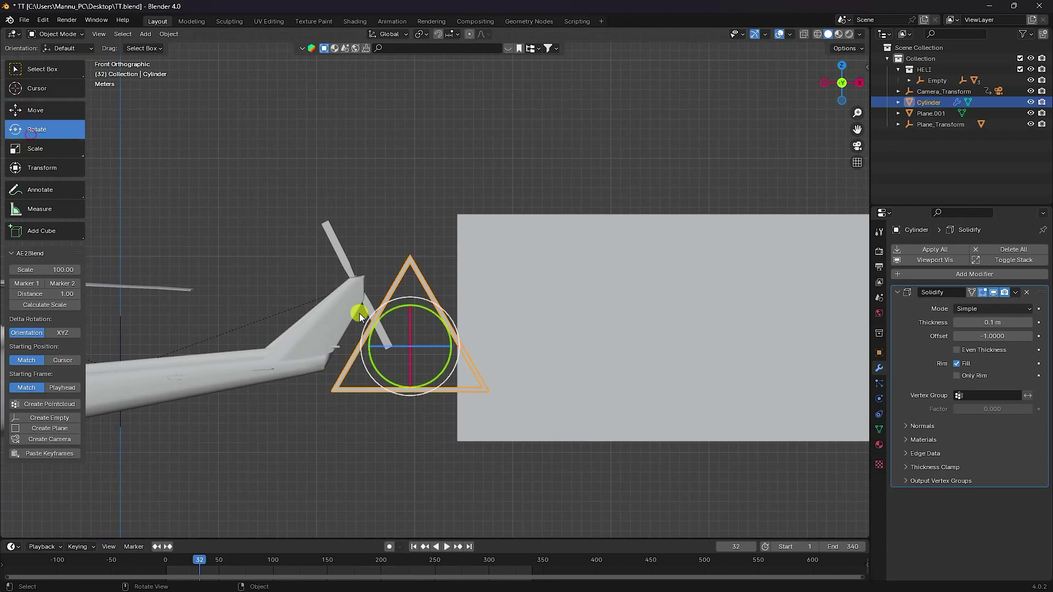
left_click_drag(392, 311, 367, 374)
left_click(878, 353)
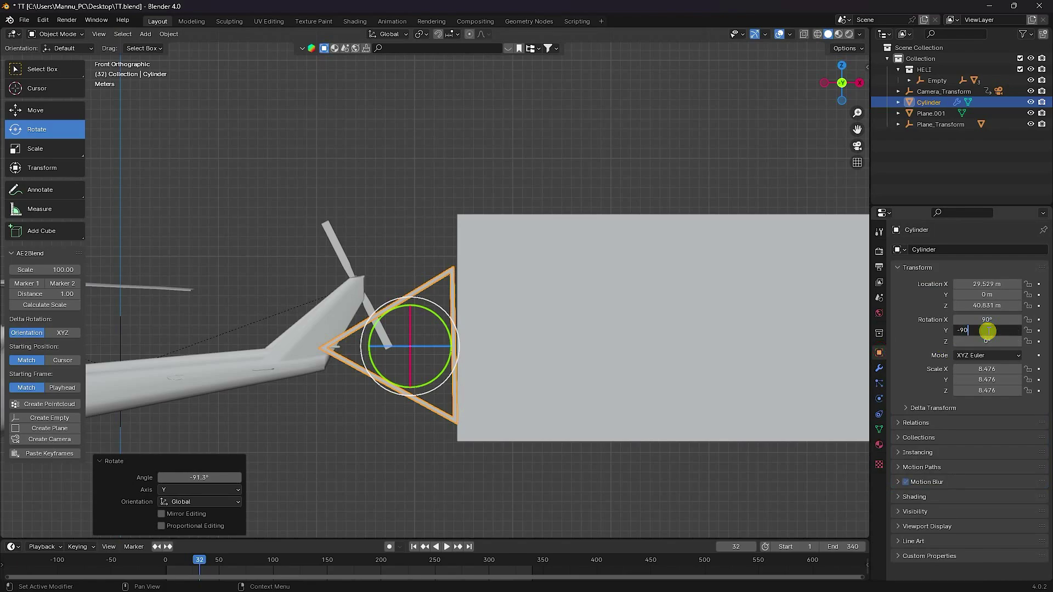
key("Return")
- Scale the triangular frame uniformly to 9.7
left_click(37, 106)
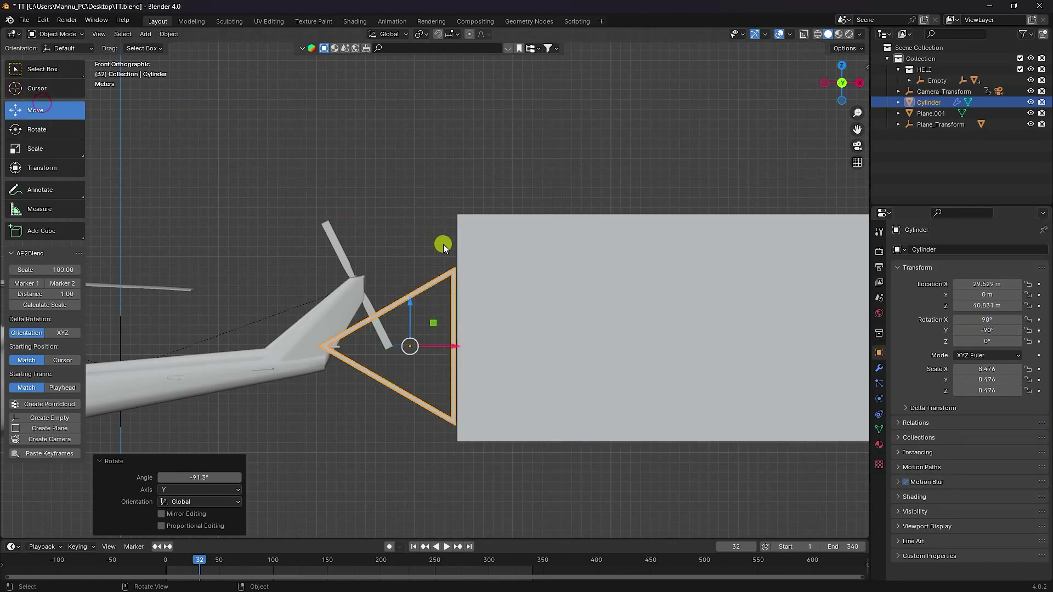
key("s")
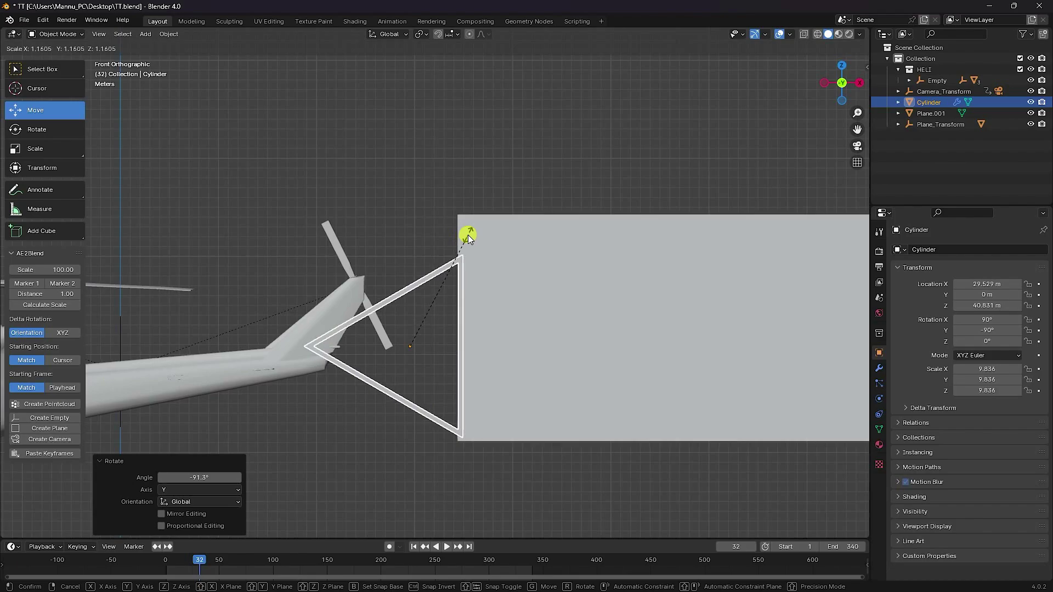
left_click(463, 234)
left_click(449, 197)
- Flatten the frame by scaling it along one axis to 4.185
middle_click_drag(412, 290, 452, 308)
left_click(443, 302)
left_click(35, 148)
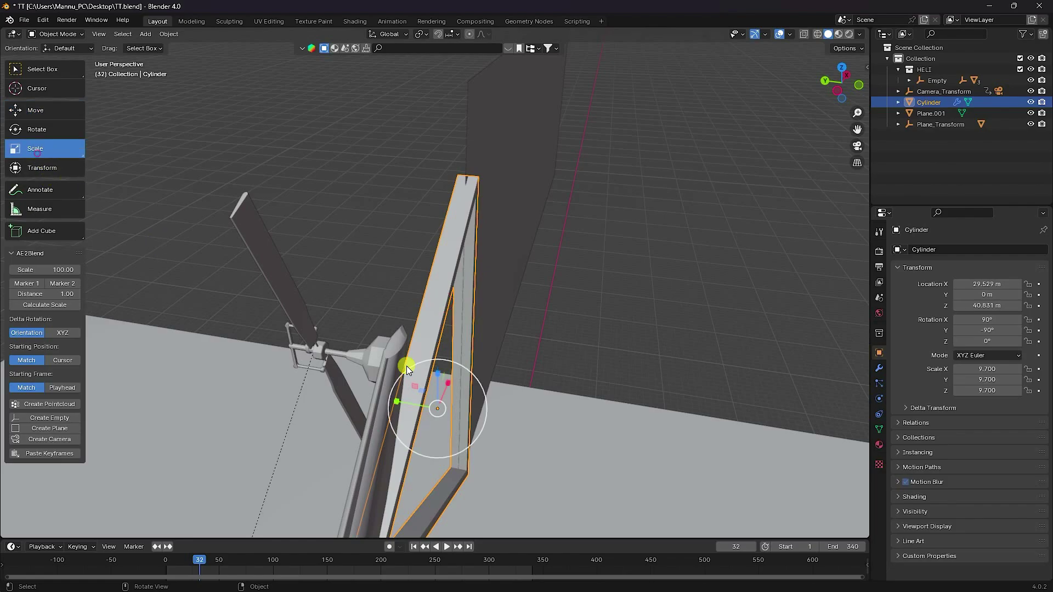
left_click_drag(396, 399, 423, 407)
- Nudge the frame 0.11 m along Y so it spans helicopter and banner
left_click(28, 110)
middle_click_drag(455, 355, 508, 406)
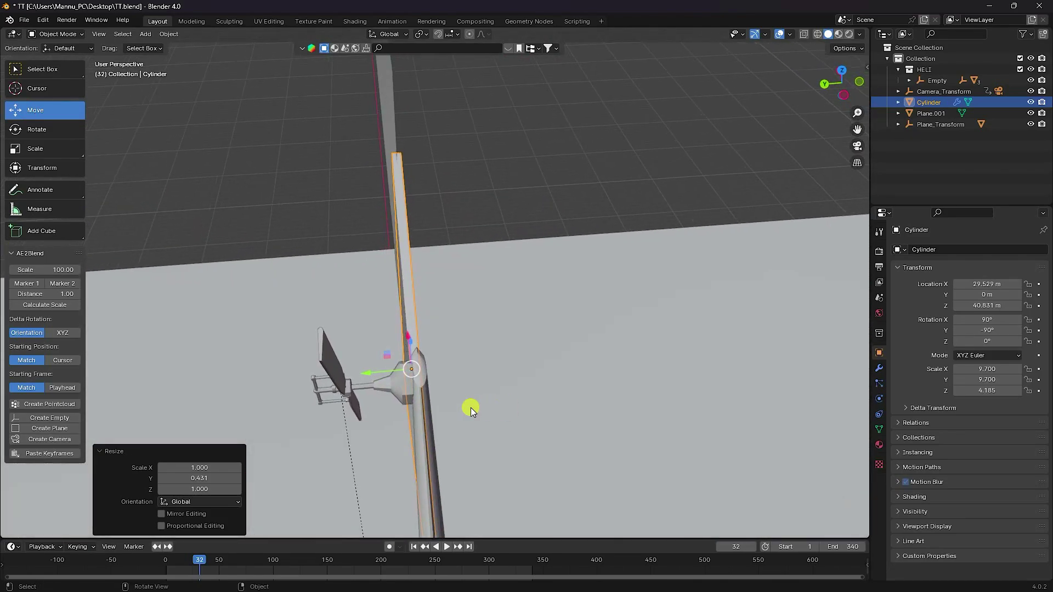
left_click_drag(368, 368, 364, 367)
left_click(476, 277)
middle_click_drag(476, 277, 477, 410)
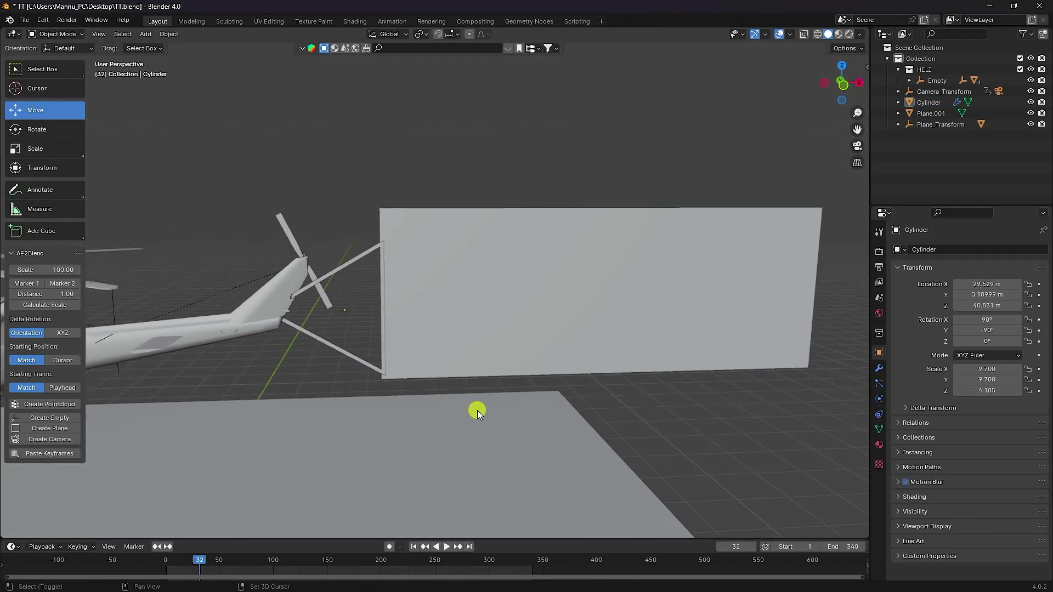
- In Edit Mode, add a loop cut with 2 edge loops across the banner plane
left_click(459, 257)
left_click(54, 34)
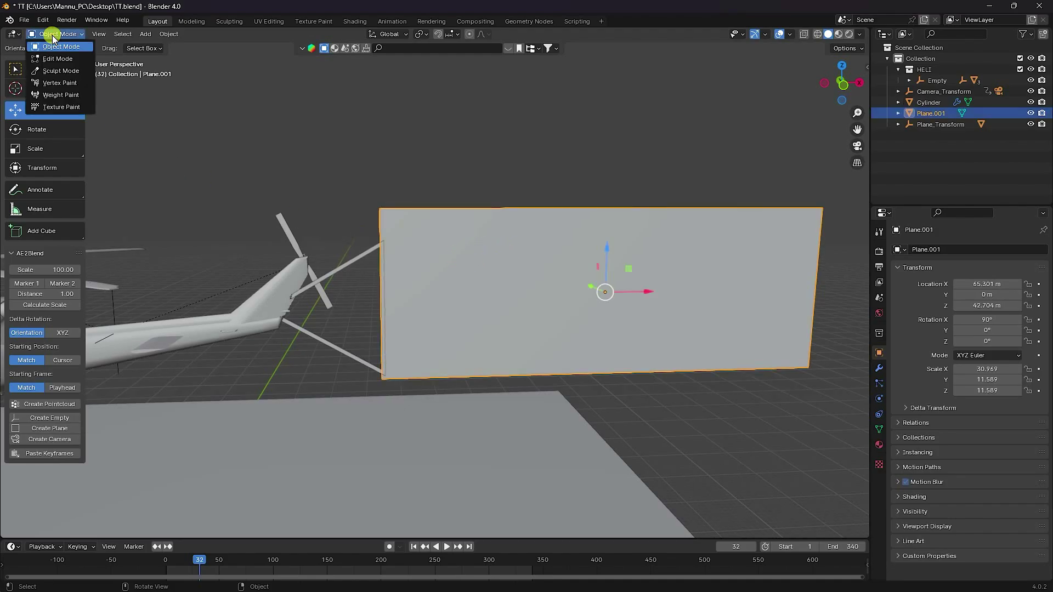
left_click(52, 46)
middle_click_drag(406, 276, 371, 279, "shift")
left_click(104, 34)
left_click(516, 217)
right_click(517, 218)
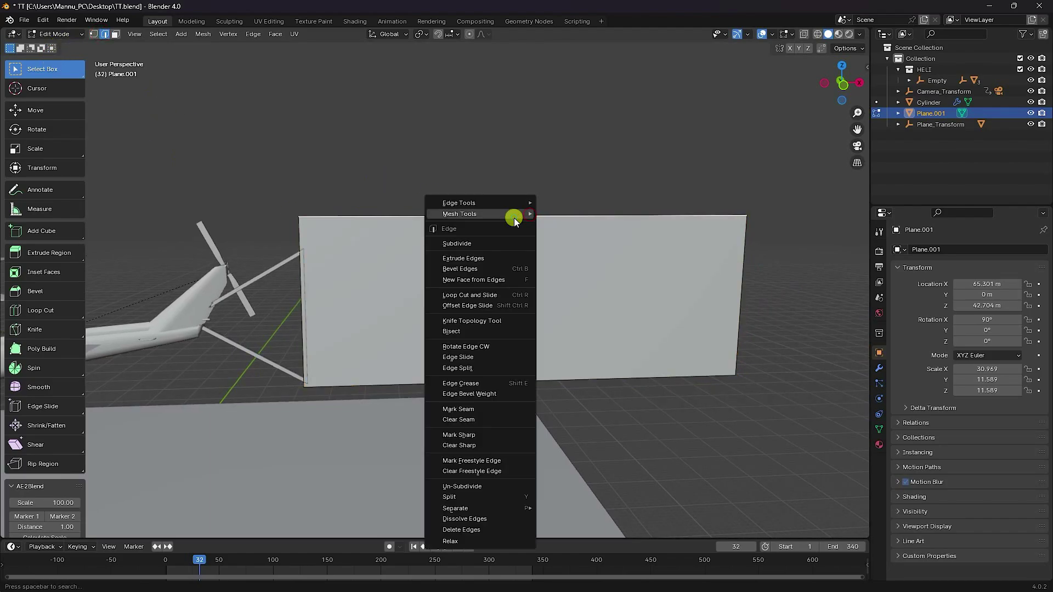
left_click(458, 295)
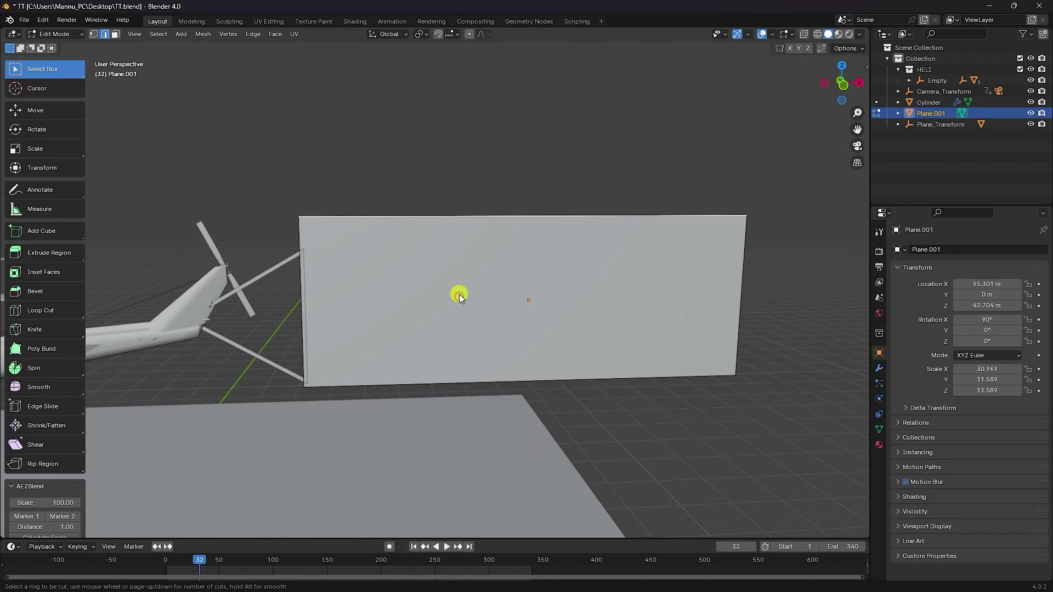
left_click(475, 218)
left_click(475, 218)
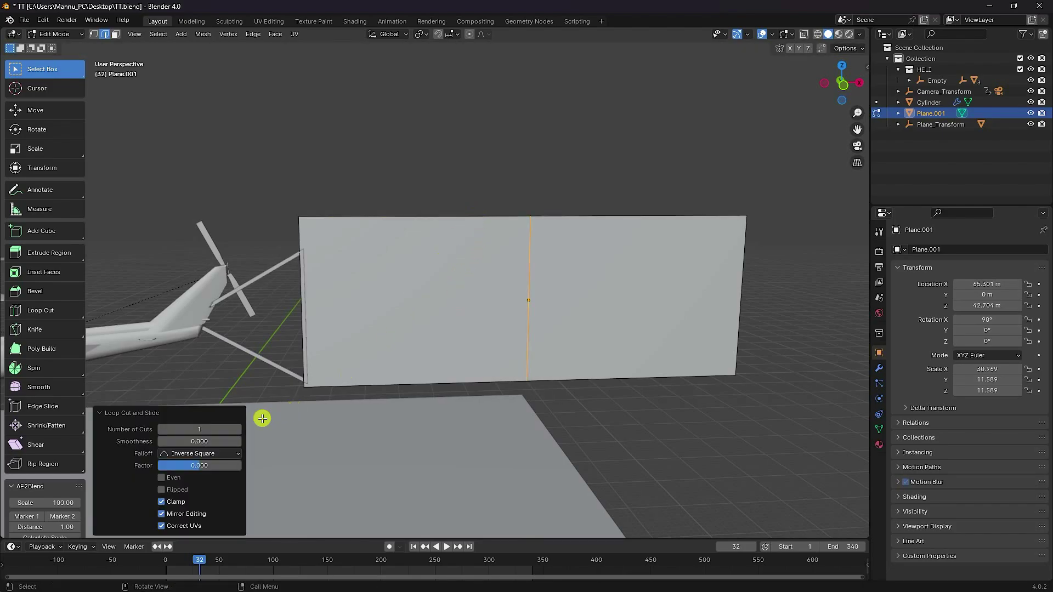
left_click(237, 429)
- Select the whole banner mesh and subdivide it with 50 cuts
left_click(93, 35)
key("a")
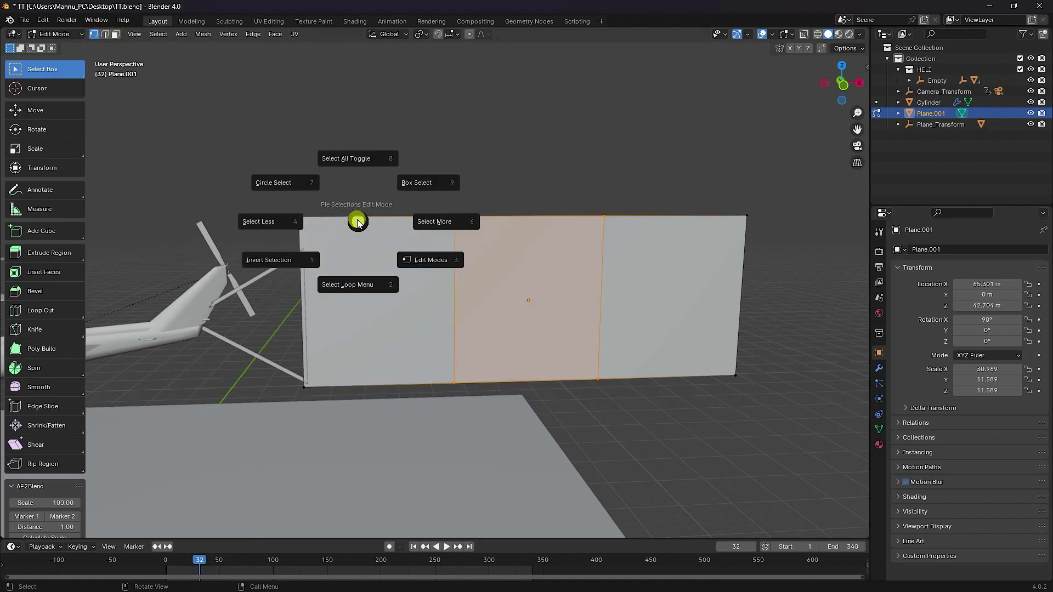
left_click(356, 158)
key("a")
left_click(355, 182)
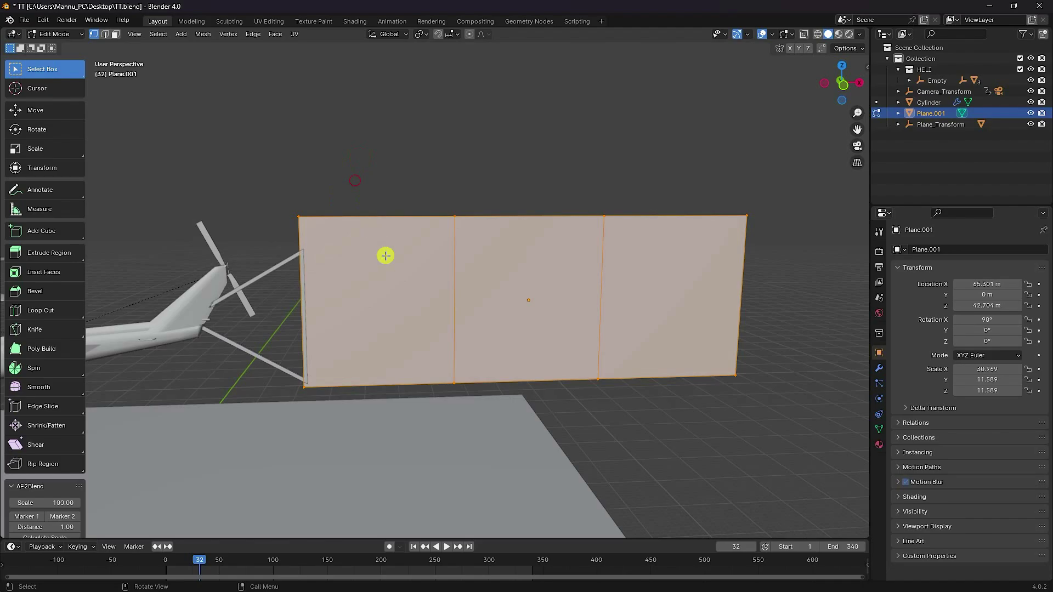
right_click(386, 249)
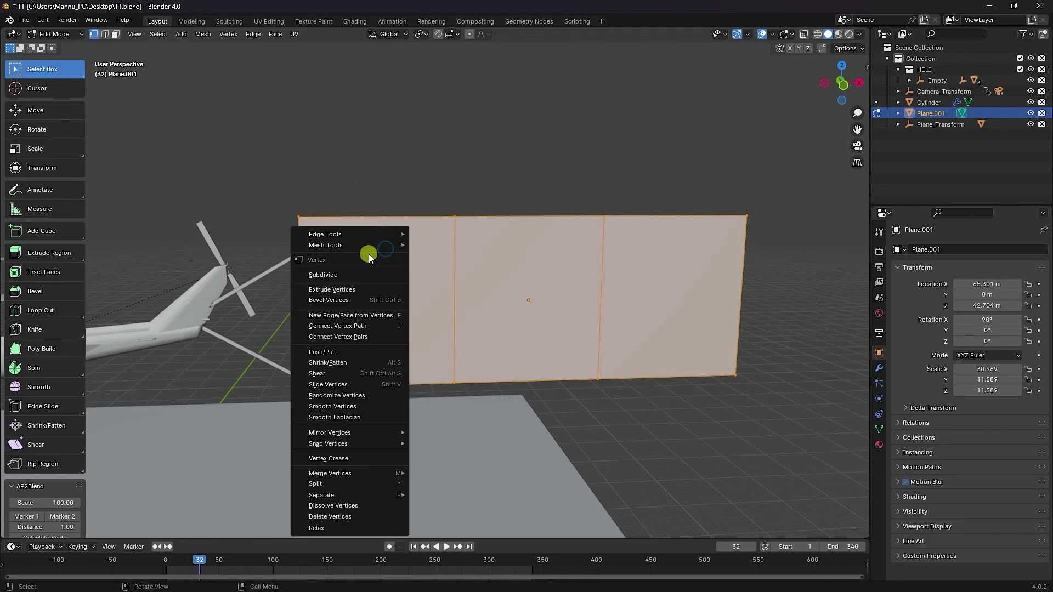
left_click(327, 277)
left_click(199, 452)
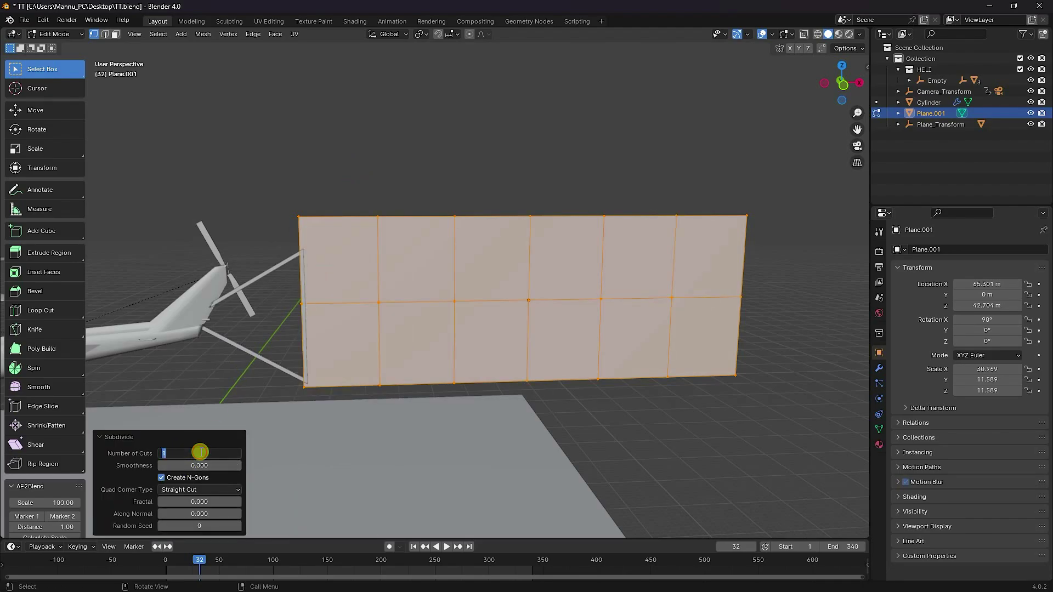
type("50")
key("Return")
- Switch to the Move tool and return to Object Mode
scroll(371, 279, "up", 3)
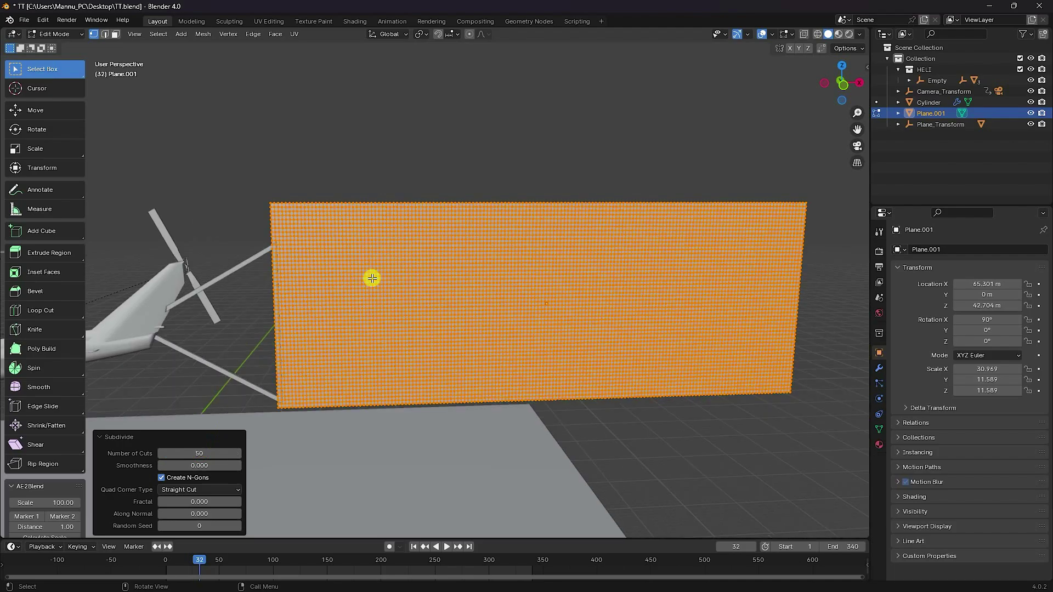
middle_click_drag(371, 278, 339, 274)
left_click(44, 107)
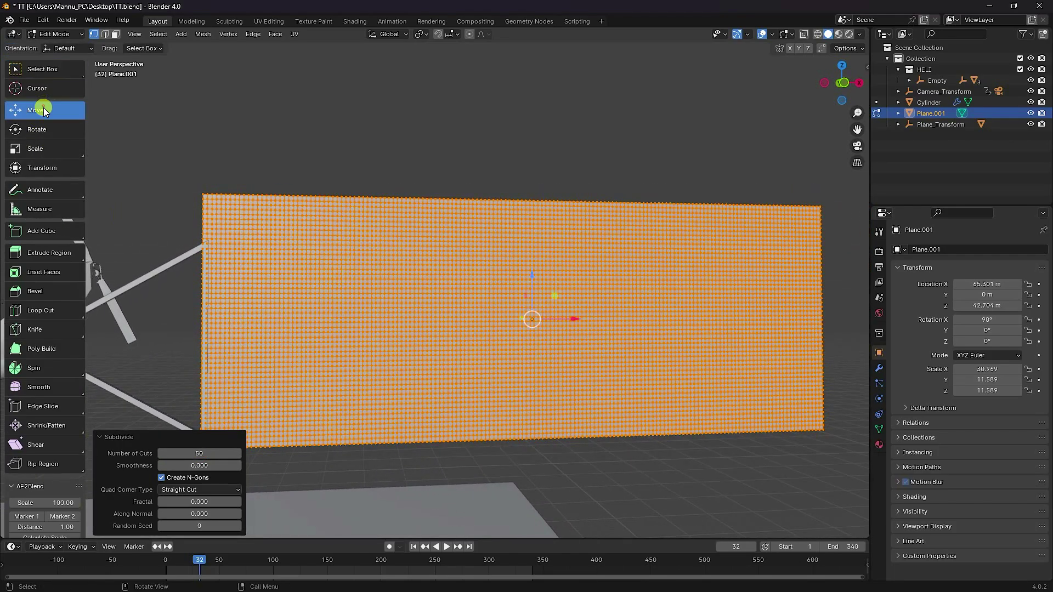
left_click(54, 34)
left_click(57, 44)
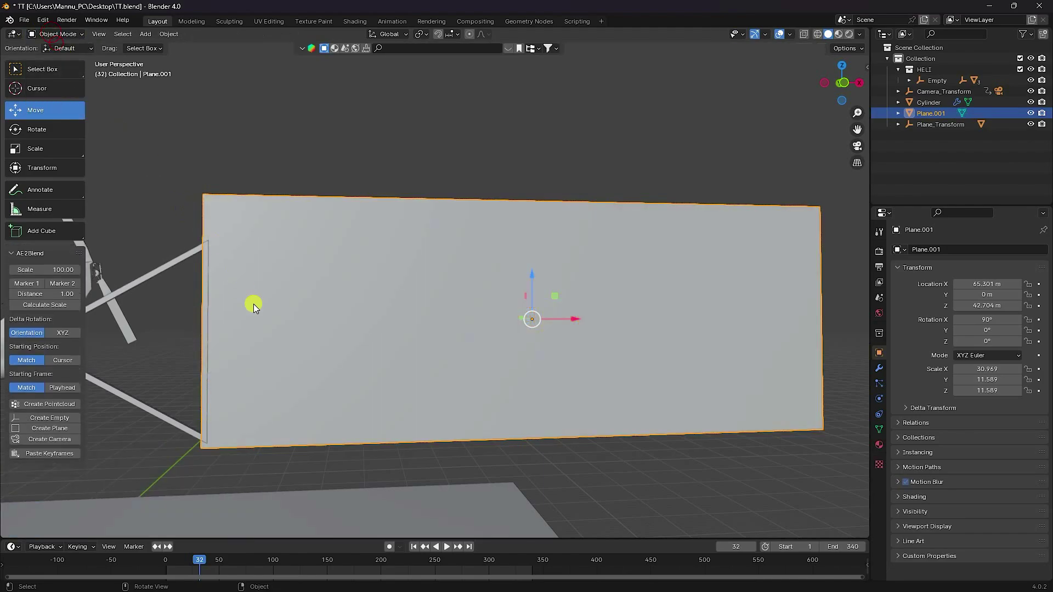
- In front orthographic view, shift the banner plane slightly along X
key("KP_1")
left_click_drag(580, 319, 587, 321)
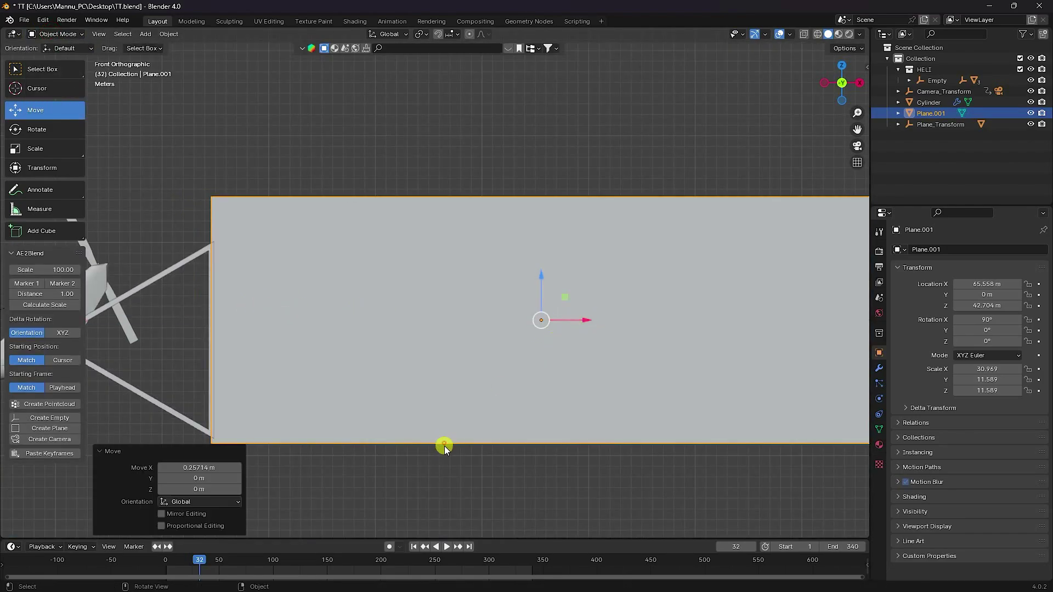
right_click(353, 494, "shift")
left_click(300, 455)
middle_click_drag(309, 409, 376, 395, "shift")
right_click(371, 305, "shift")
middle_click_drag(371, 305, 406, 314, "shift")
- In Edit Mode, box-select the banner's left-edge vertices and switch to wireframe shading
left_click(314, 262)
left_click(57, 34)
left_click(55, 57)
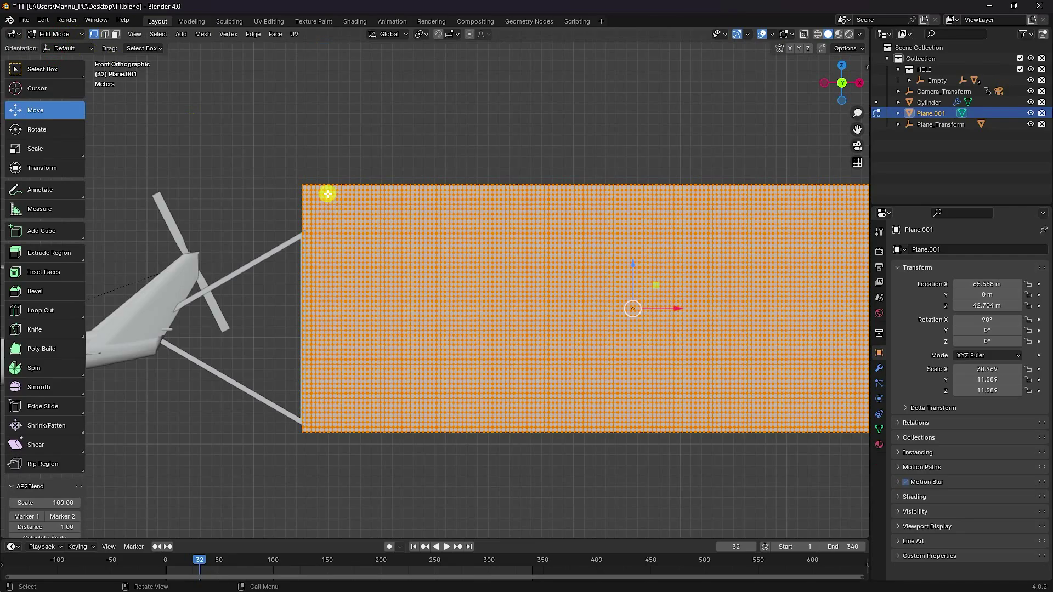
left_click_drag(256, 160, 304, 457)
scroll(294, 413, "up", 8)
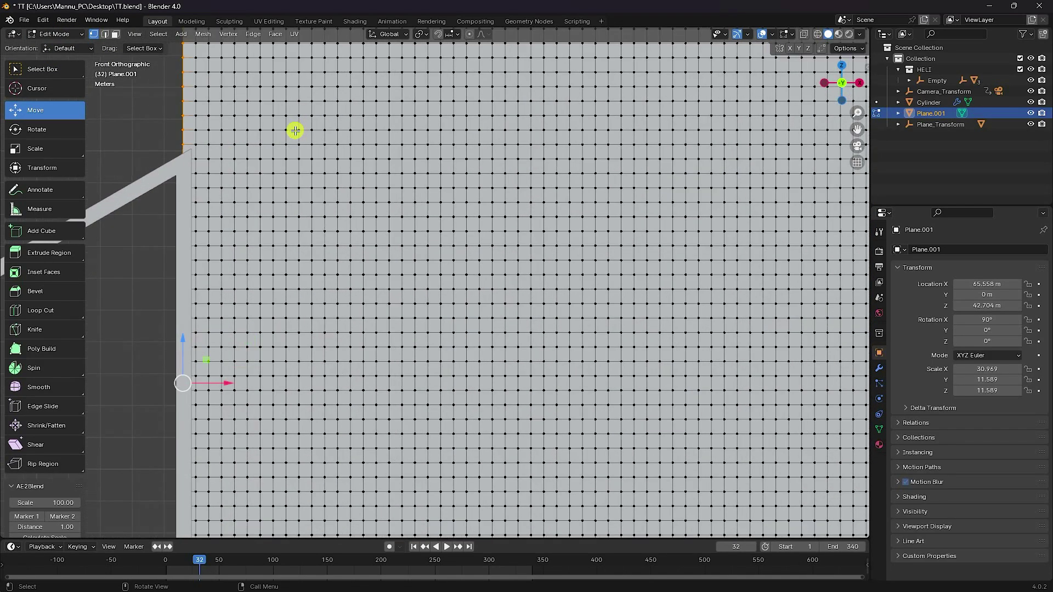
middle_click_drag(295, 131, 885, 5, "shift")
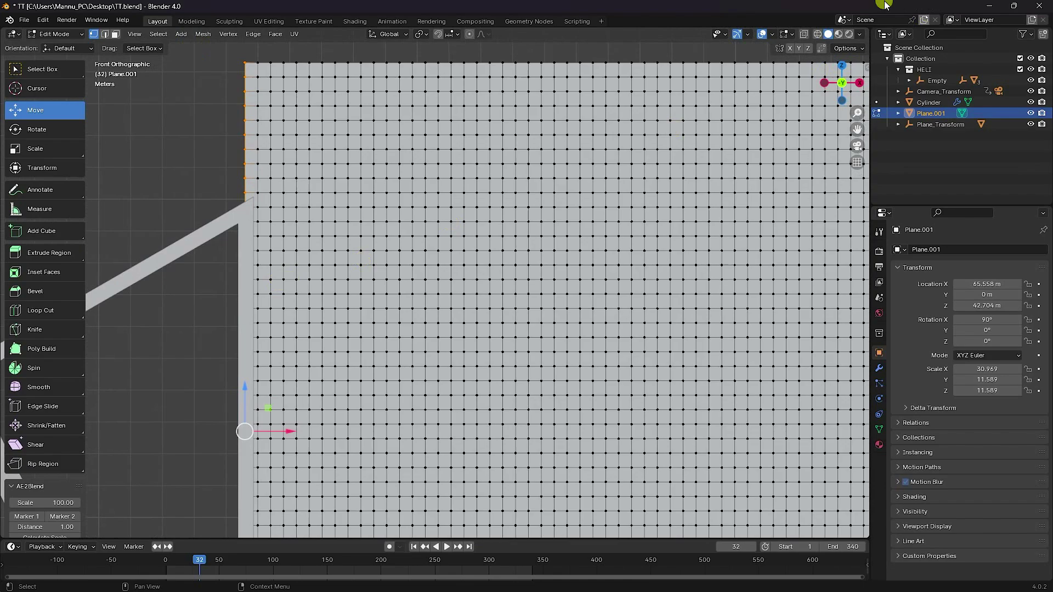
left_click(817, 34)
scroll(289, 216, "down", 3)
mouse_move(289, 216)
middle_mouse_down("shift")
mouse_move(356, 406)
mouse_move(331, 268)
middle_mouse_up("shift")
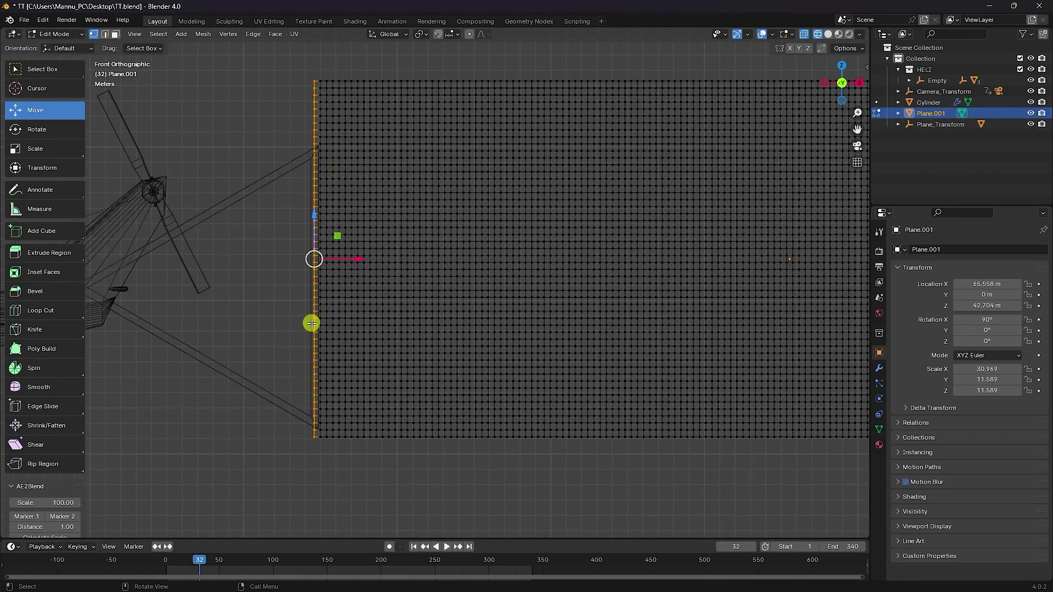
- Add a vertex group PIN to Plane.001 holding the left-edge vertices, then return to Object Mode
left_click(879, 429)
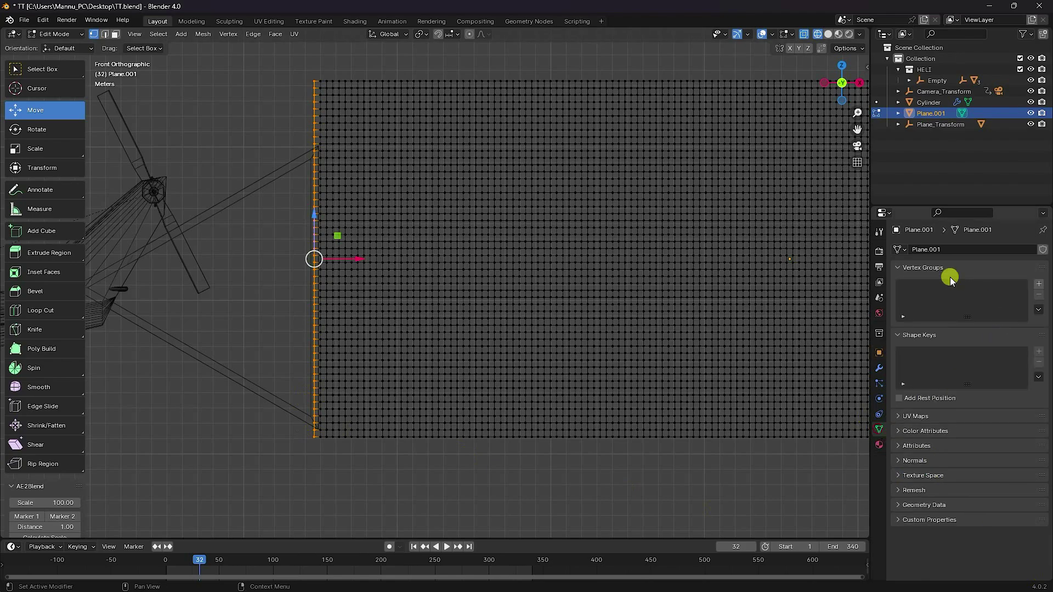
left_click(1037, 284)
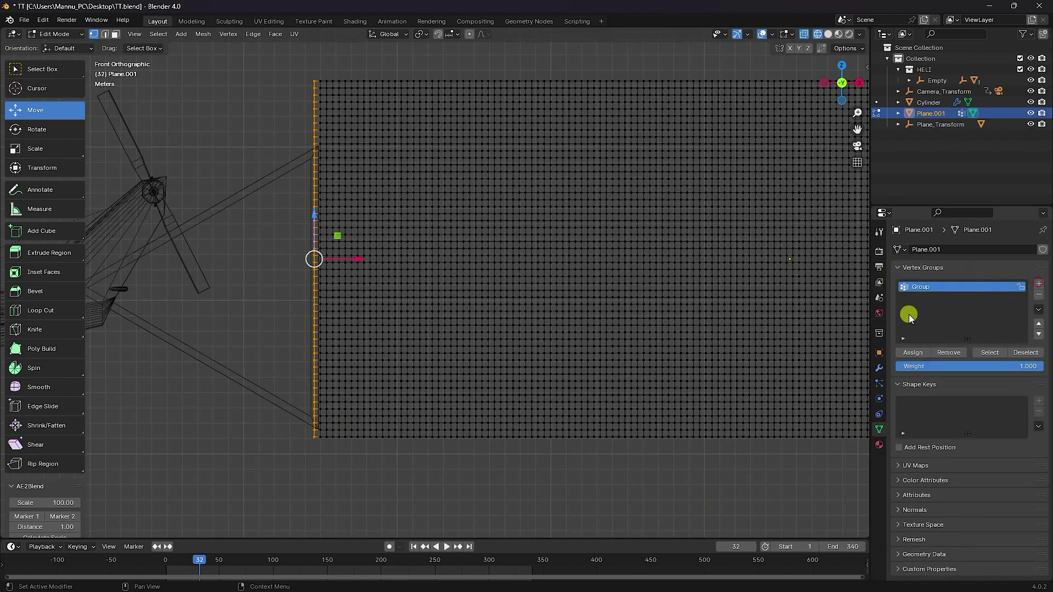
left_click(906, 353)
double_click(922, 286)
left_click(53, 34)
left_click(58, 32)
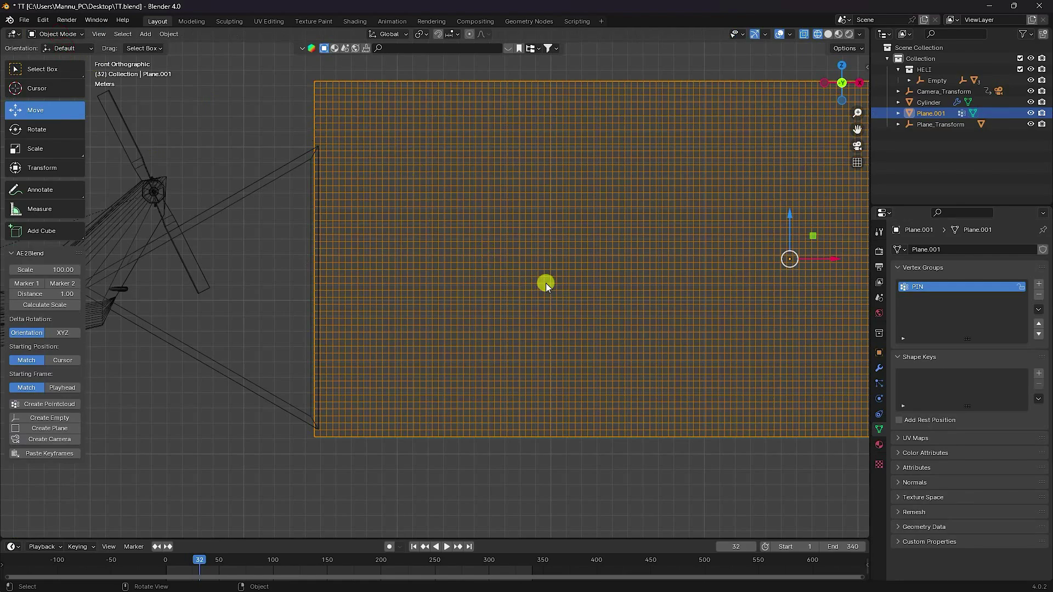
- Add a cloth simulation to the banner and set its tension and compression damping to 4
left_click(877, 396)
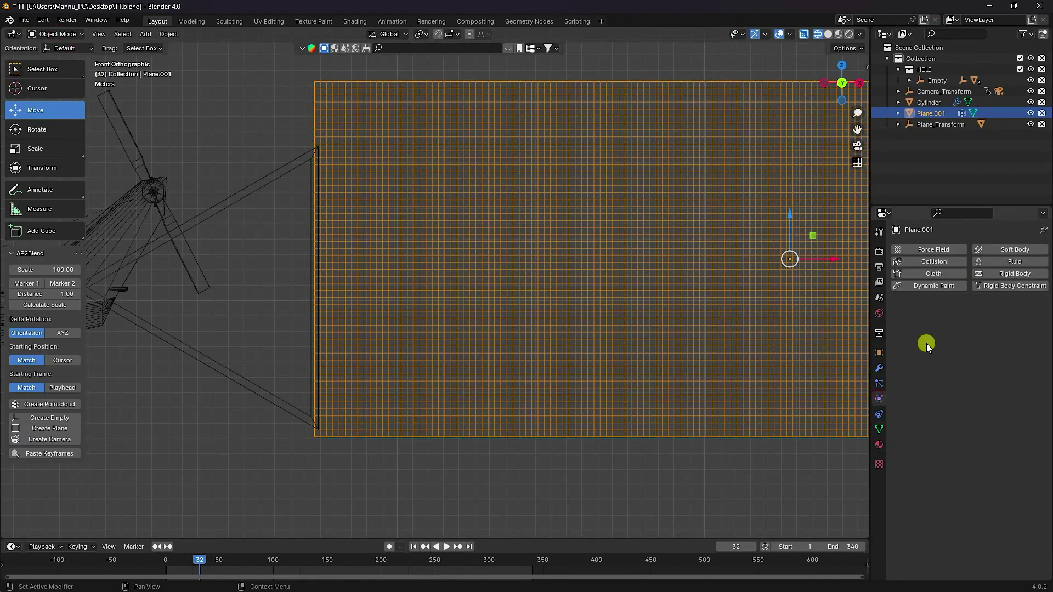
left_click(916, 272)
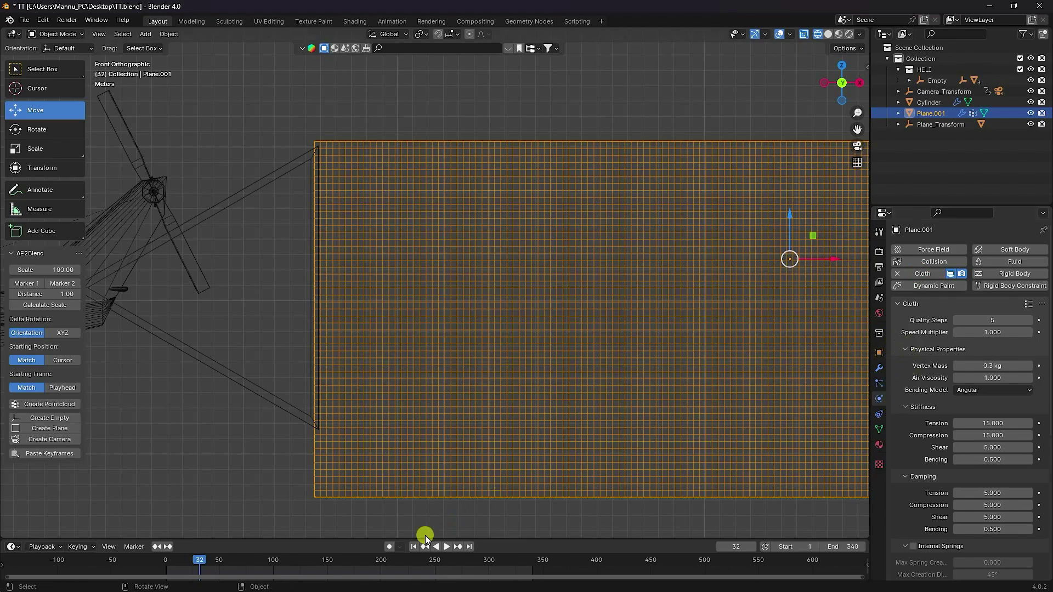
left_click(412, 547)
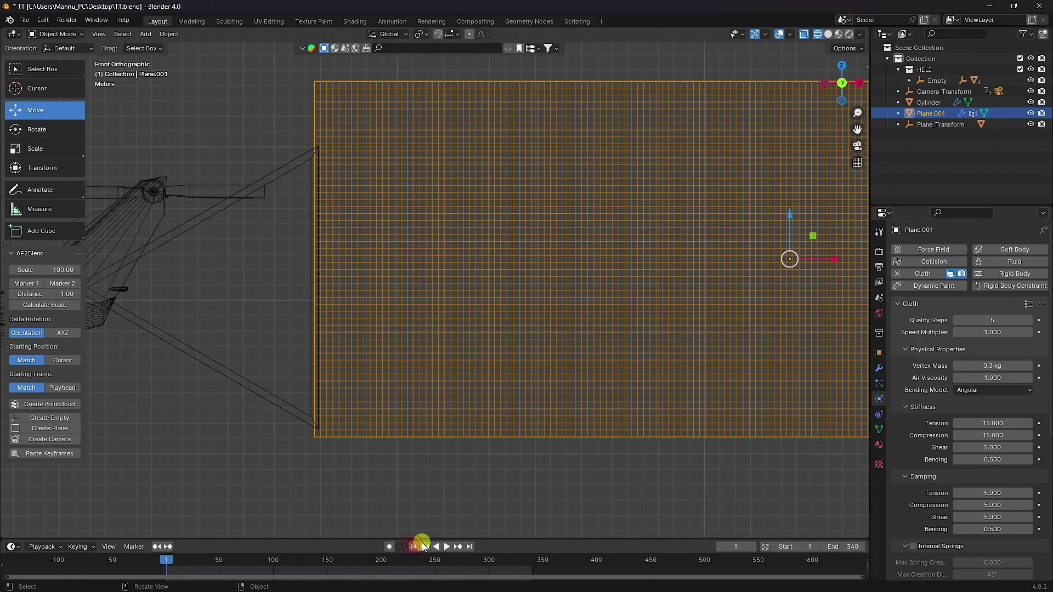
scroll(921, 428, "down", 3)
left_click(995, 428)
left_click(987, 440)
- Pin the cloth with the PIN vertex group and enable self collisions
scroll(938, 451, "down", 8)
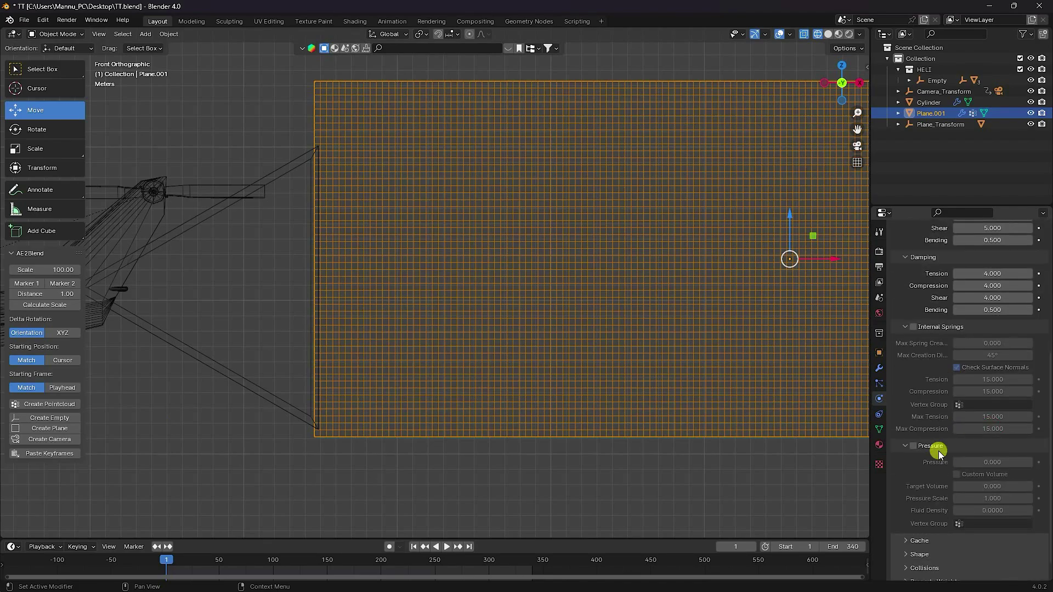
left_click(916, 531)
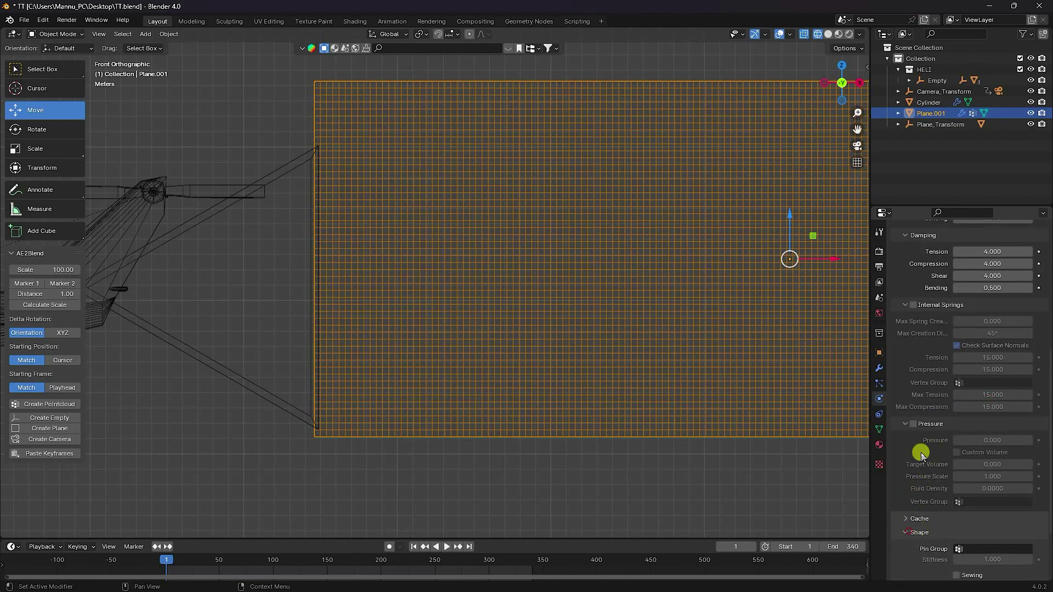
scroll(913, 485, "down", 4)
left_click(957, 464)
left_click(931, 476)
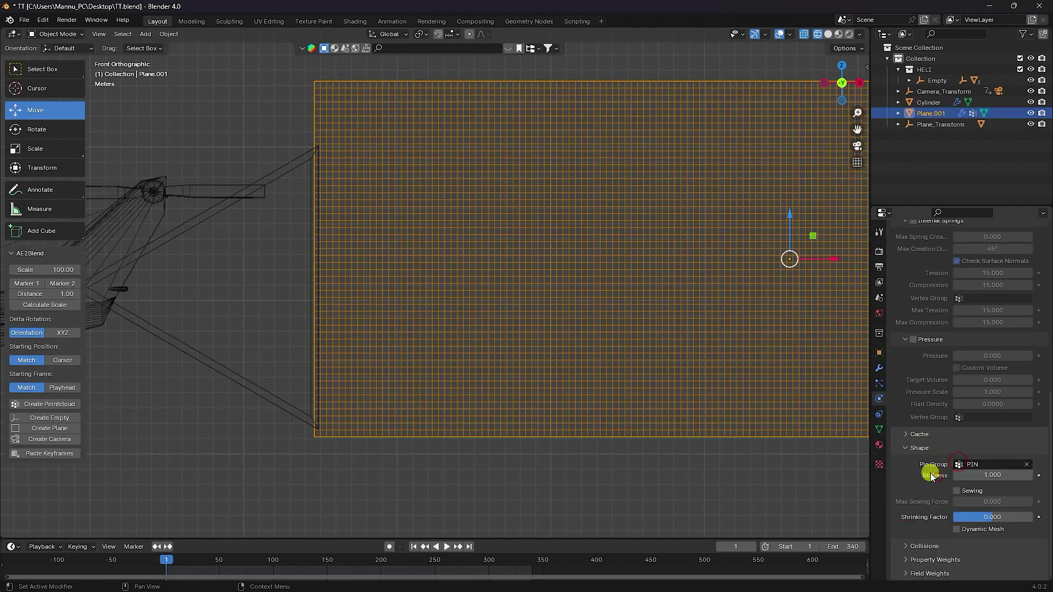
left_click(911, 548)
scroll(904, 510, "down", 7)
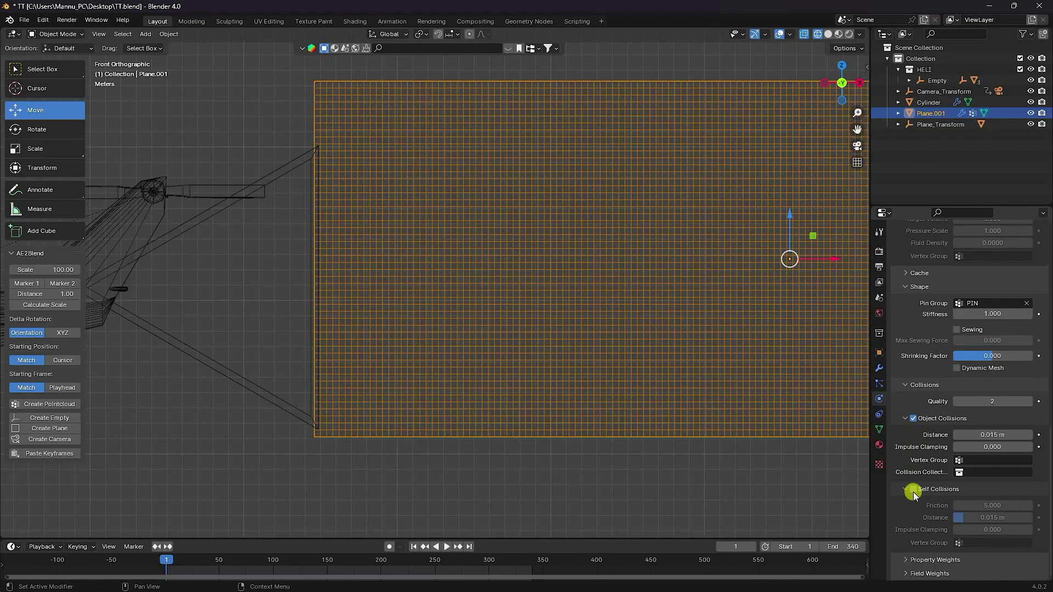
left_click(912, 489)
- Play the animation to preview the waving cloth, then stop at frame 1
scroll(407, 401, "down", 5)
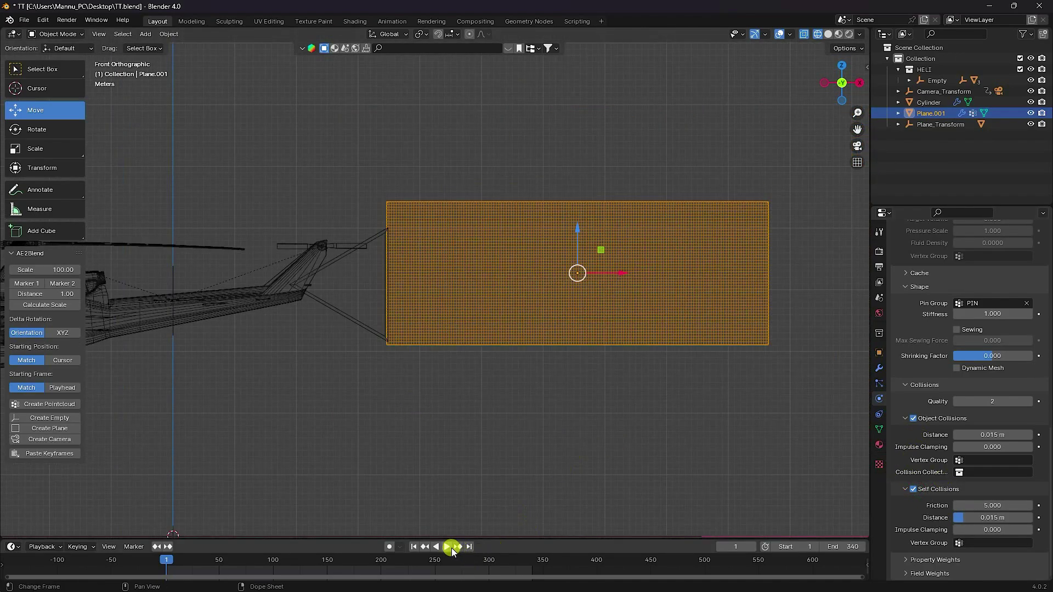
left_click(452, 547)
scroll(624, 296, "up", 1)
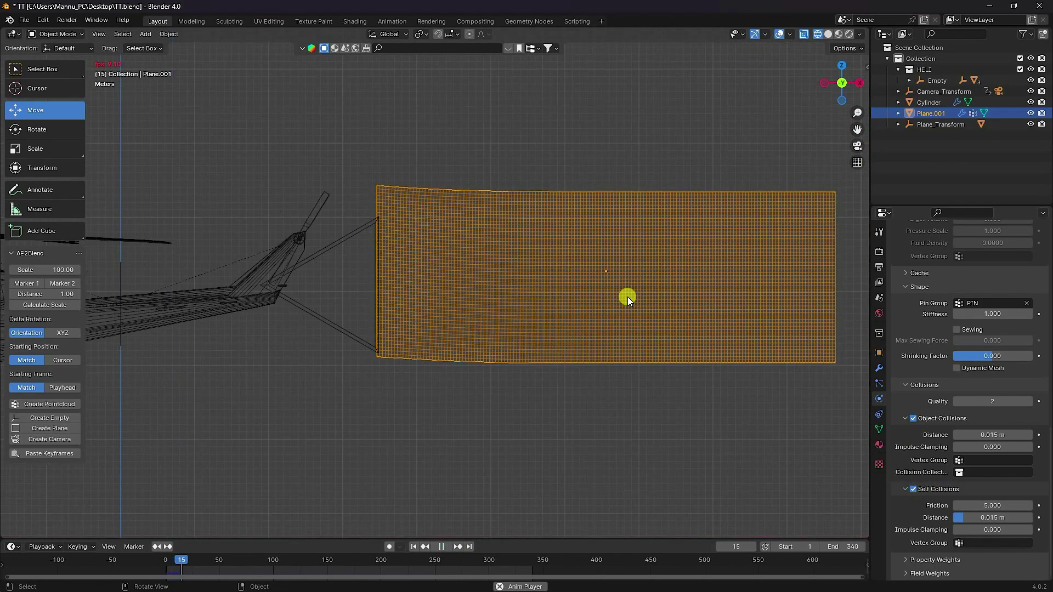
middle_click_drag(628, 314, 520, 328, "shift")
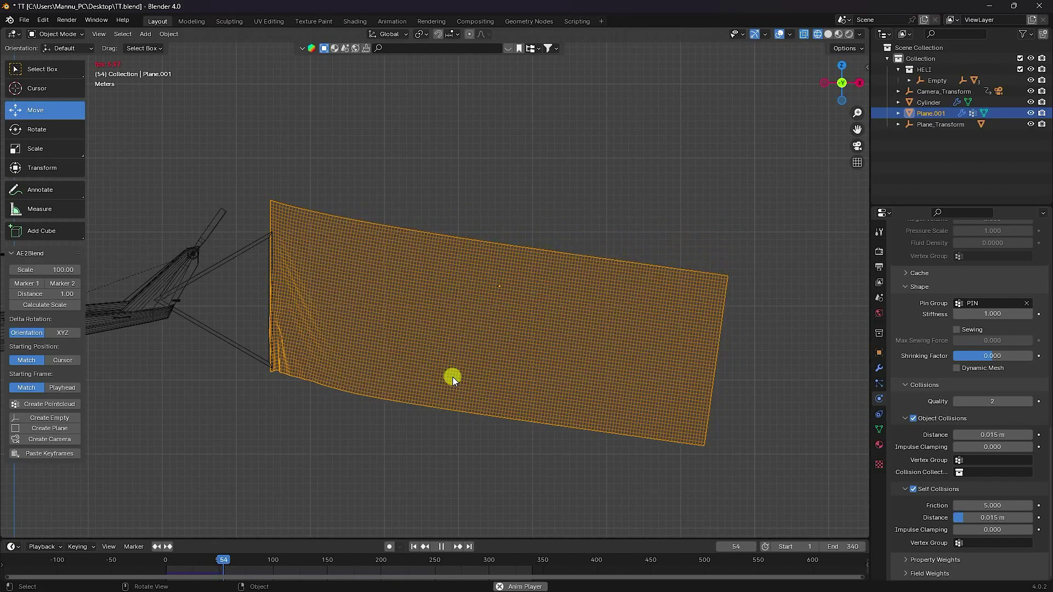
left_click(442, 546)
left_click(414, 547)
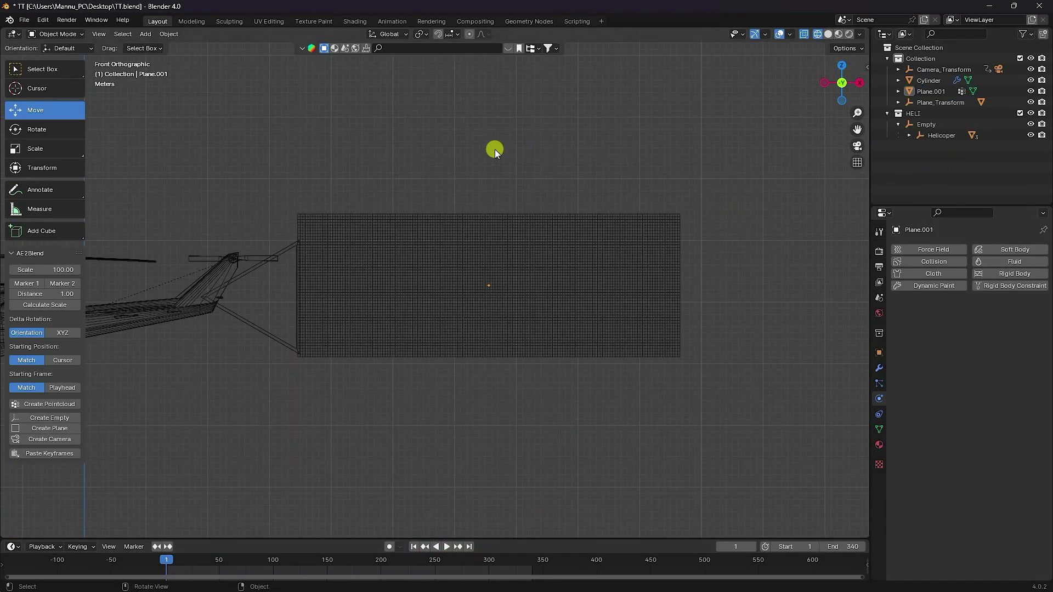
- Add a Wind force field to the HELI collection, scale it to 2.631, and place it beside the banner
left_click(916, 112)
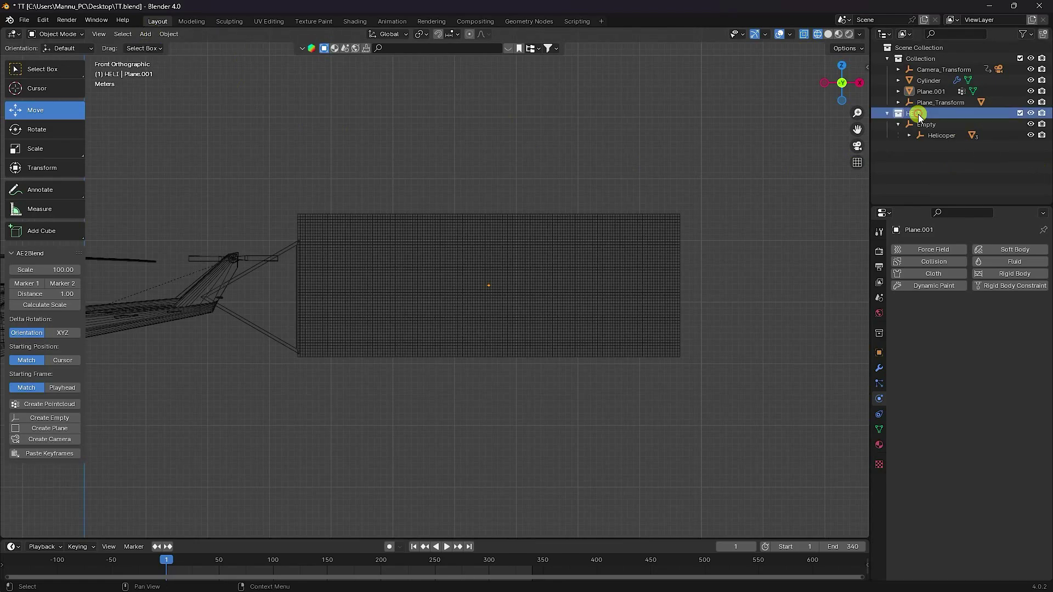
left_click(167, 34)
mouse_move(145, 33)
mouse_move(164, 234)
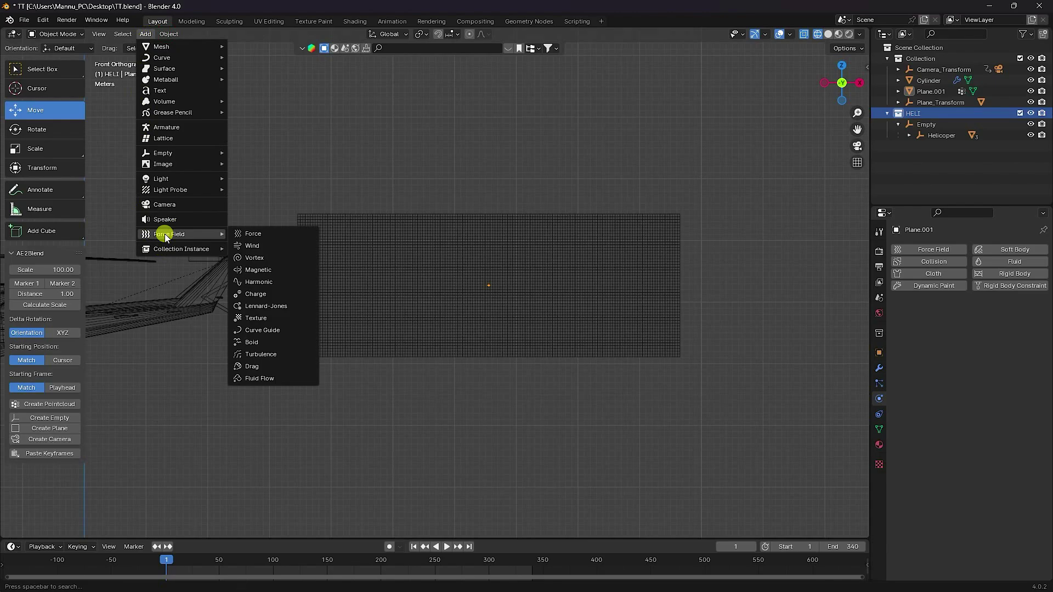
left_click(265, 246)
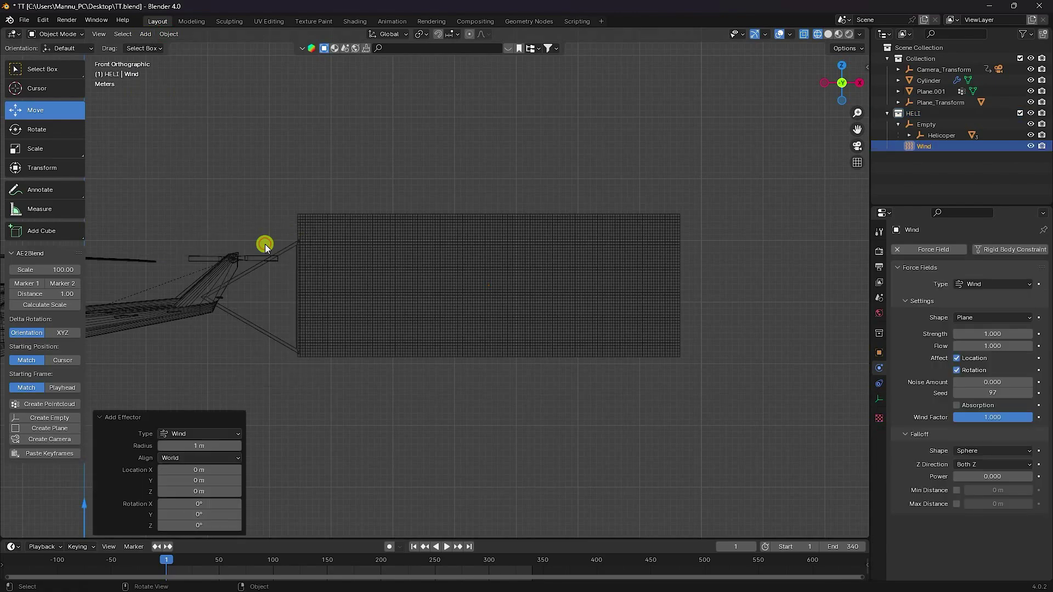
scroll(432, 278, "down", 5)
key("s")
left_click(433, 315)
key("s")
left_click(438, 333)
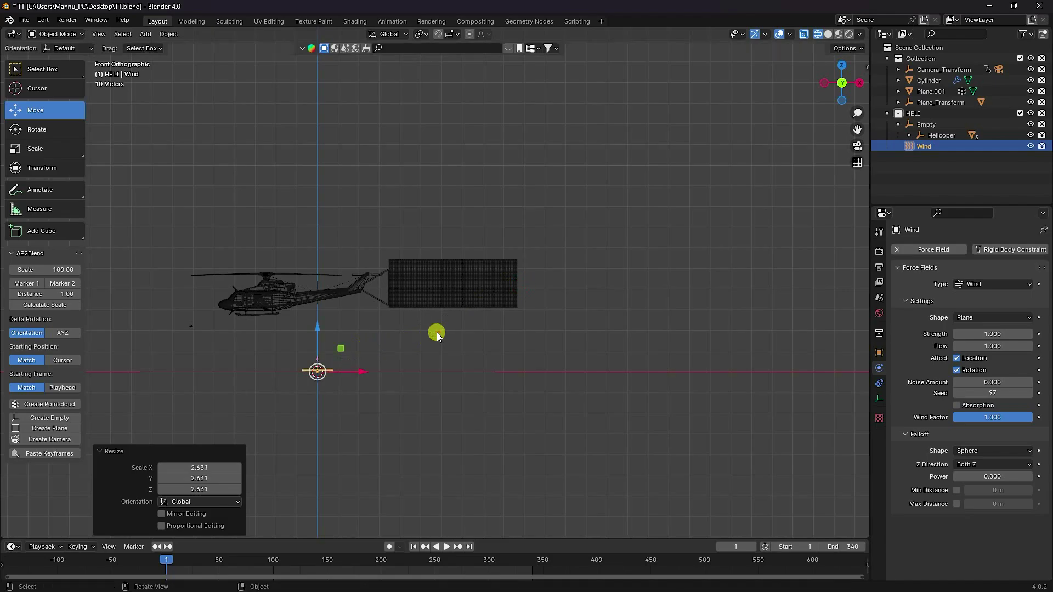
left_click_drag(337, 352, 392, 265)
scroll(392, 260, "up", 5)
scroll(378, 309, "up", 2)
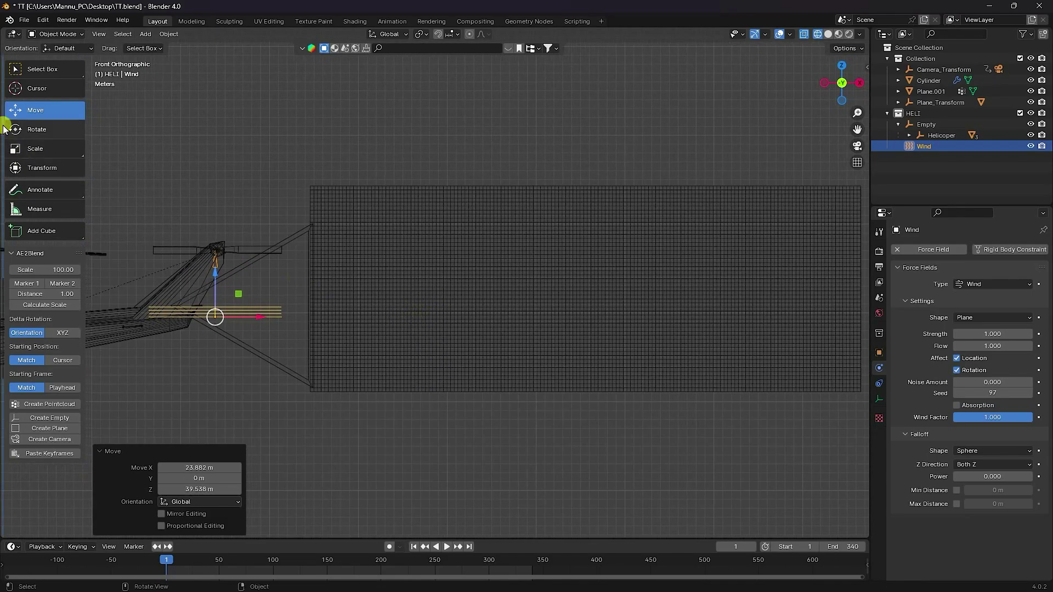
- Turn the Wind field 90° about Y
left_click(26, 126)
left_click_drag(232, 281, 234, 370)
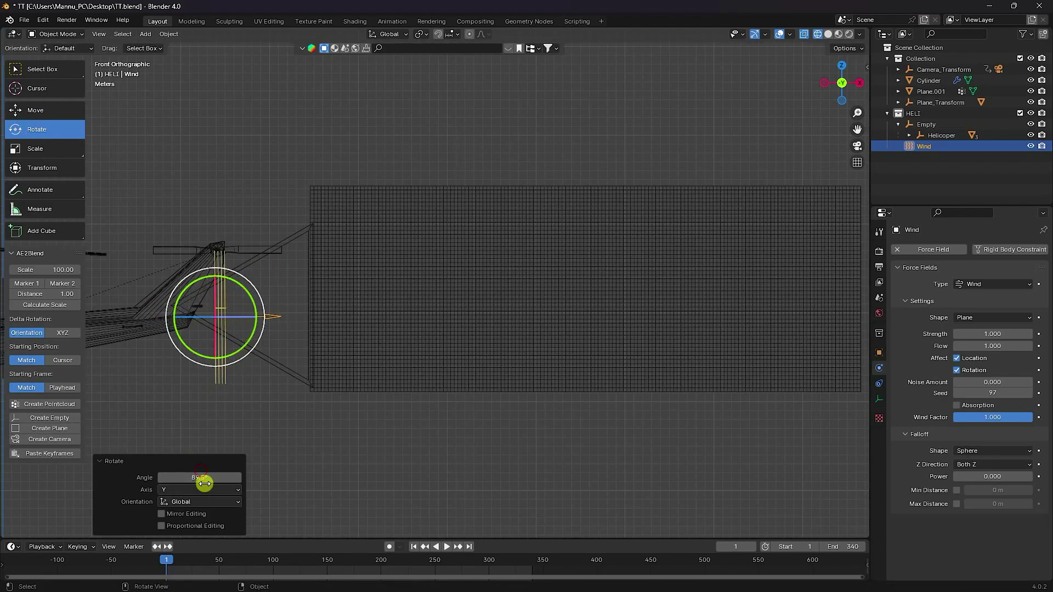
key("Return")
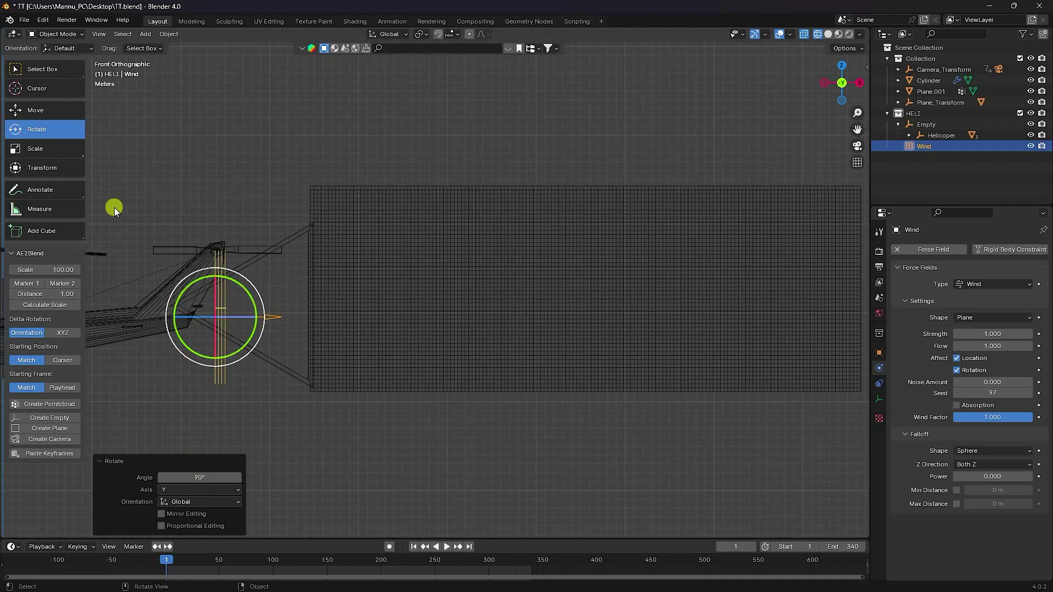
left_click(36, 105)
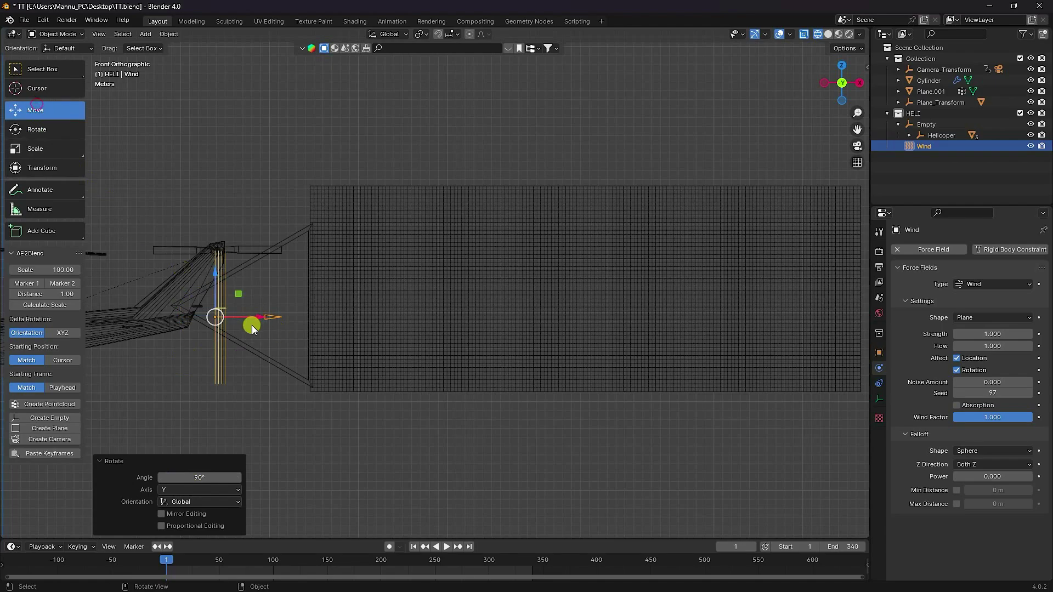
- Set the Wind Strength to 20 and Noise Amount to 5
left_click(973, 329)
type("20")
key("Return")
left_click(978, 382)
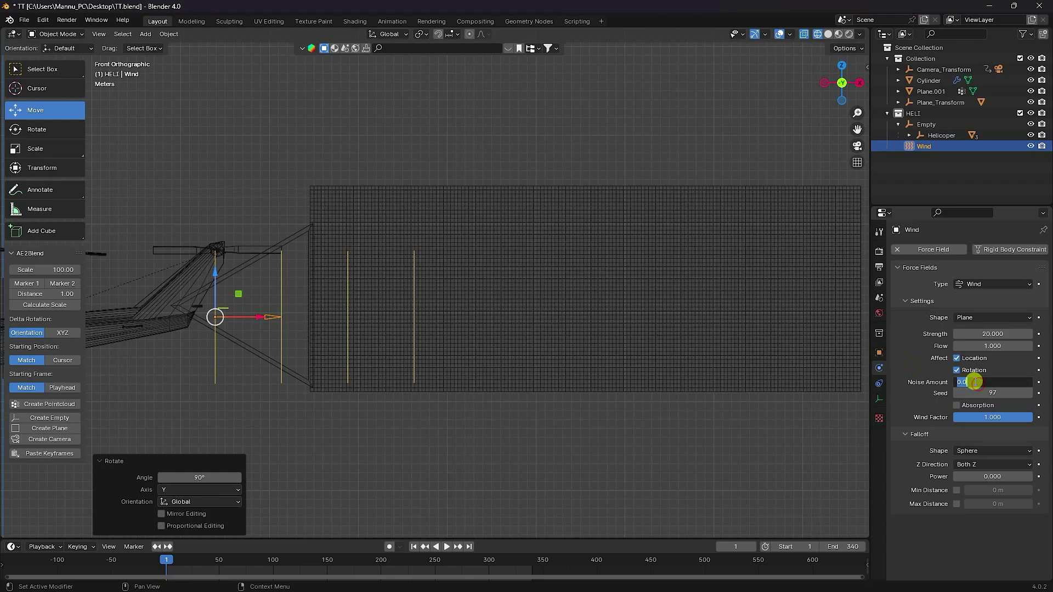
type("5")
key("Return")
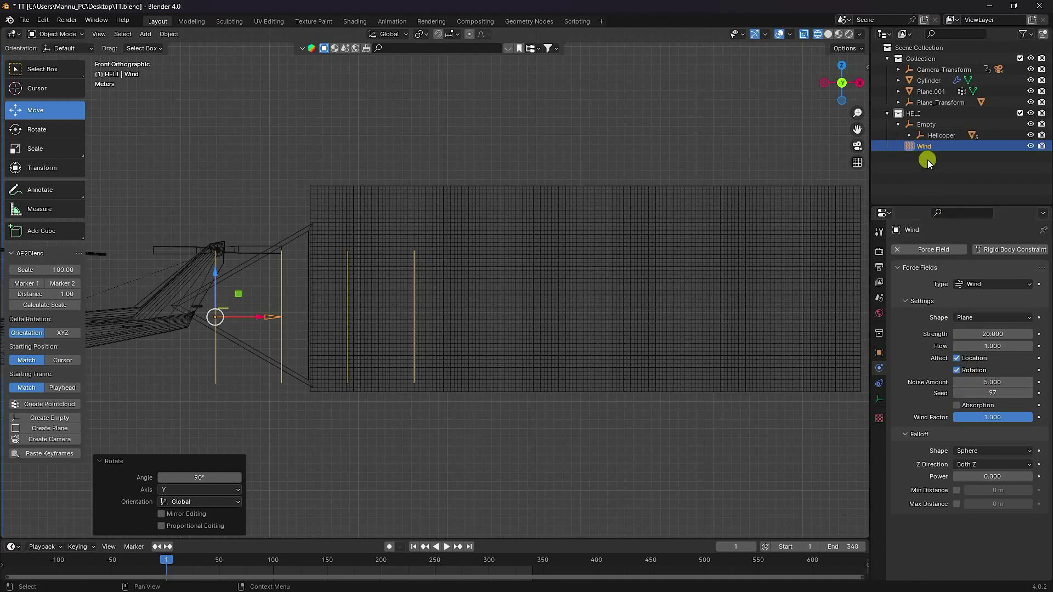
- In the Outliner, drag the Cylinder frame and banner Plane.001 under HELI, then deselect all
left_click(927, 80)
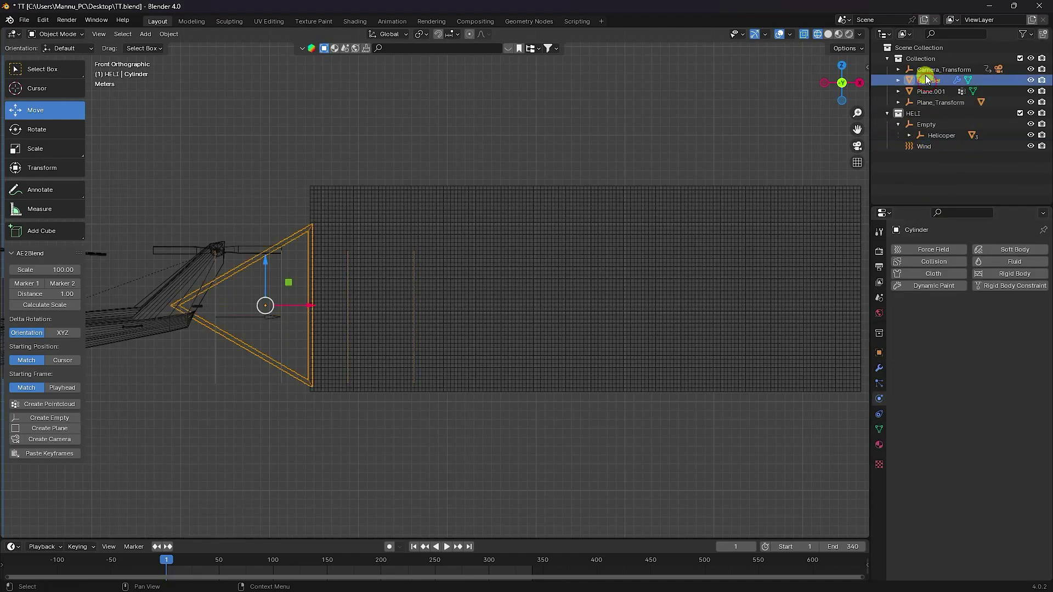
left_click_drag(924, 80, 913, 116)
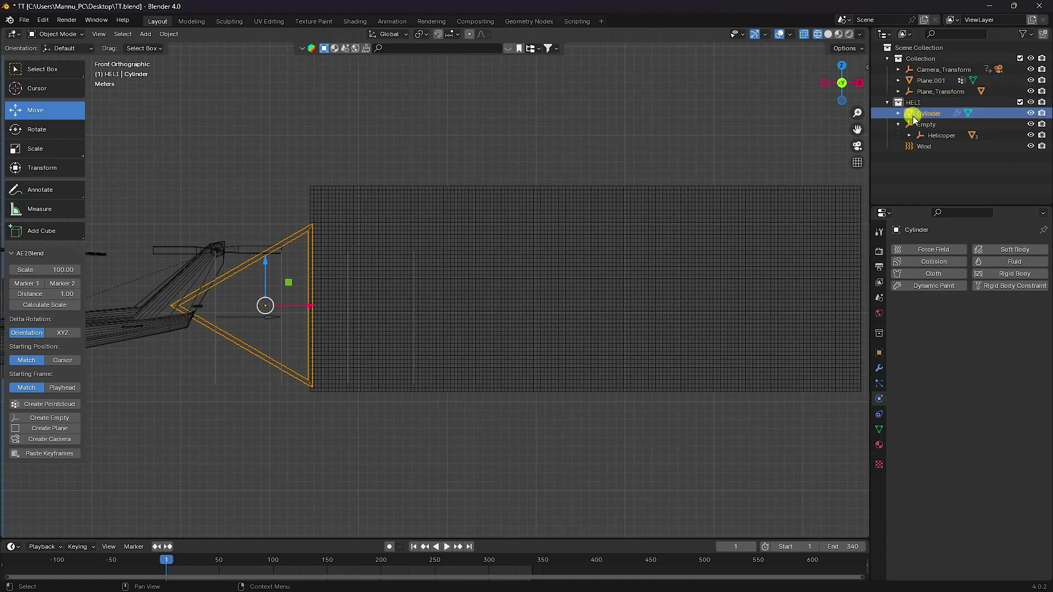
left_click(926, 79)
left_click_drag(922, 80, 924, 102)
left_click(925, 175)
scroll(505, 341, "down", 5)
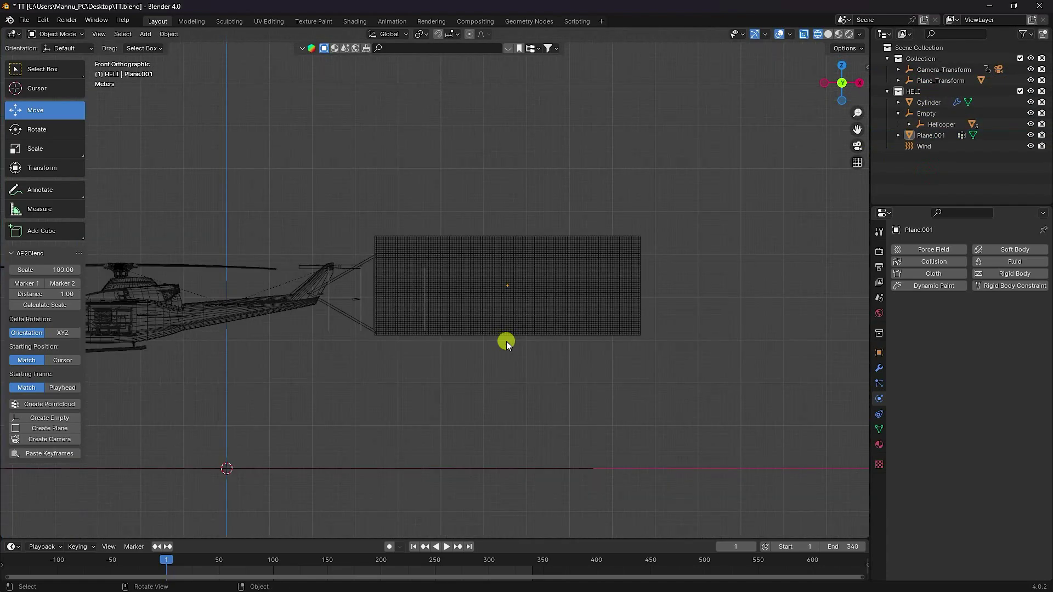
scroll(428, 316, "up", 4)
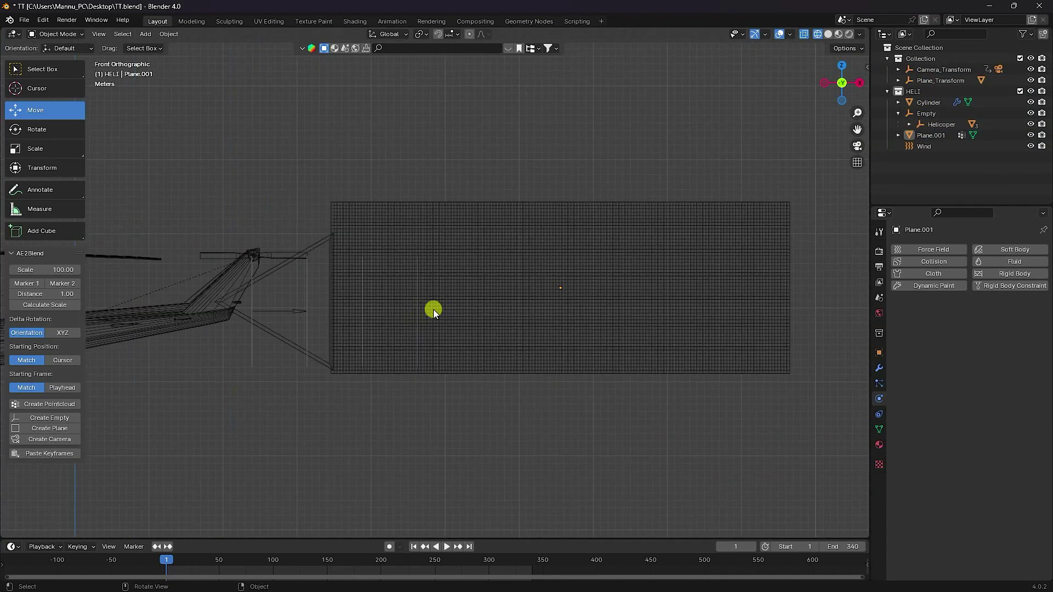
- Add a Turbulence force field and scale it up by 3
left_click(145, 34)
mouse_move(166, 233)
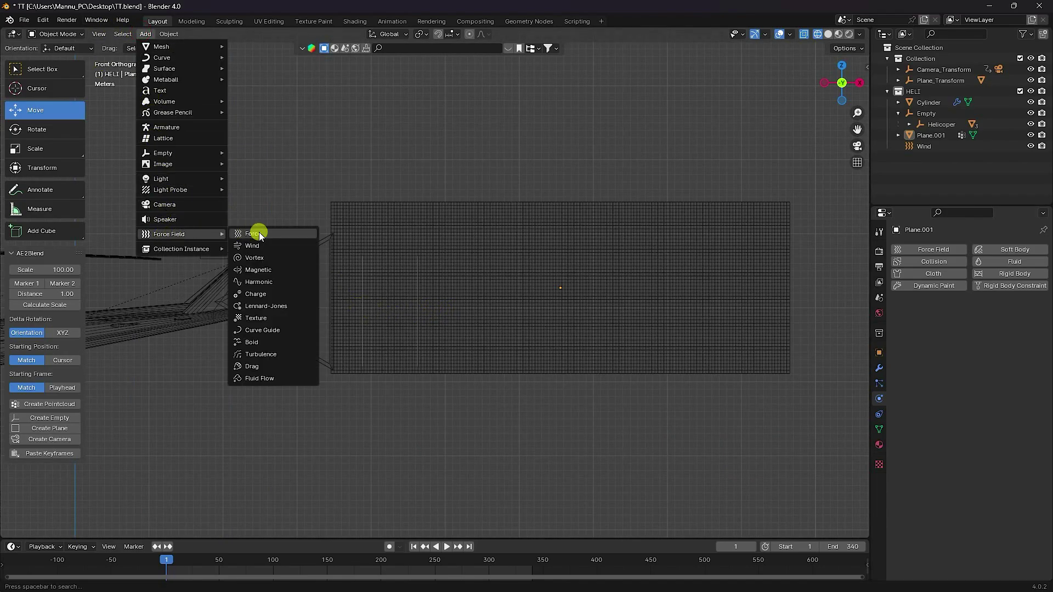
left_click(268, 349)
scroll(342, 356, "down", 5)
key("s")
left_click(496, 294)
left_click(451, 335)
- Place the Turbulence field over the banner and set its Strength to 10
key("g")
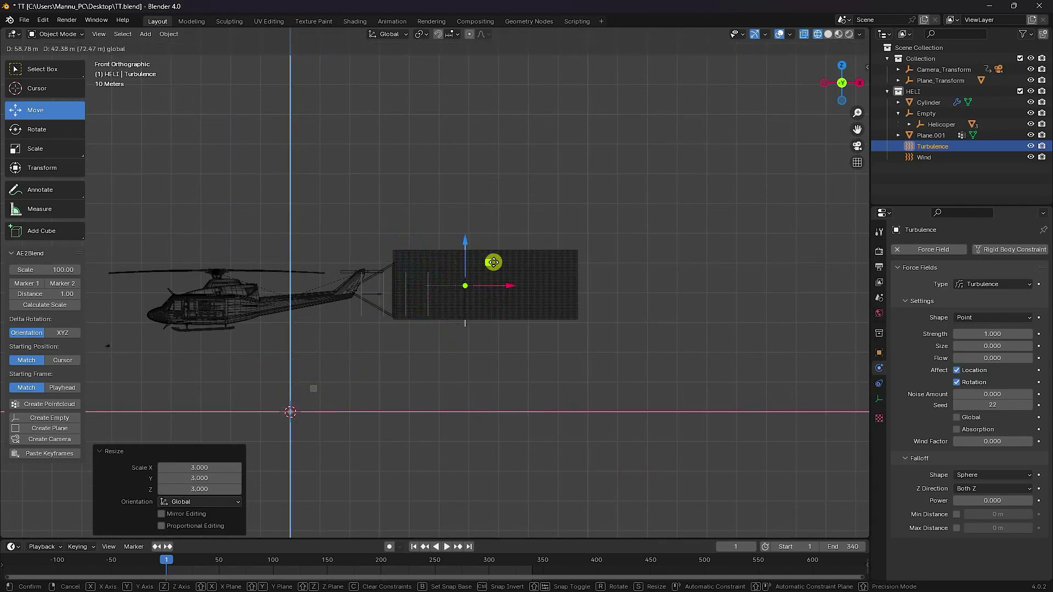
left_click(477, 262)
key("KP_Decimal")
left_click(1006, 335)
type("10")
key("Return")
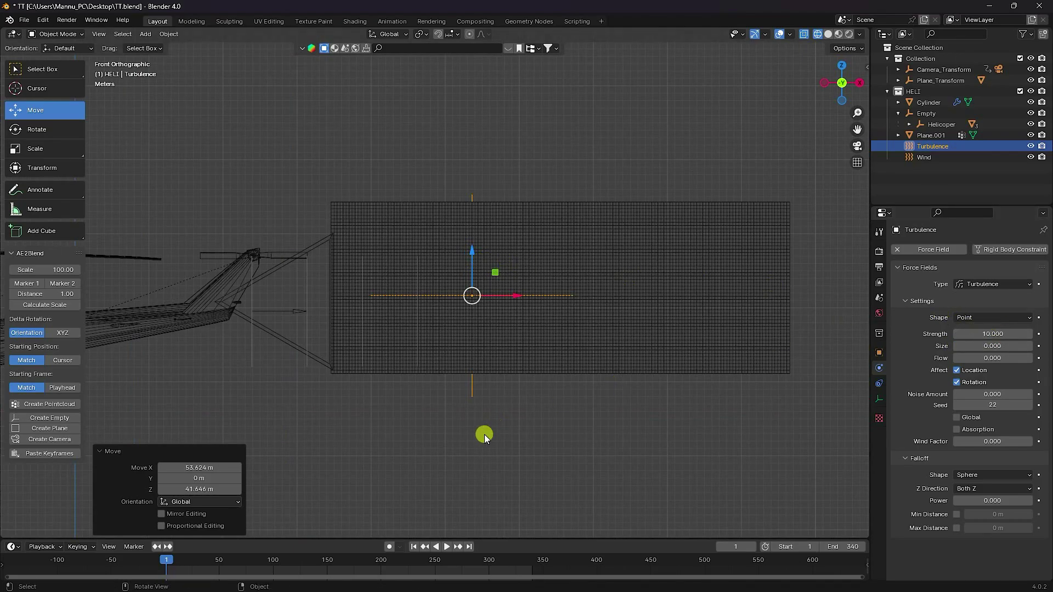
- Select all HELI collection objects, trial an X rotation, undo it, and deselect
left_click(907, 92)
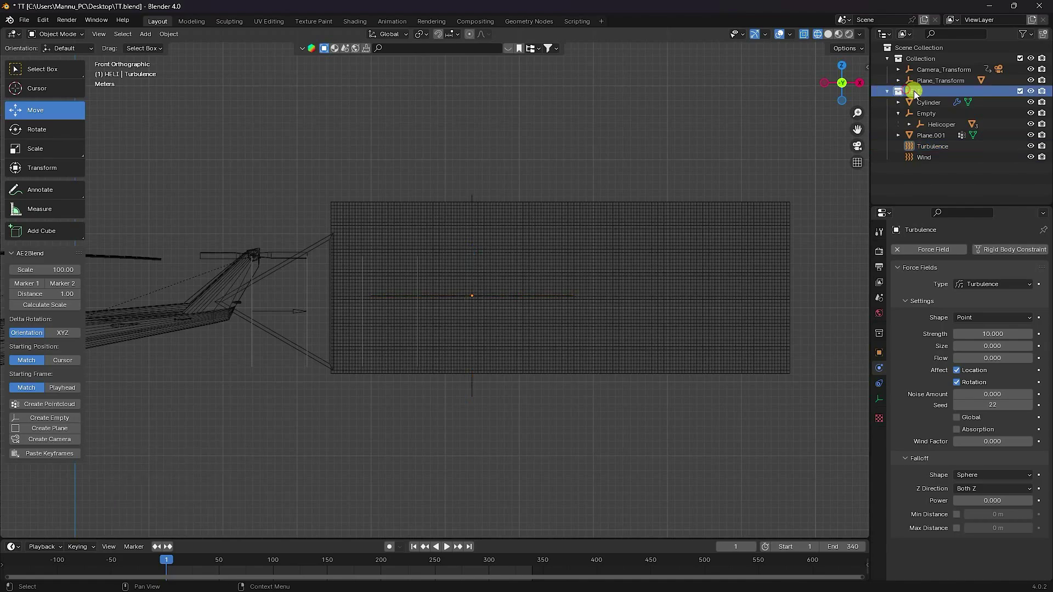
right_click(913, 91)
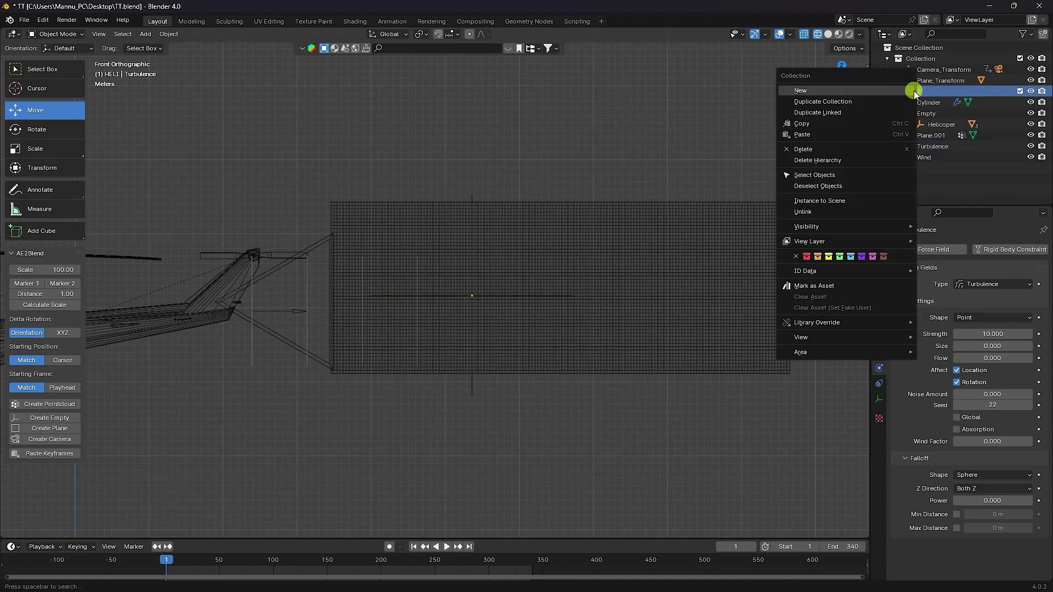
left_click(831, 176)
key("KP_Decimal")
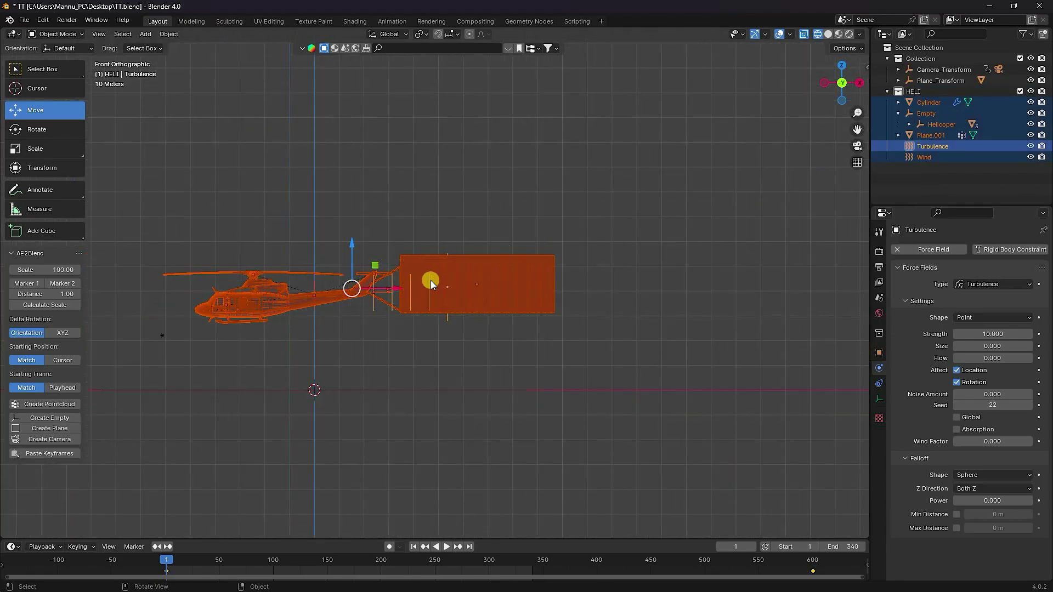
left_click(879, 352)
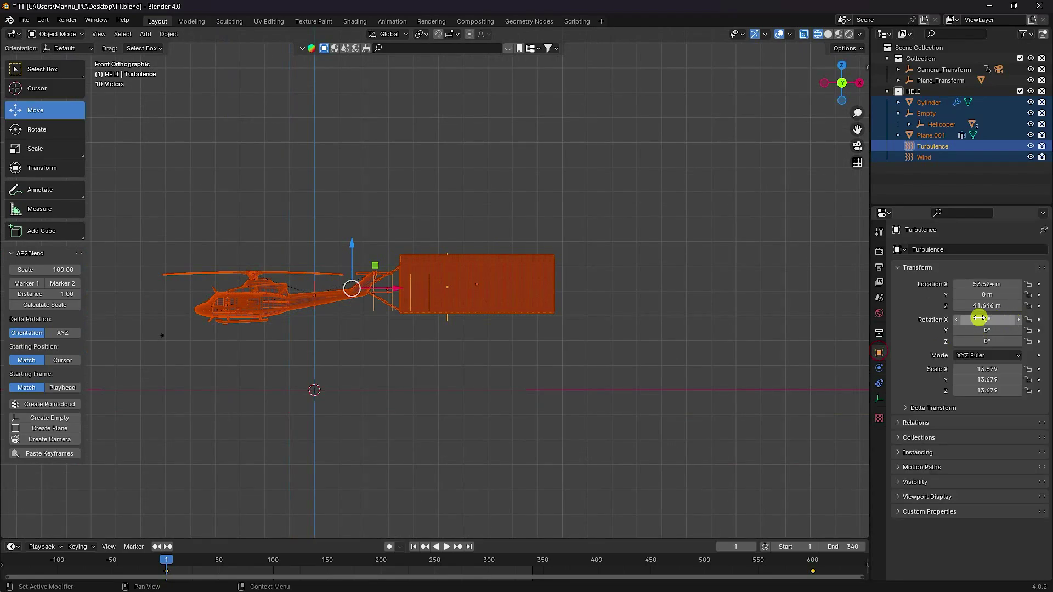
left_click_drag(979, 318, 230, 317)
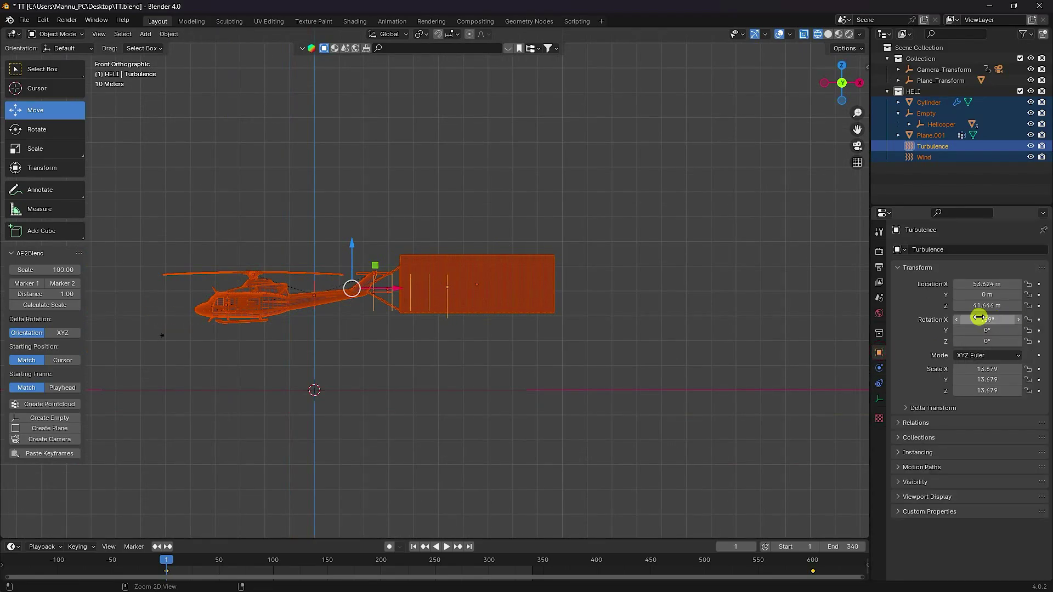
key("ctrl+z")
left_click(935, 183)
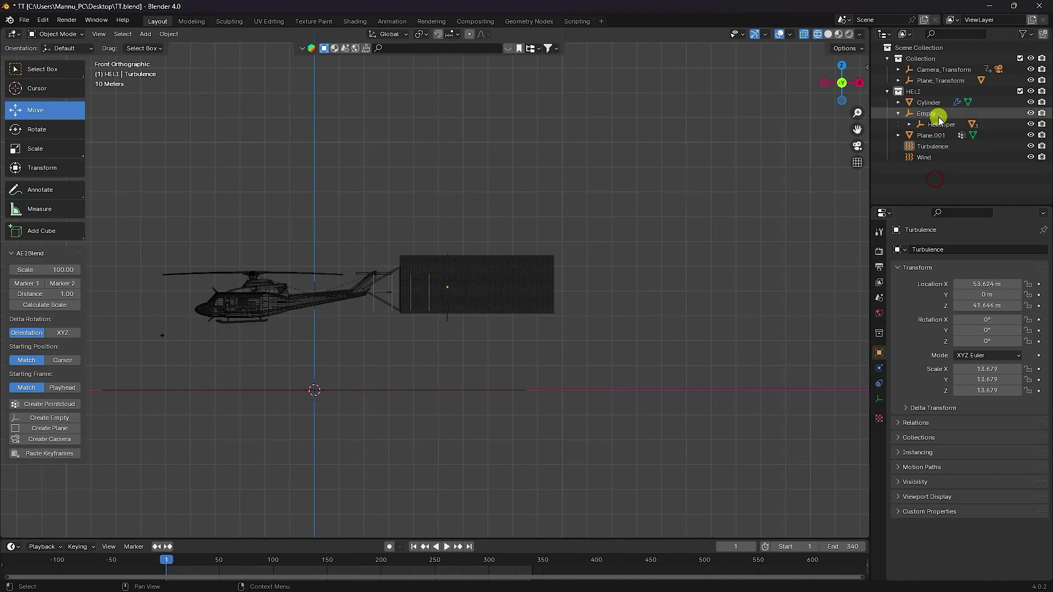
- Parent Cylinder, Plane.001, Turbulence and Wind to the Empty, then select the Empty
scroll(709, 189, "up", 3)
left_click(932, 102)
left_click_drag(932, 103, 930, 114)
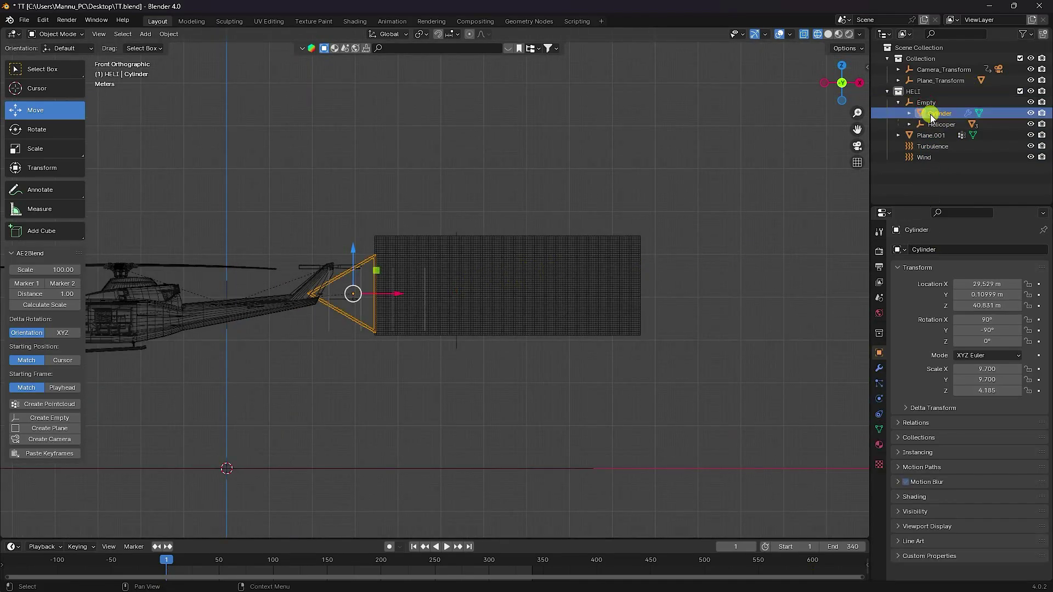
left_click(930, 135)
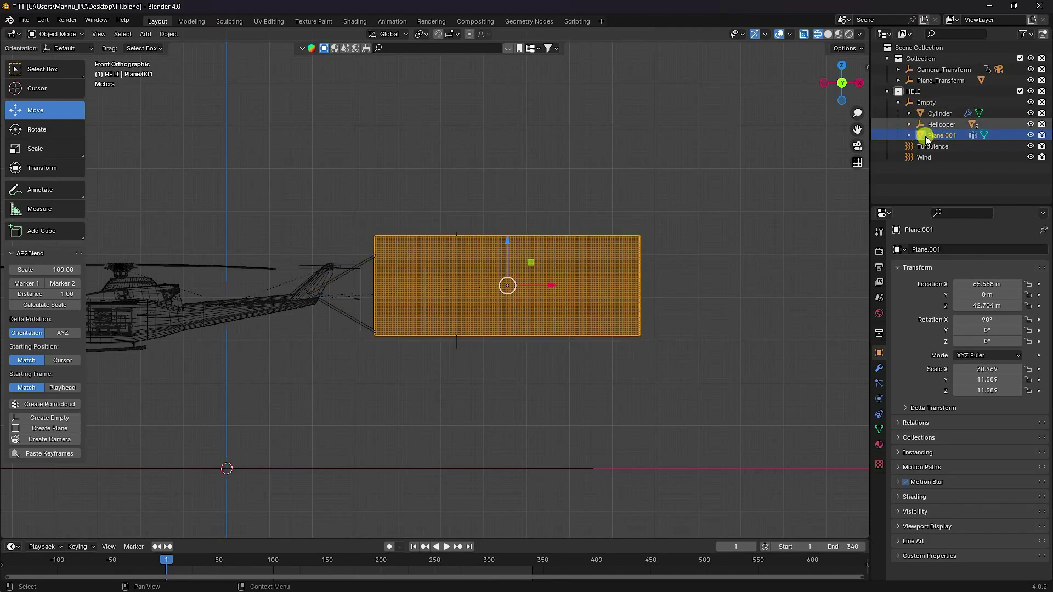
left_click(923, 147)
left_click(924, 156, "shift")
left_click_drag(931, 146, 927, 105)
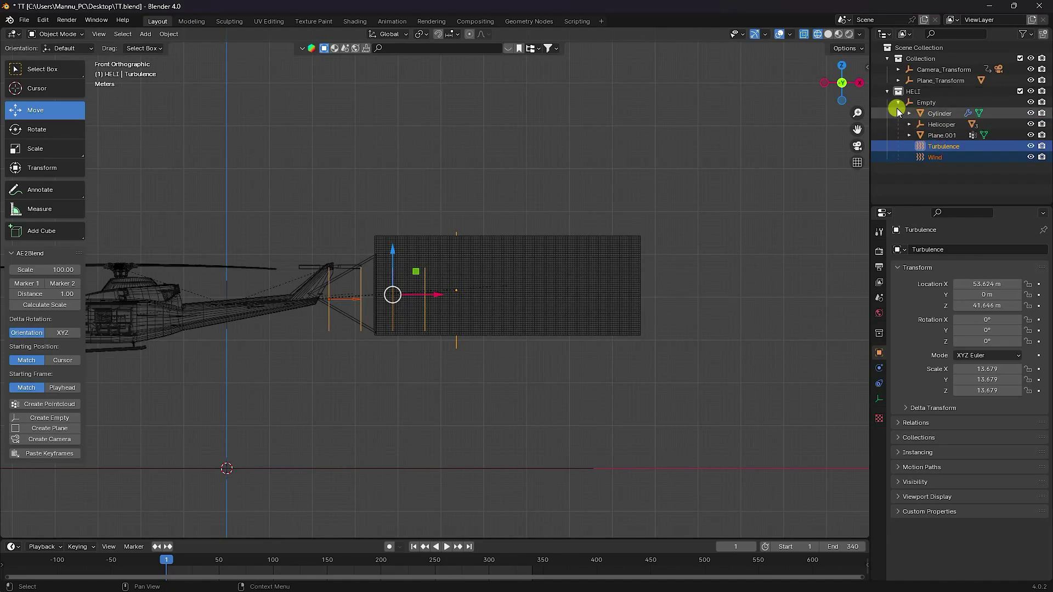
left_click(927, 103)
left_click(897, 102)
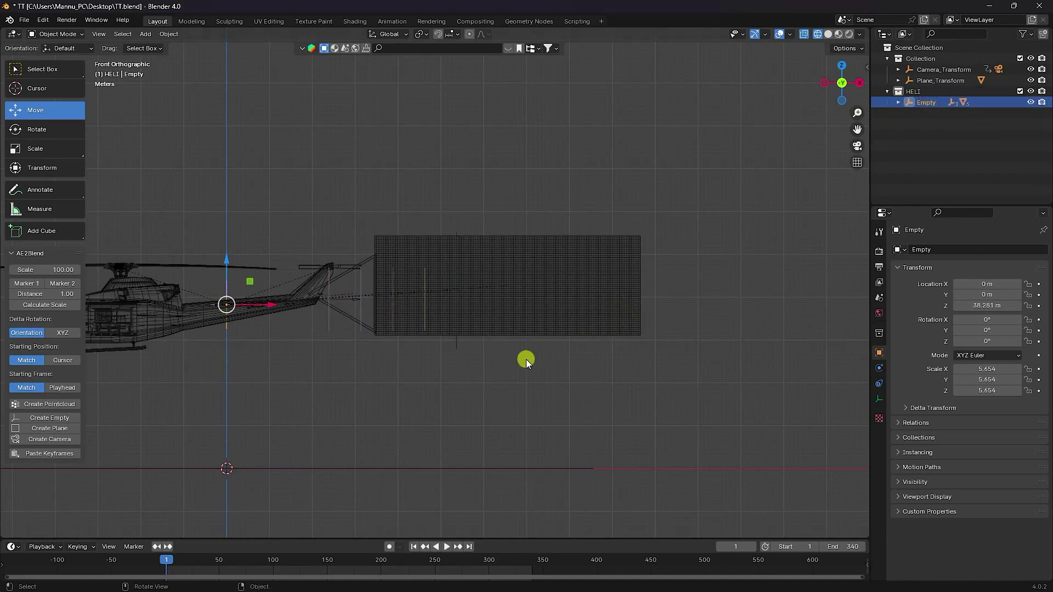
- Slide the helicopter rig along X with the whole helicopter in view
scroll(527, 357, "down", 2)
middle_click_drag(334, 363, 505, 387, "shift")
left_click_drag(492, 311, 422, 356)
middle_click_drag(422, 356, 532, 318)
left_click_drag(476, 298, 564, 305)
- Save the project as TT.blend
key("ctrl+s")
left_click(495, 323)
left_click(415, 546)
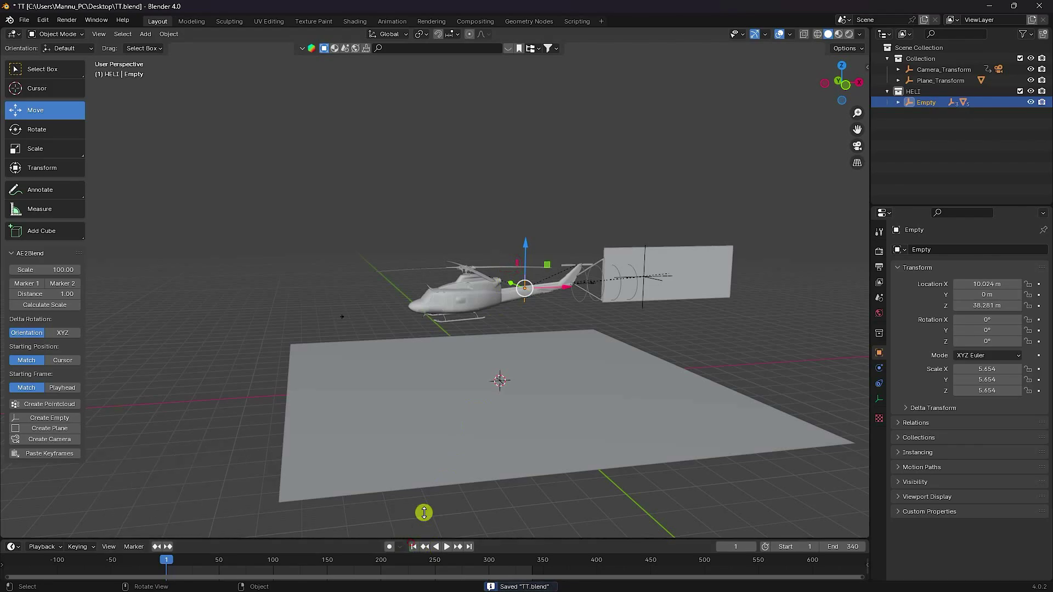
- In camera view, rotate the Empty rig -130.5° about Z
key("KP_0")
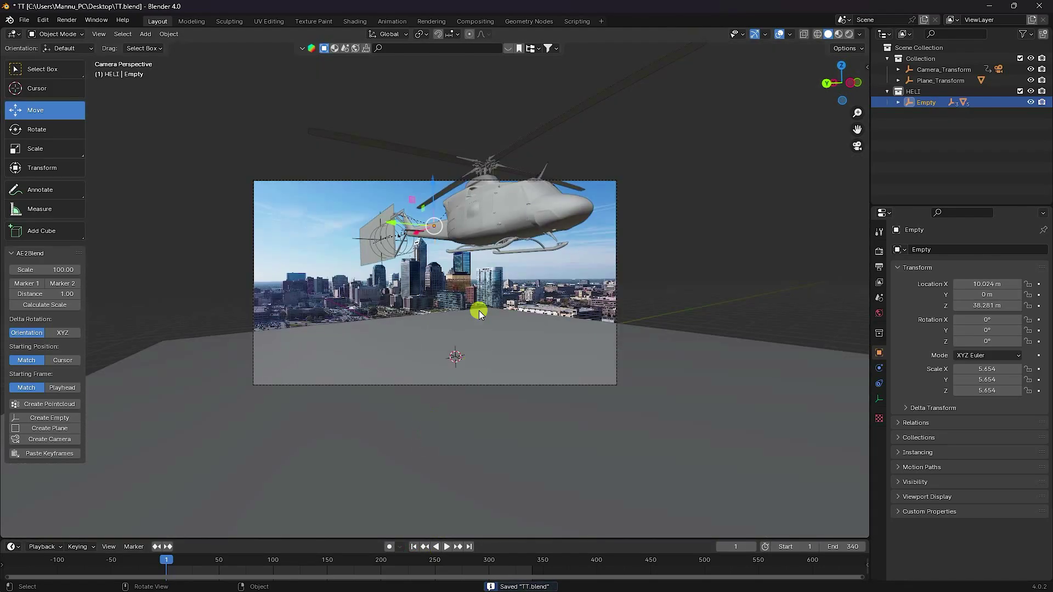
left_click(933, 103)
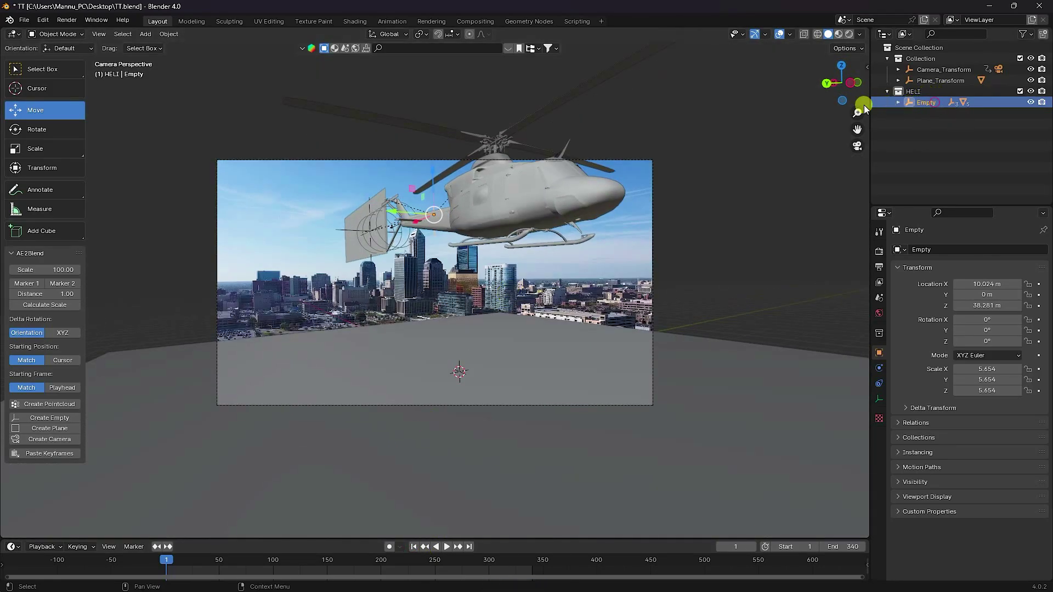
left_click(39, 129)
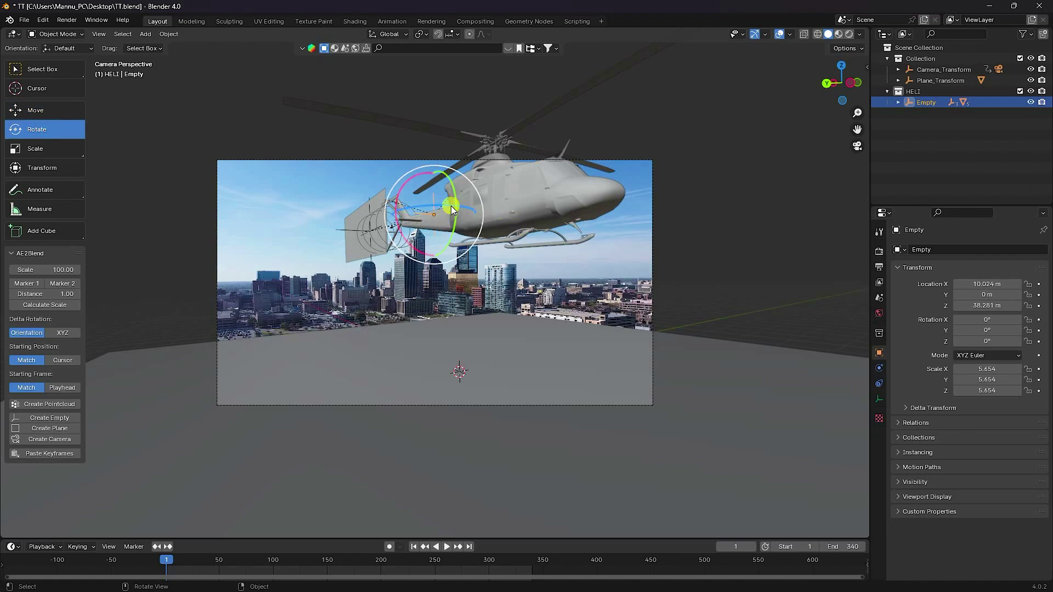
left_click_drag(448, 205, 415, 242)
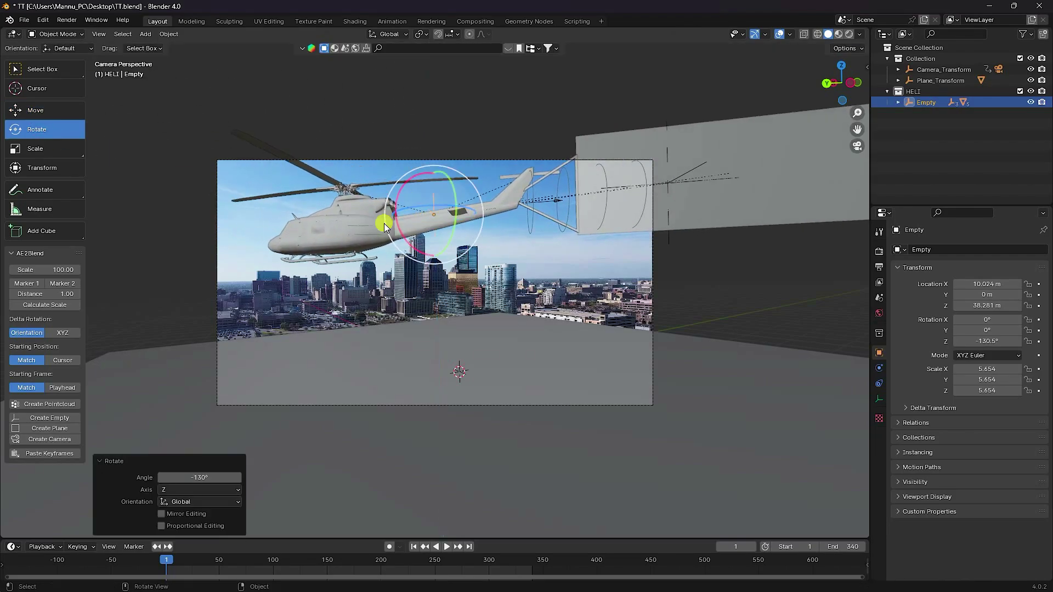
left_click(36, 111)
left_click(392, 36)
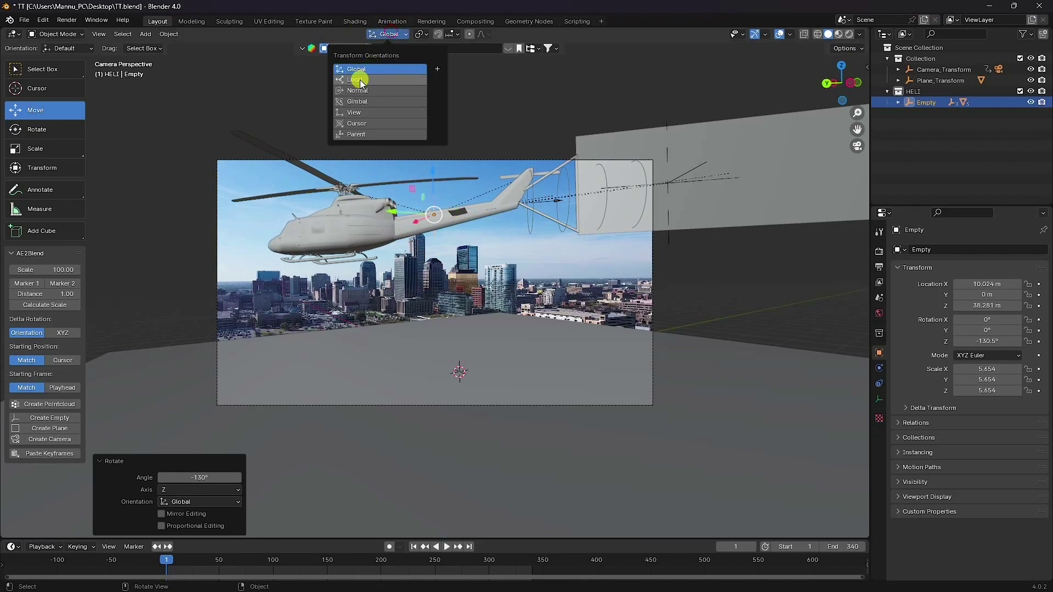
- With Local axes, position the rig along X and Z and keyframe its location at frame 1
left_click(359, 80)
left_click_drag(473, 209, 225, 236)
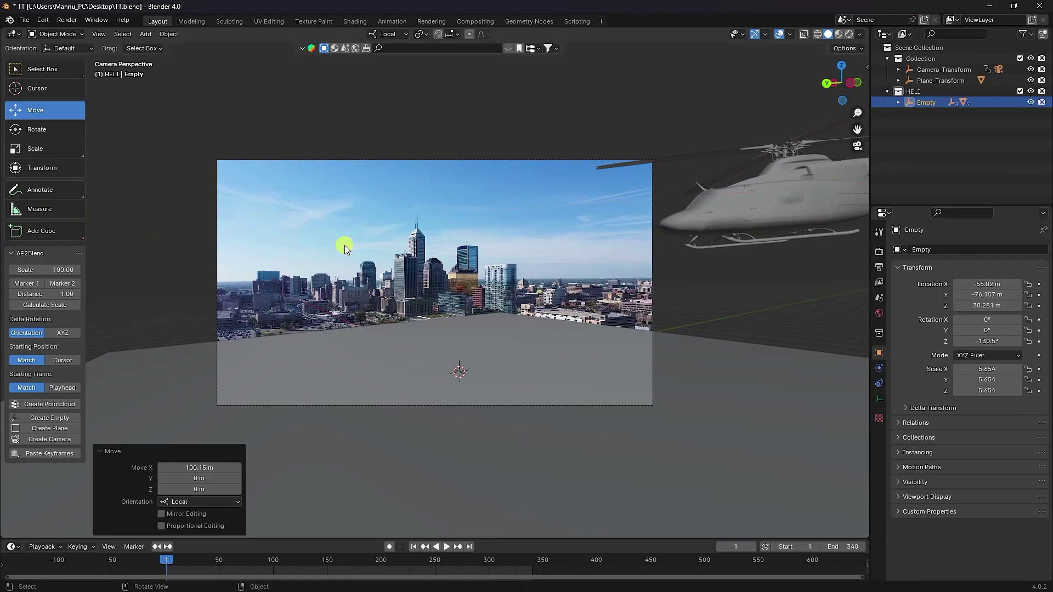
scroll(523, 262, "down", 2)
left_click_drag(783, 165, 765, 134)
left_click_drag(740, 184, 517, 249)
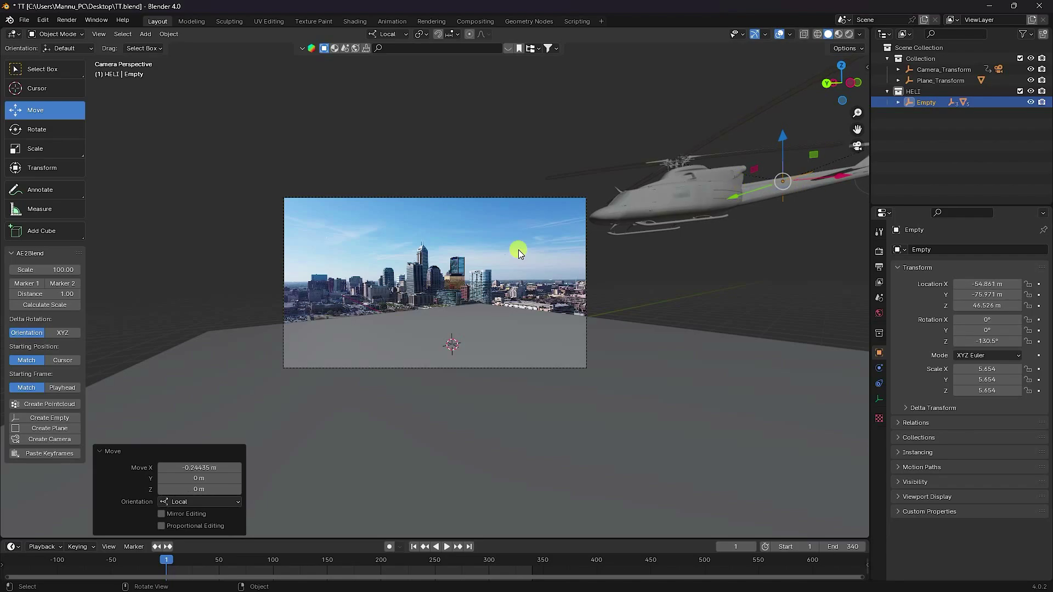
key("i")
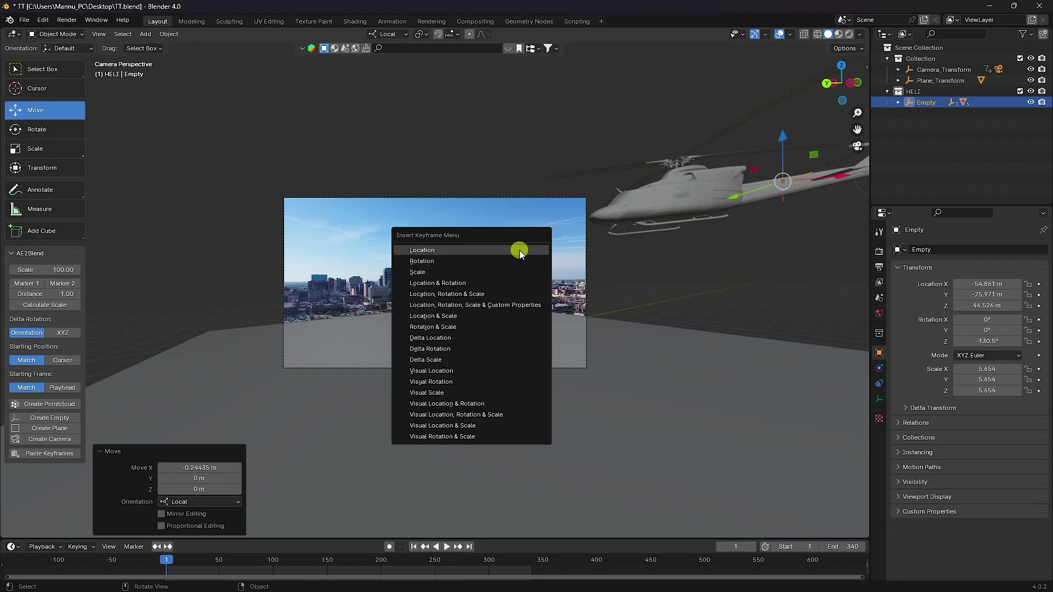
left_click(519, 250)
- At frame 340, move the rig far along its local X, then return to frame 1
left_click(530, 568)
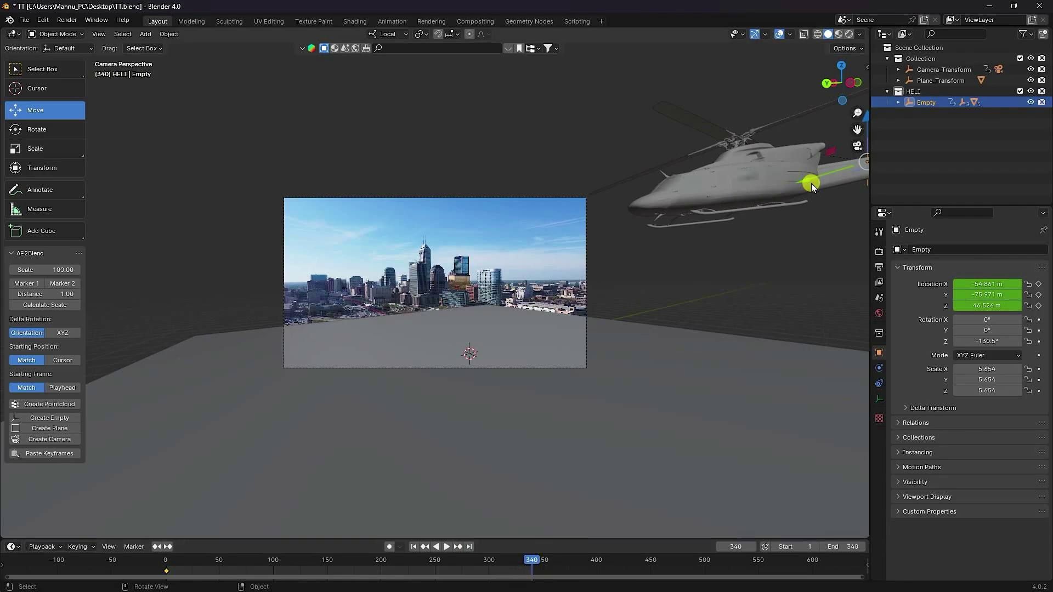
scroll(736, 195, "down", 3)
left_click_drag(745, 204, 303, 257)
scroll(396, 210, "up", 3)
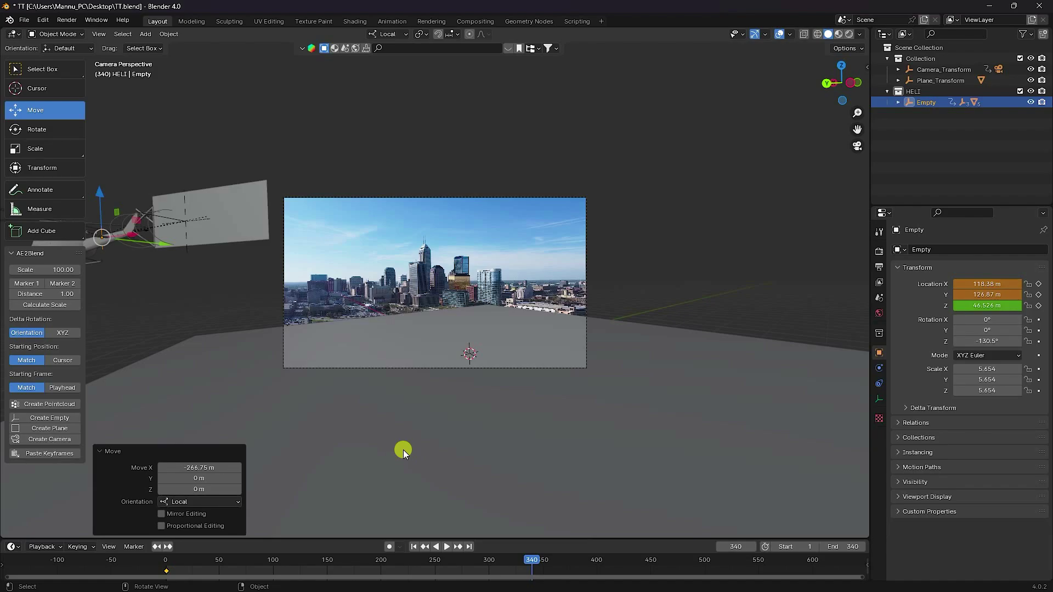
key("i")
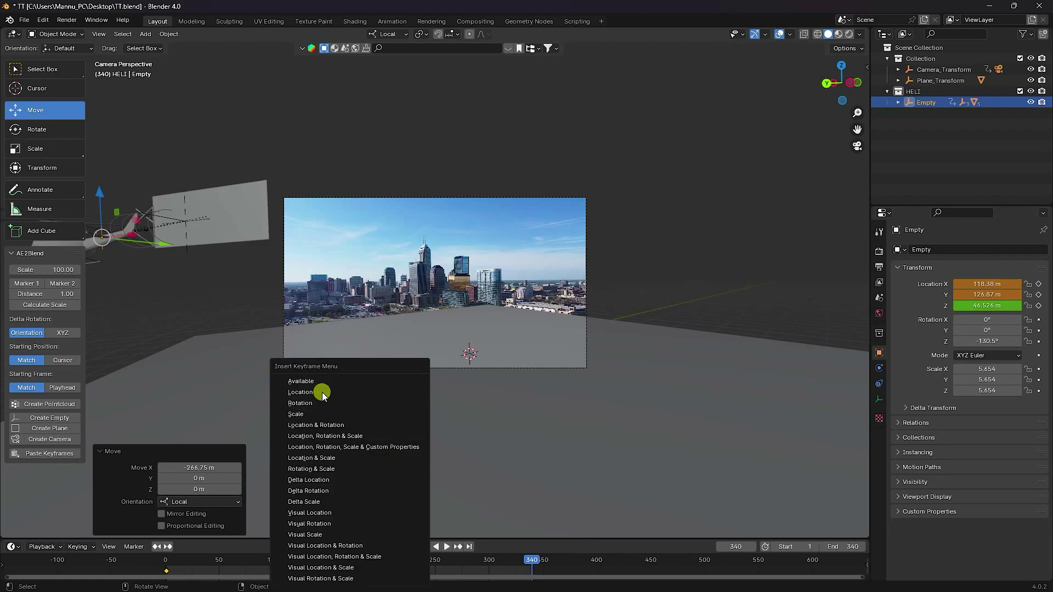
left_click(415, 548)
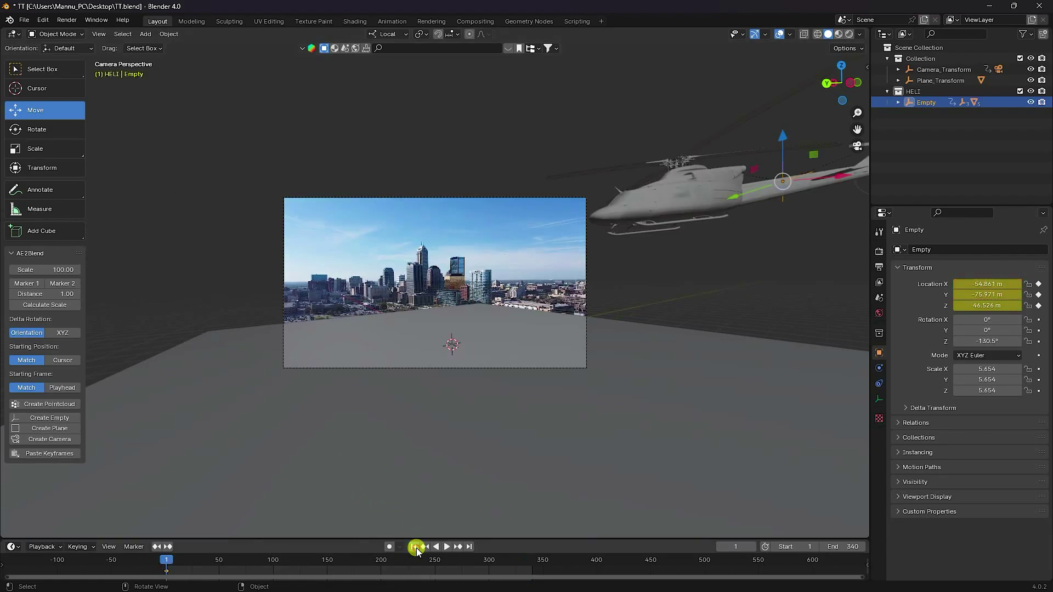
- Shift the rig along Y, lower it about 2.6 m, and keyframe its frame 1 start location
middle_click_drag(738, 302, 541, 313)
scroll(541, 314, "down", 4)
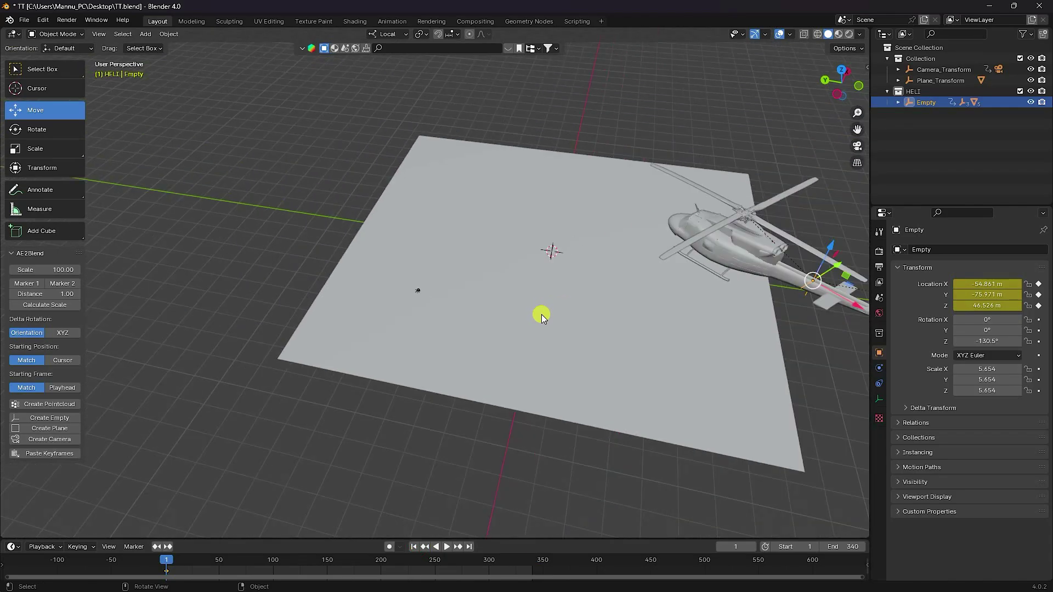
middle_click_drag(597, 295, 416, 399)
left_click_drag(402, 376, 554, 327)
key("KP_0")
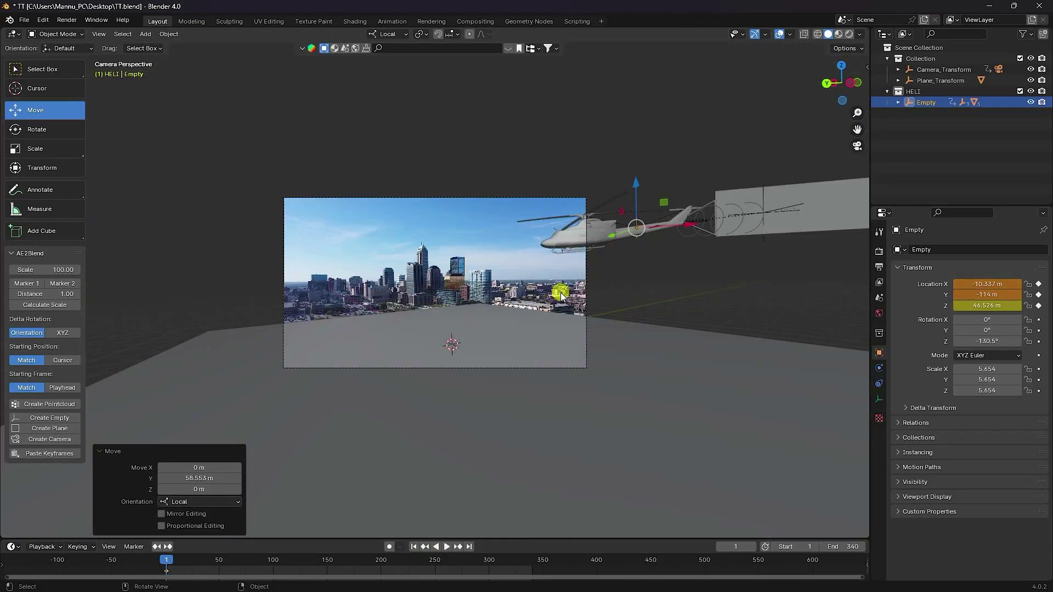
scroll(574, 251, "up", 2)
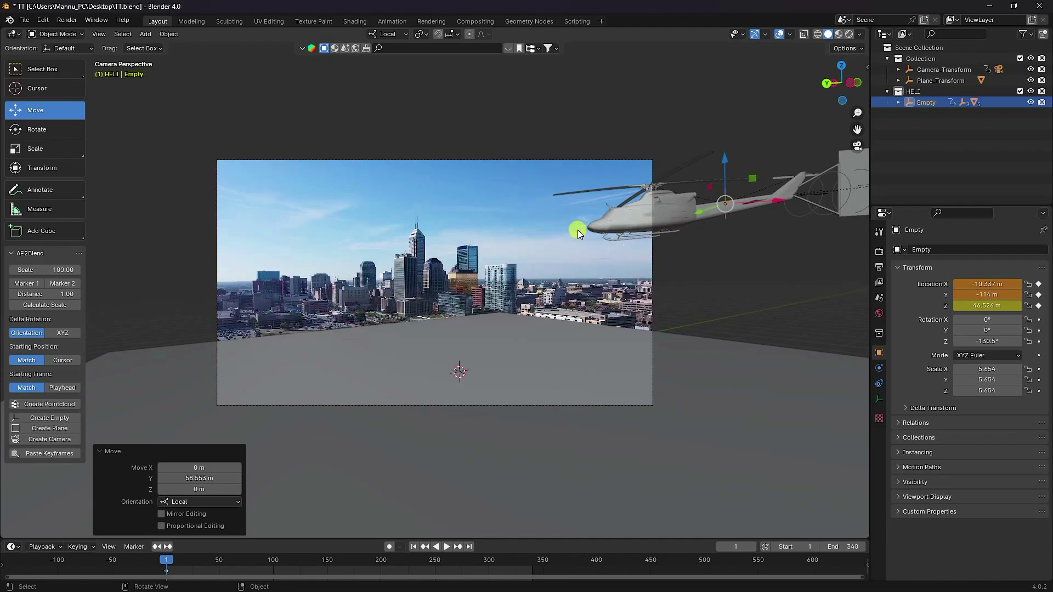
left_click_drag(728, 169, 723, 178)
key("i")
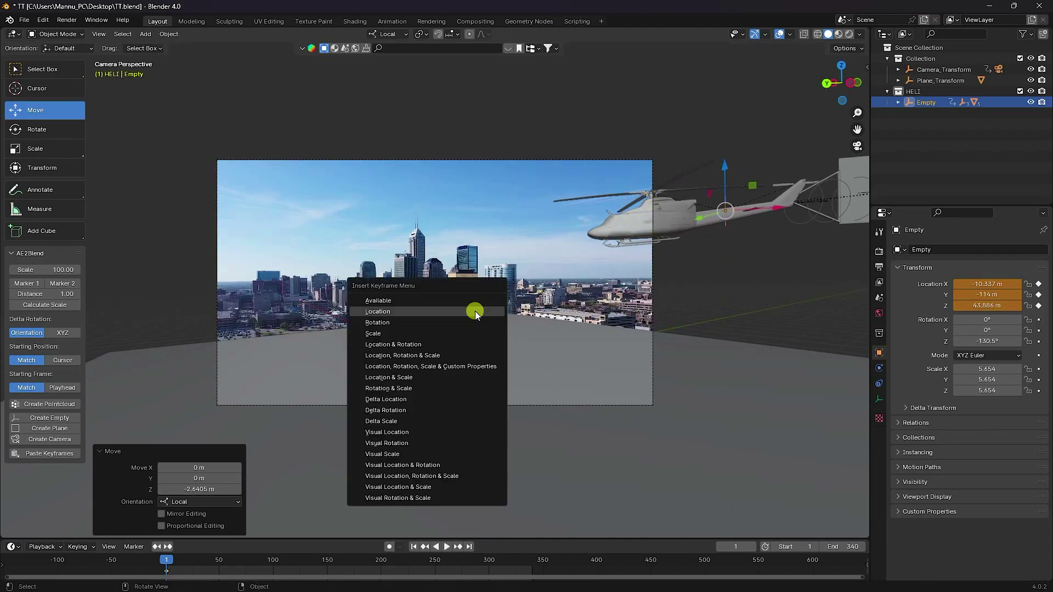
left_click(475, 311)
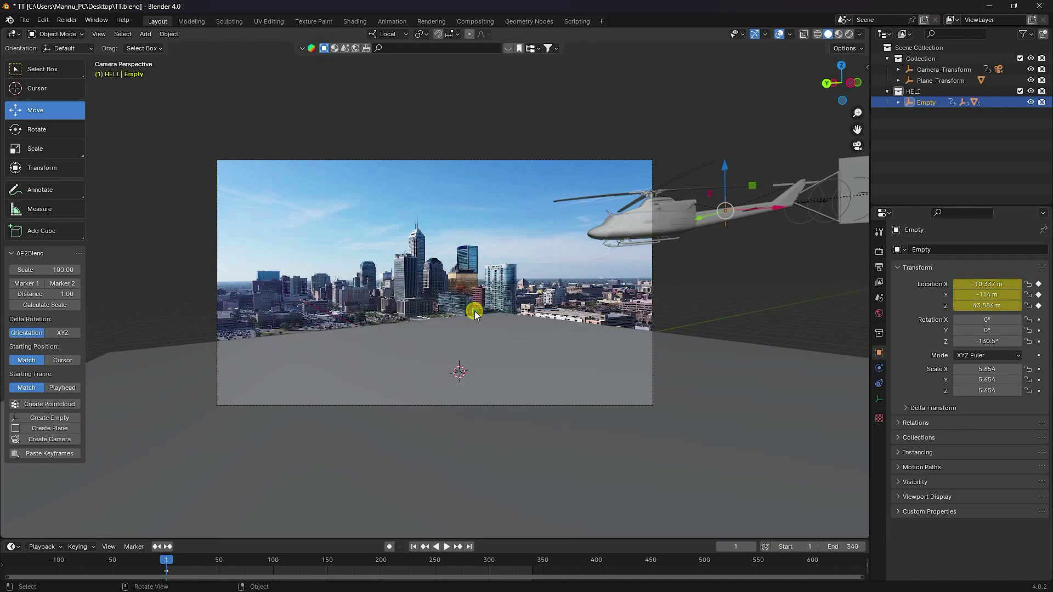
- At frame 340, slide the helicopter far left and keyframe its end location
left_click(469, 547)
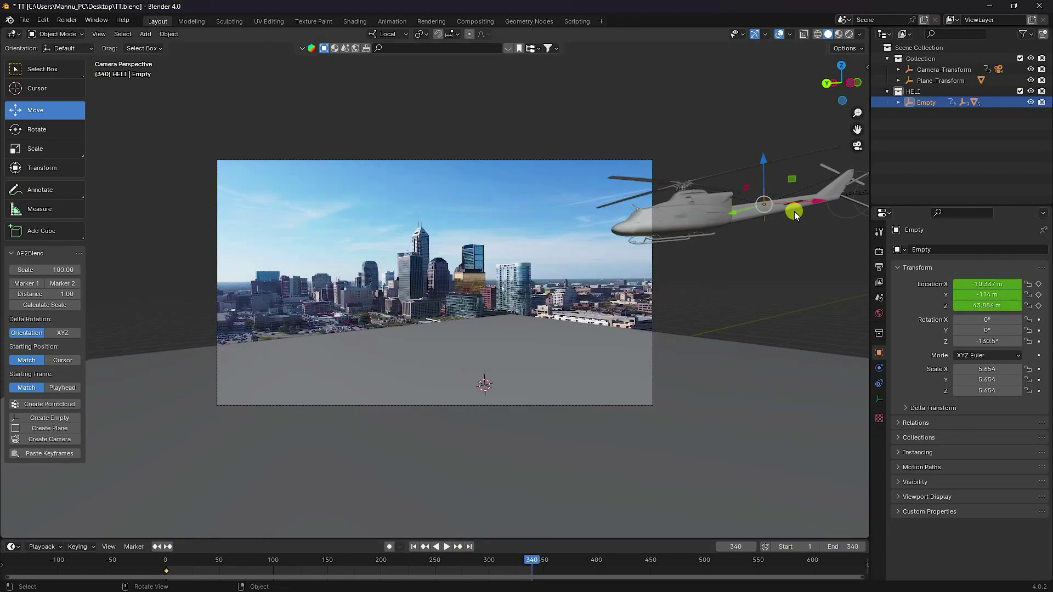
left_click_drag(814, 206, 153, 241)
key("i")
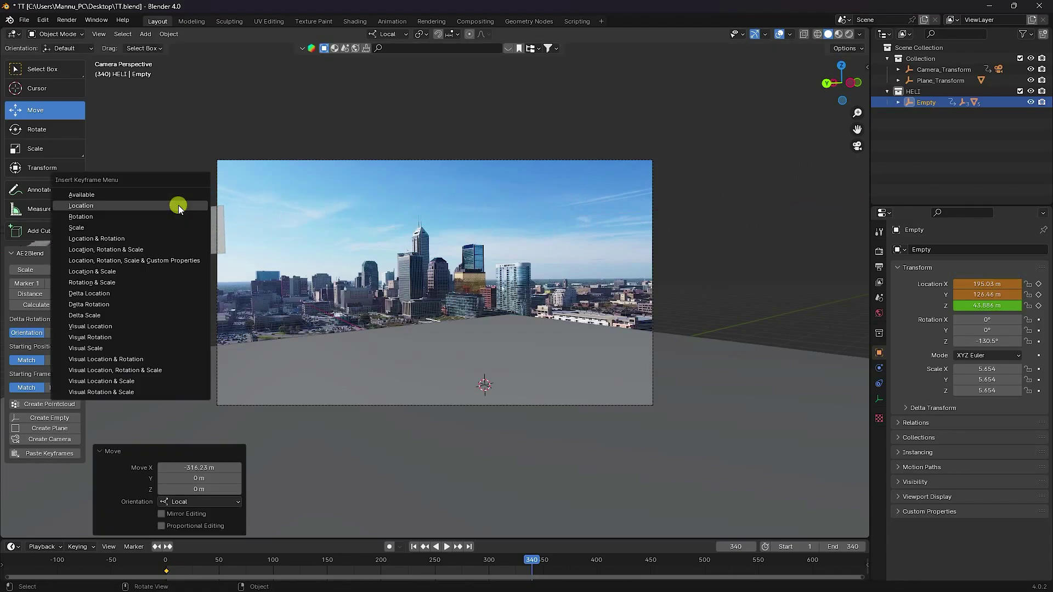
left_click(178, 205)
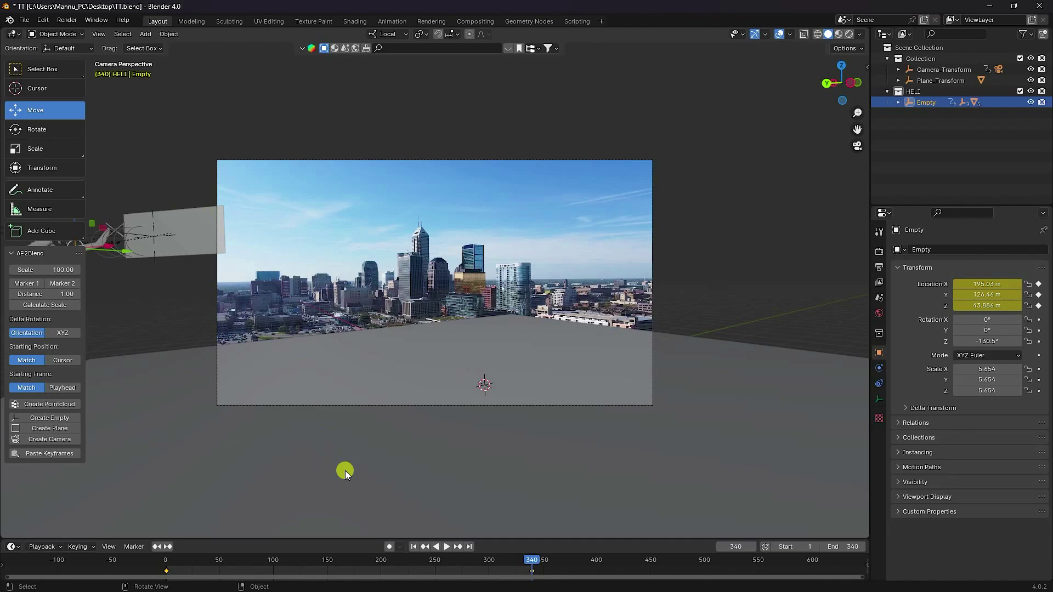
left_click(413, 547)
left_click_drag(404, 538, 405, 511)
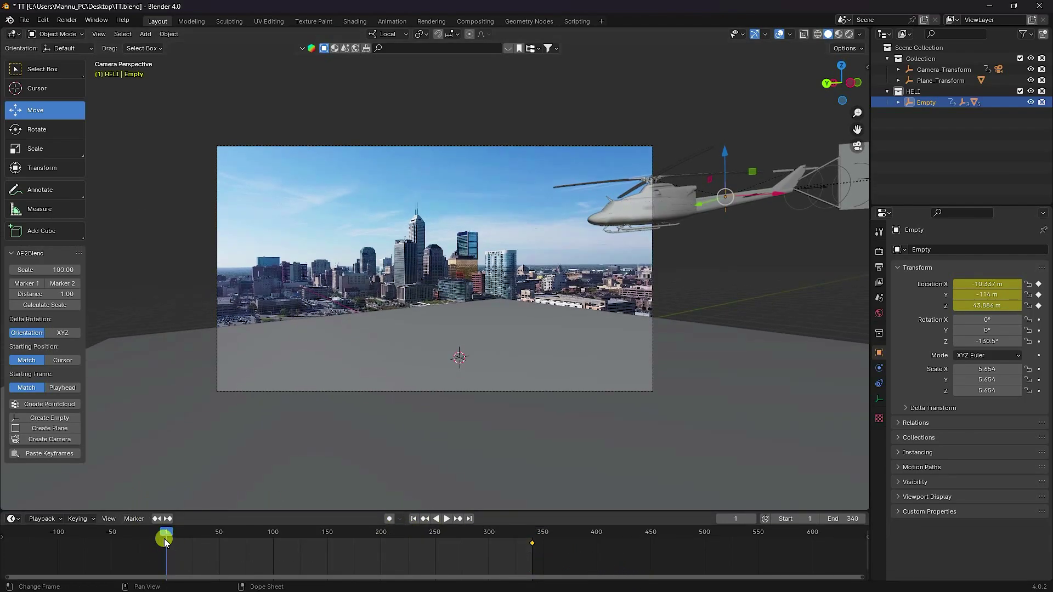
- Set Linear interpolation on the flight keyframes and play the animation from frame 1
key("t")
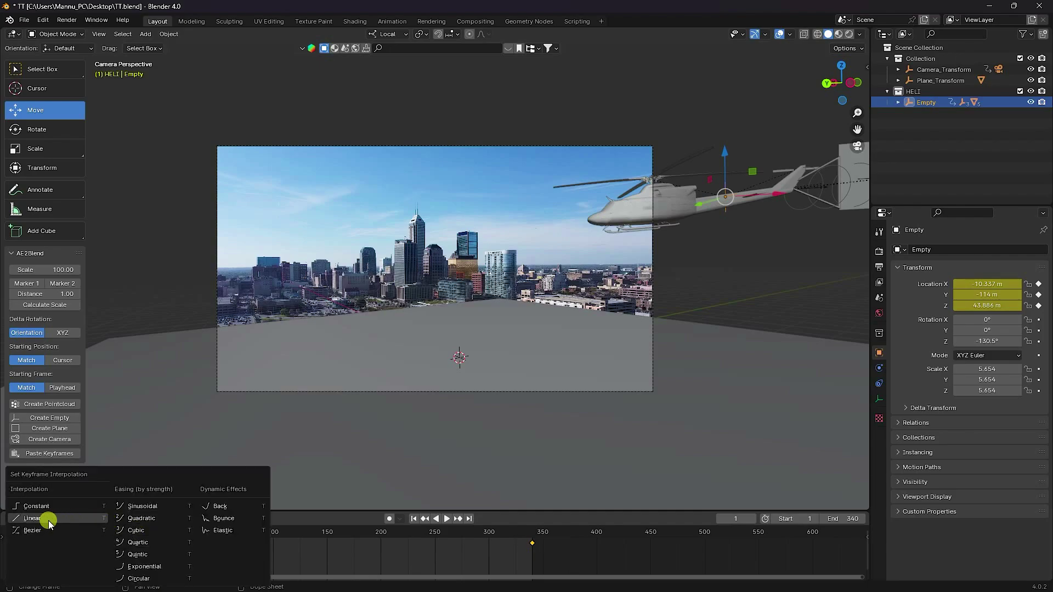
left_click(32, 518)
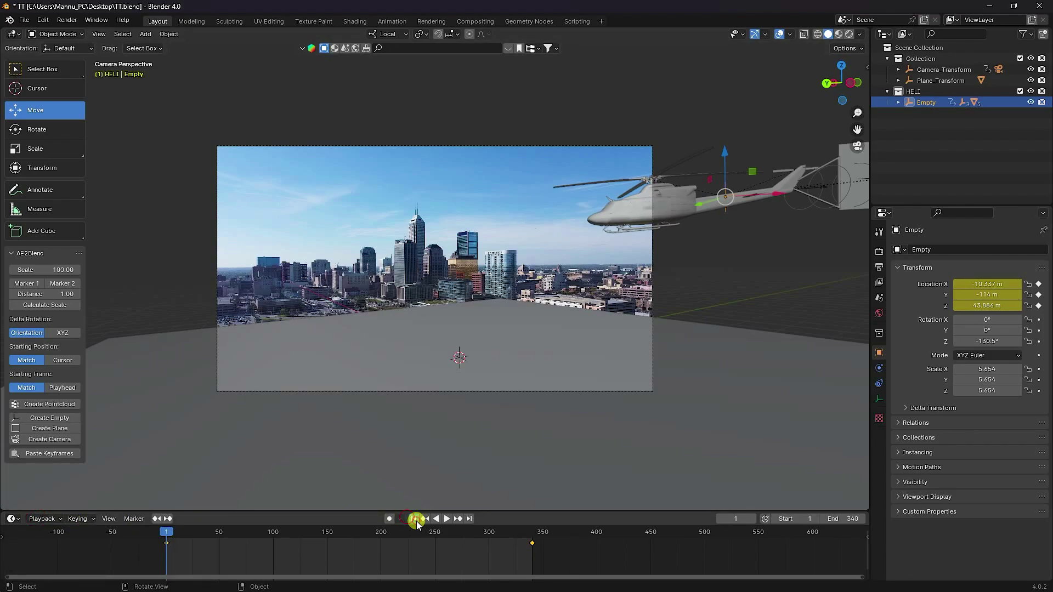
left_click(415, 519)
scroll(420, 397, "up", 3)
left_click(447, 518)
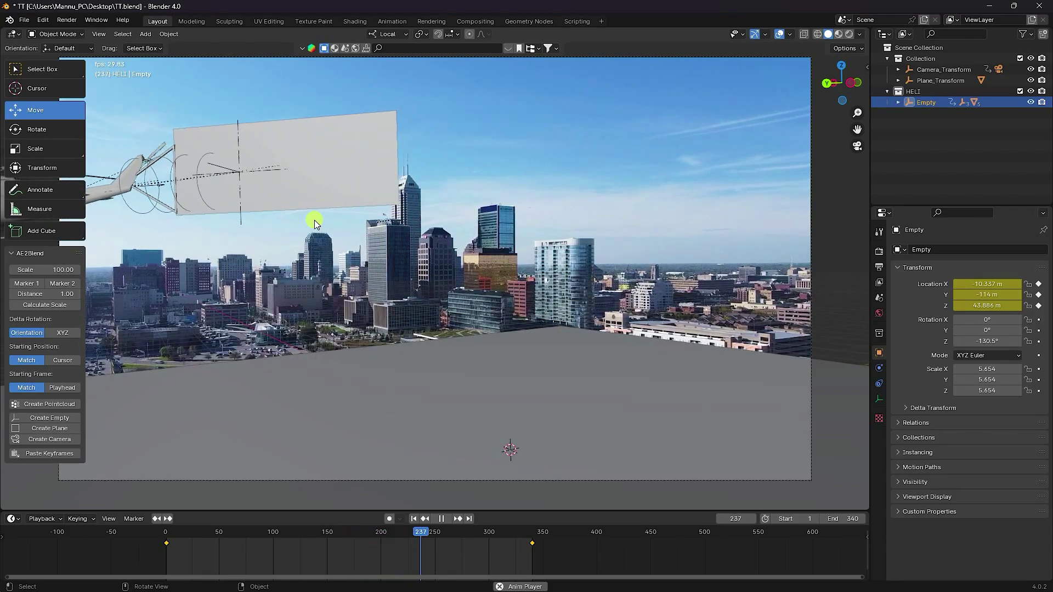
left_click(442, 518)
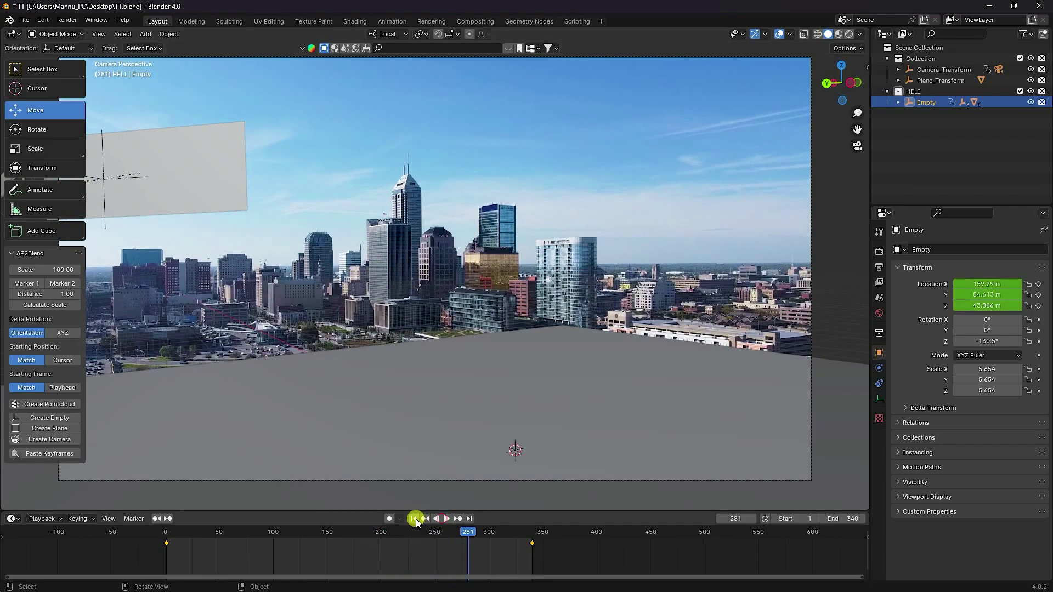
left_click(414, 519)
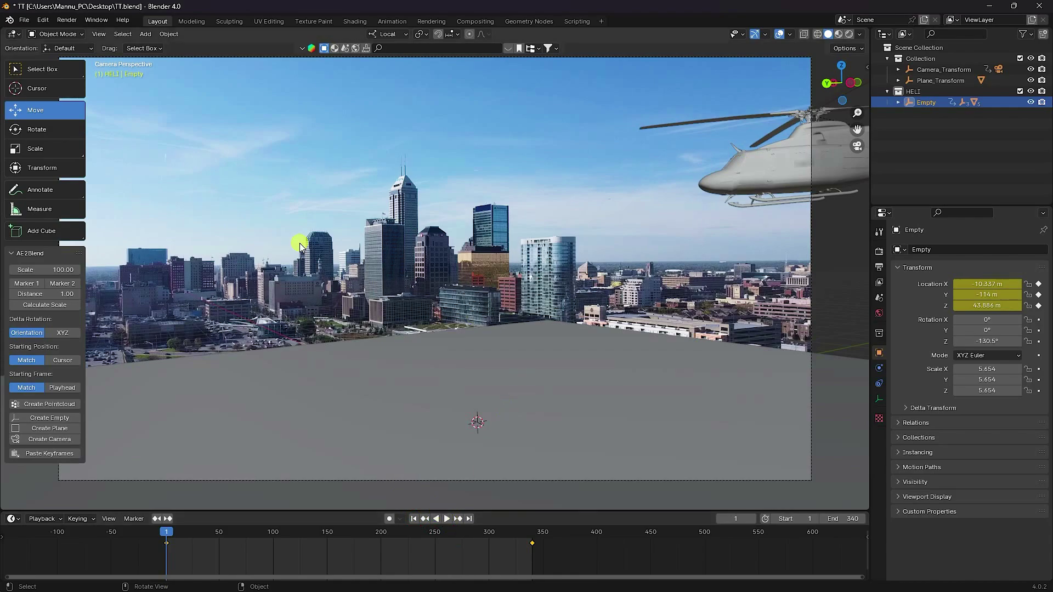
scroll(415, 286, "down", 3)
- Rename the banner plane Plane.001 to CLOTH
left_click(897, 102)
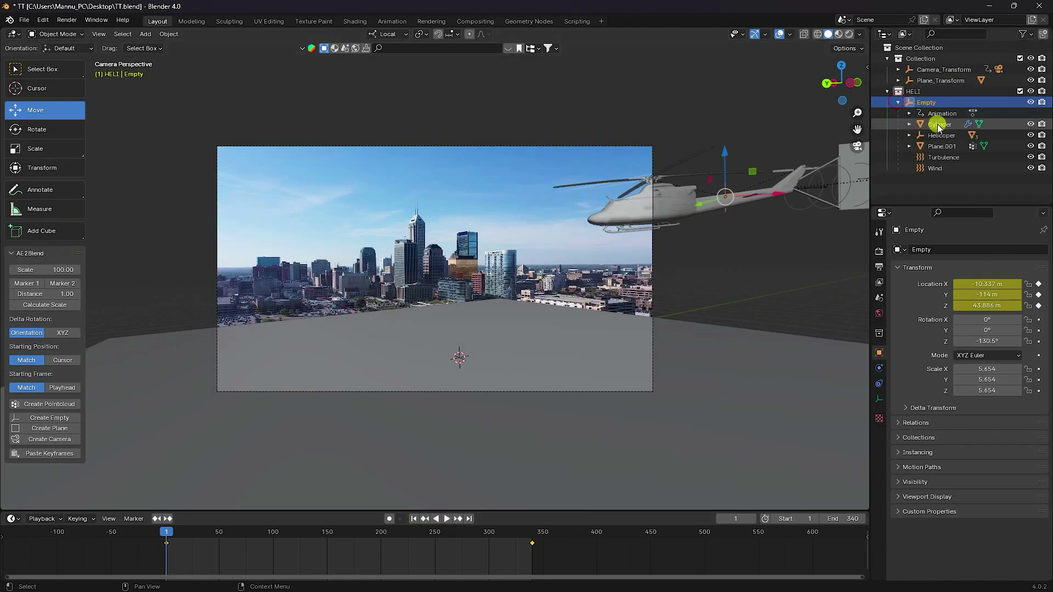
left_click(936, 146)
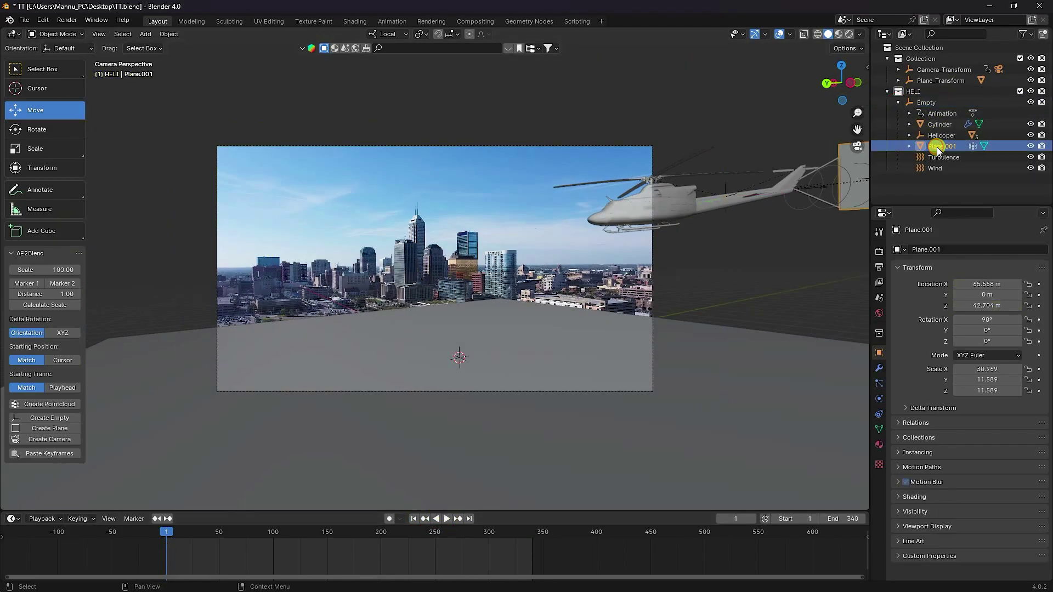
double_click(936, 147)
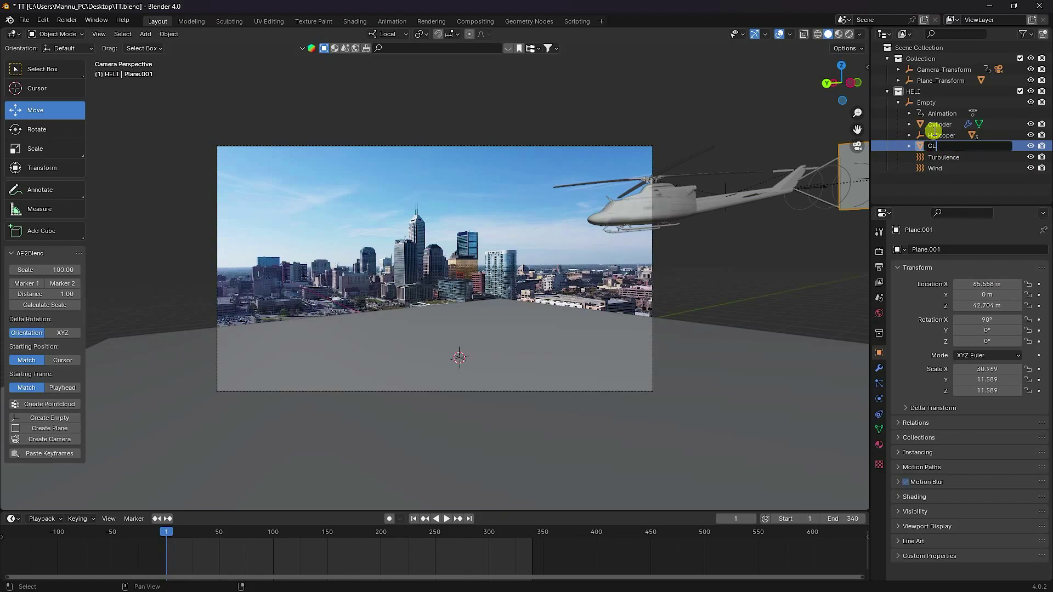
type("CLOTH")
key("Return")
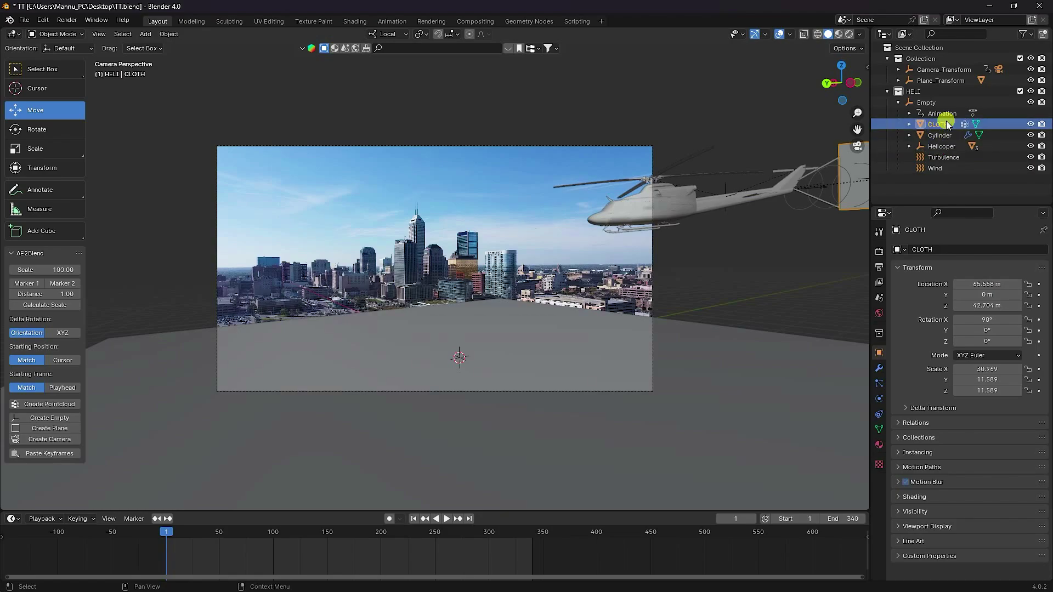
- Add Cloth physics with tension, compression and shear damping all set to 3
left_click(877, 401)
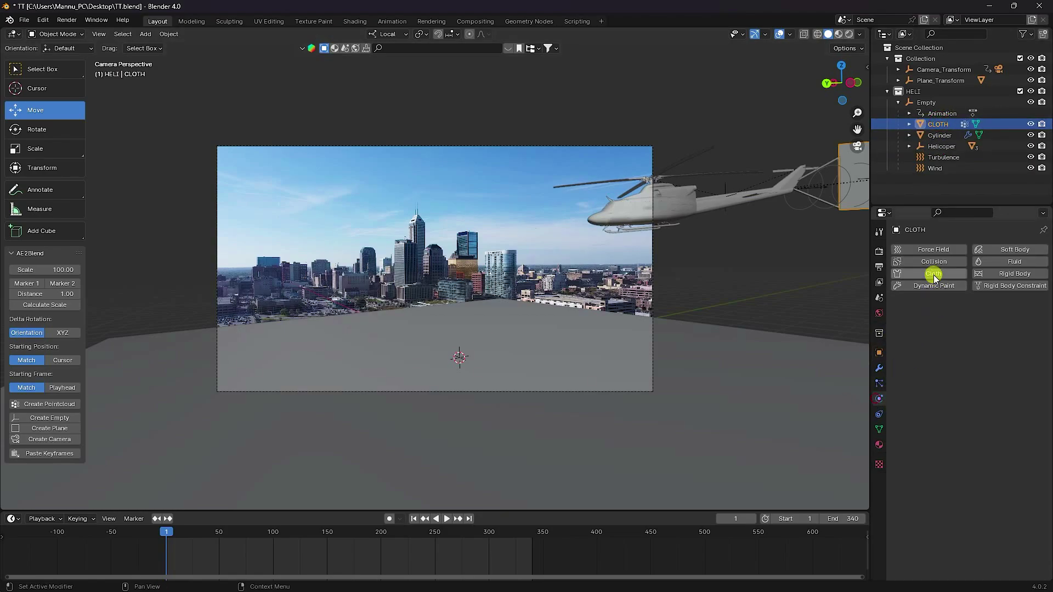
left_click(925, 272)
scroll(967, 436, "down", 4)
left_click(978, 405)
type("3")
key("Return")
left_click(982, 418)
type("3")
key("Return")
left_click(985, 426)
type("3")
key("Return")
- Pin the cloth with the PIN vertex group, enable self collisions, and set collision quality 5
scroll(931, 477, "down", 14)
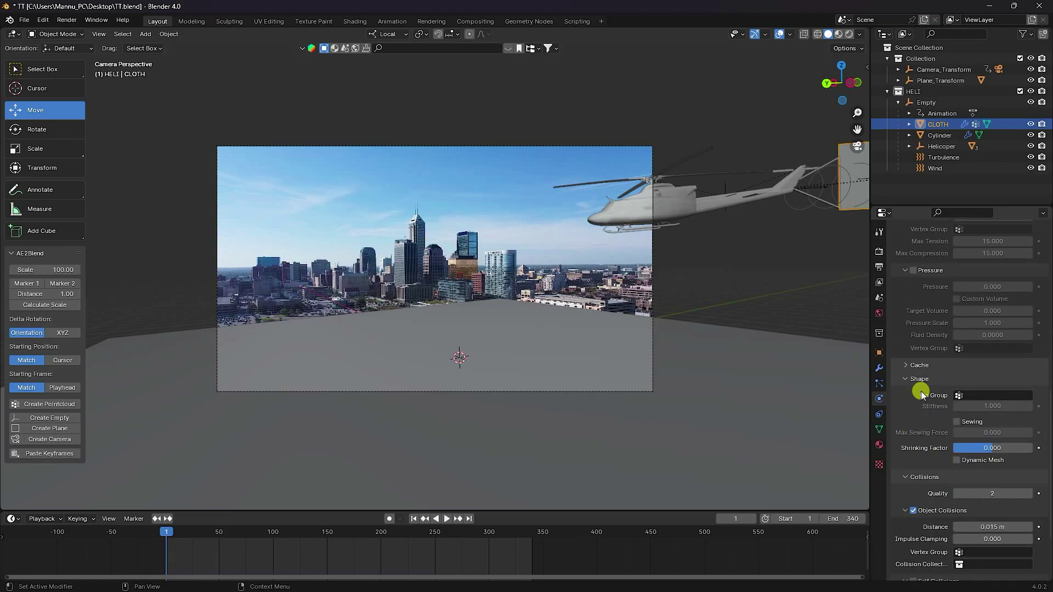
left_click(959, 396)
left_click(939, 412)
scroll(927, 459, "down", 4)
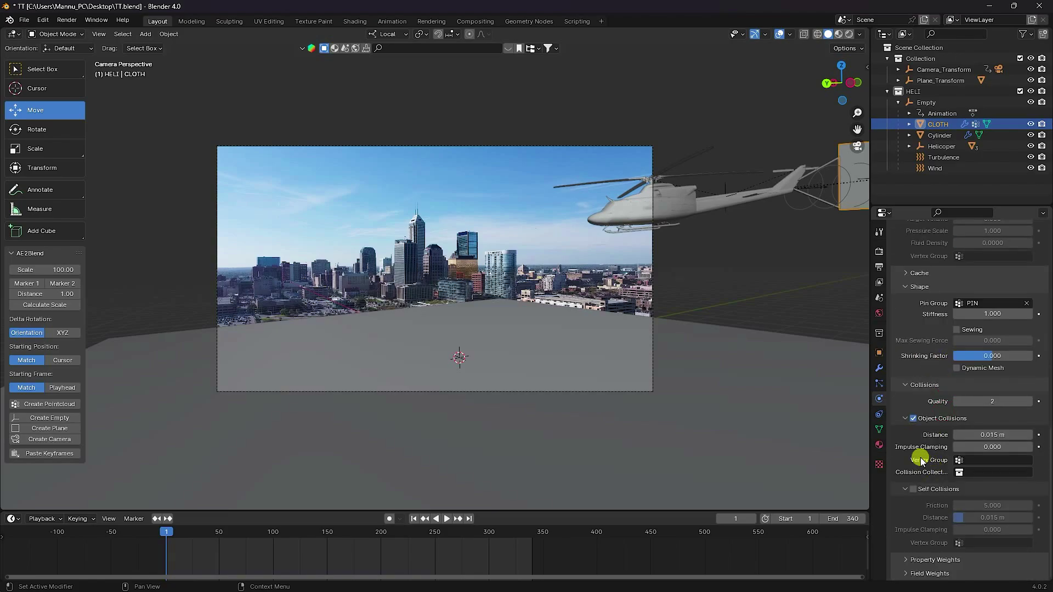
left_click(913, 490)
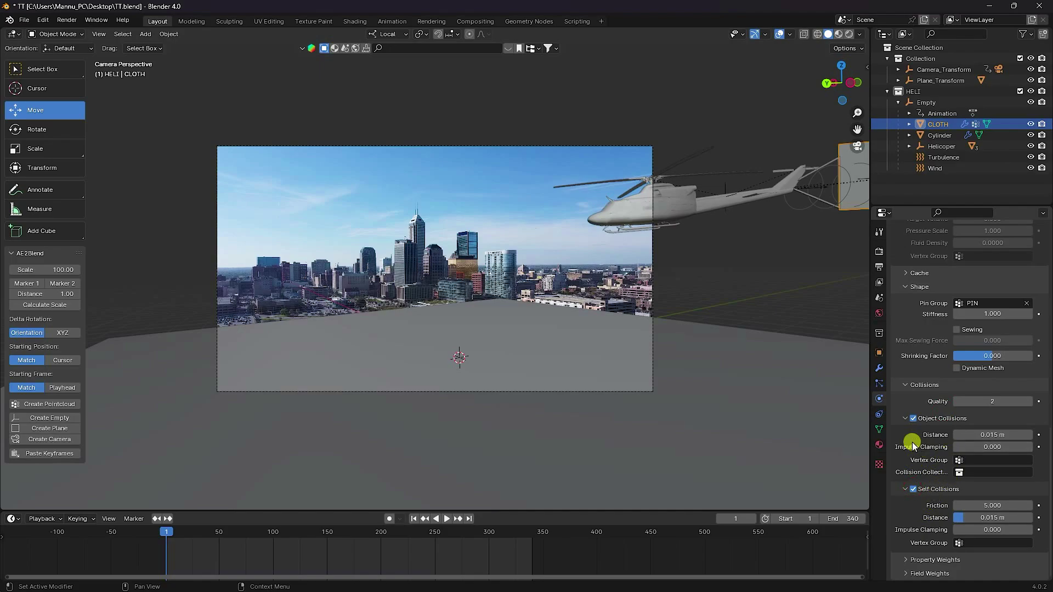
left_click(1026, 401)
left_click(1027, 402)
left_click(1026, 401)
left_click(1027, 402)
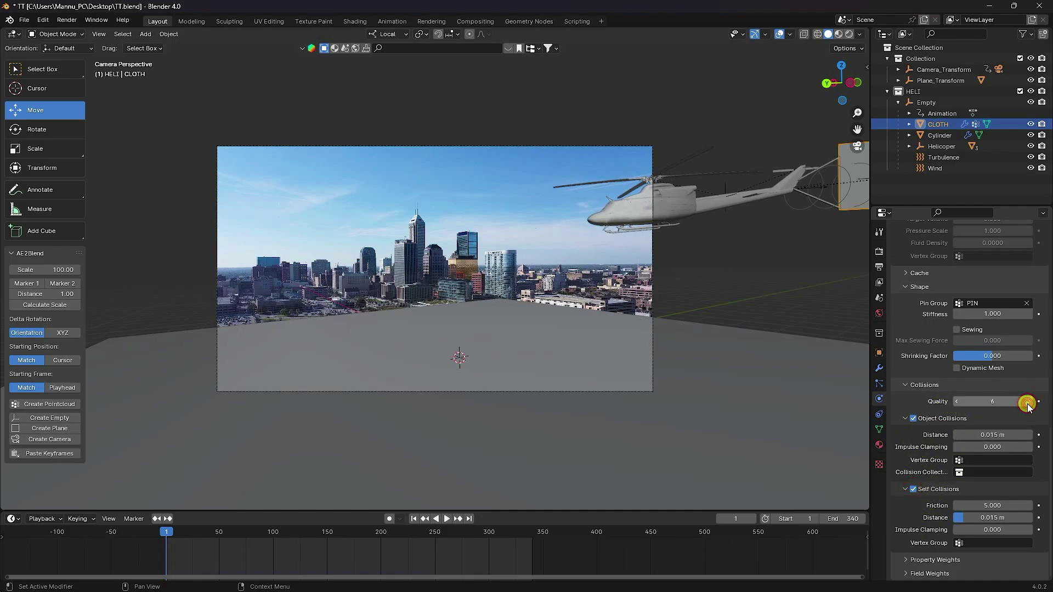
left_click(955, 403)
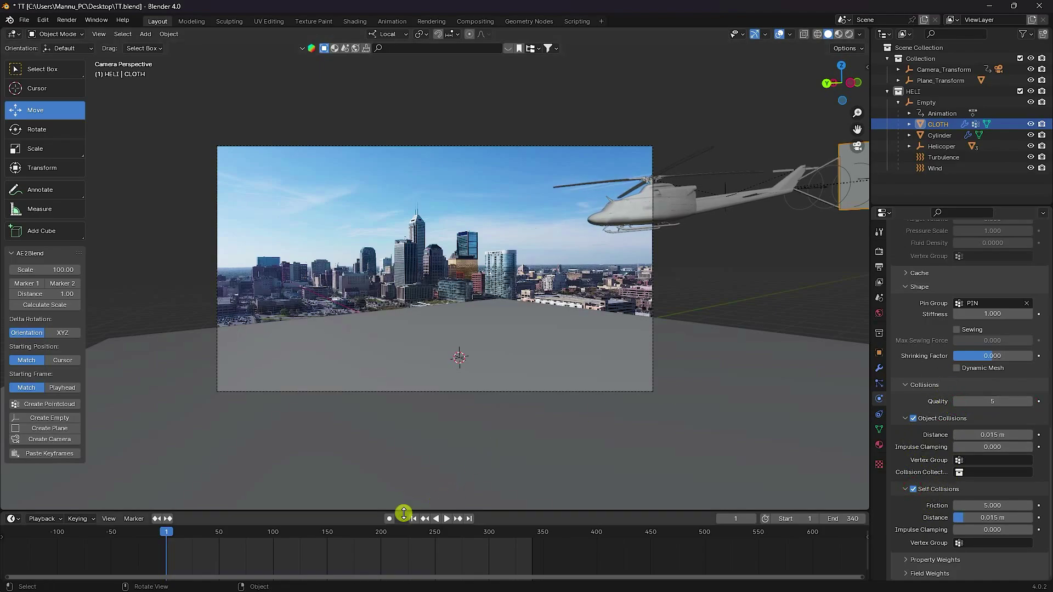
- Test-play the cloth animation, rewind to frame 1, and edit the cache end frame
left_click(442, 519)
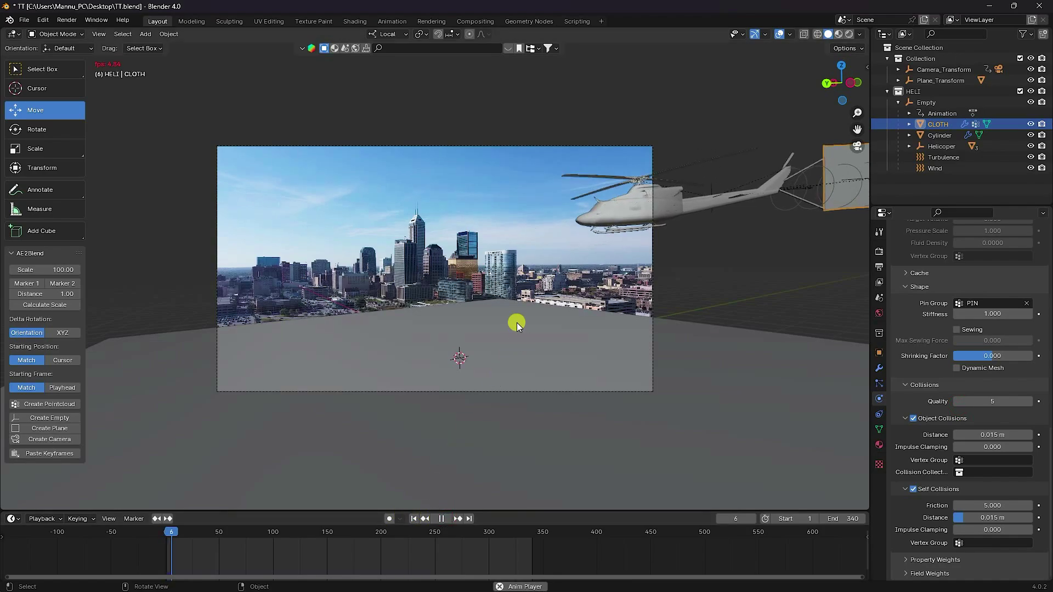
left_click(442, 519)
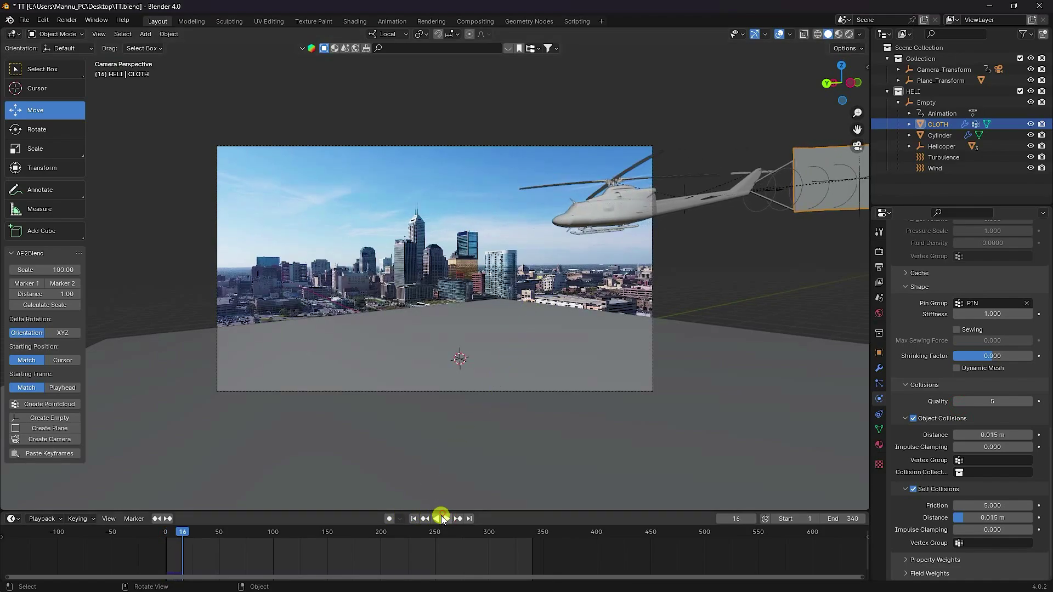
left_click(414, 518)
scroll(972, 370, "up", 4)
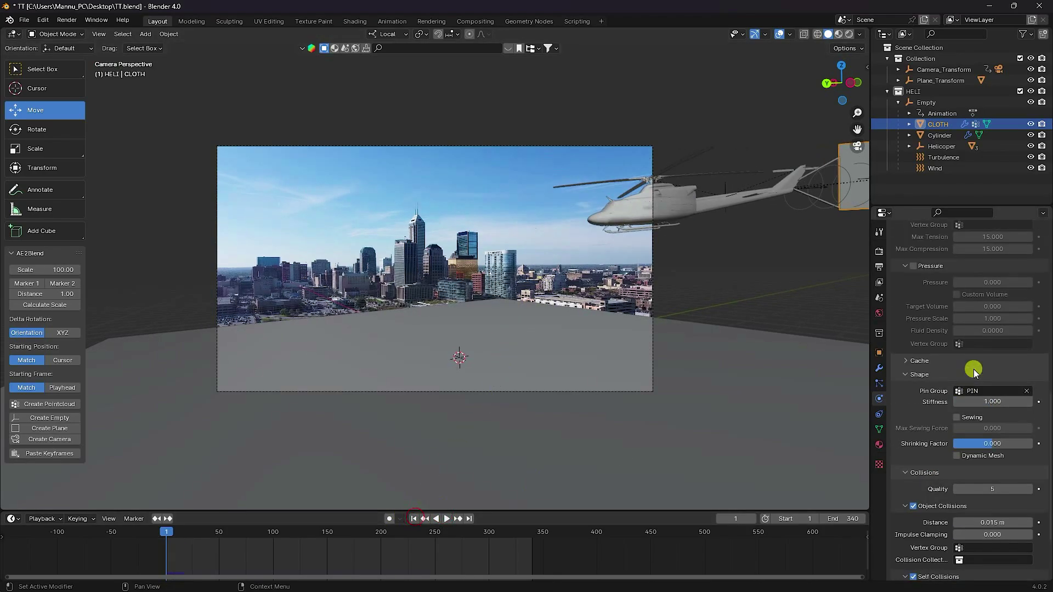
left_click(905, 362)
left_click(995, 413)
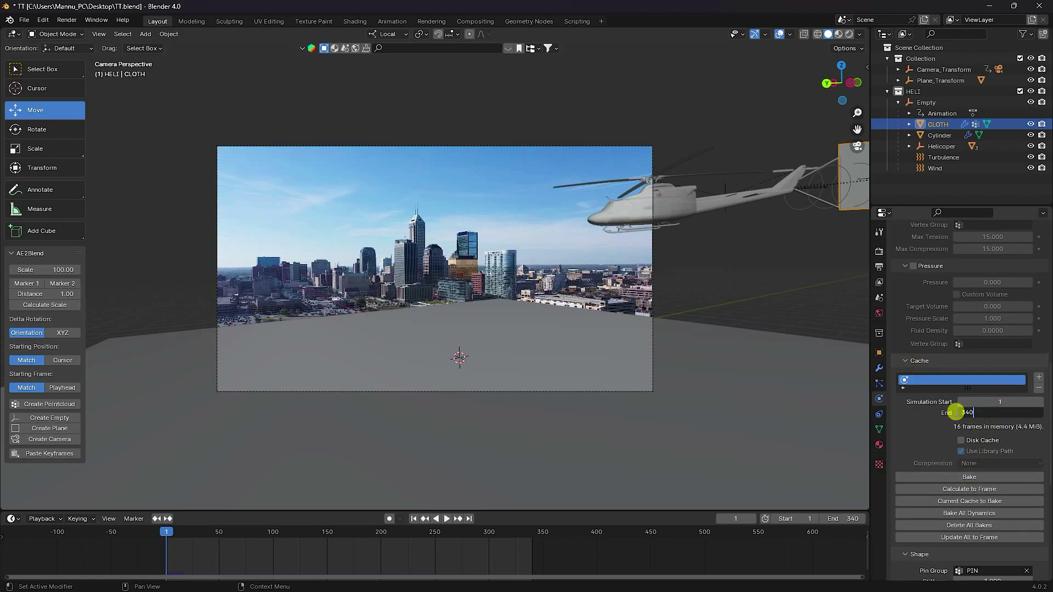
- Set the cloth cache end to frame 340, bake all dynamics, and play it back
type("340")
key("Return")
left_click(962, 513)
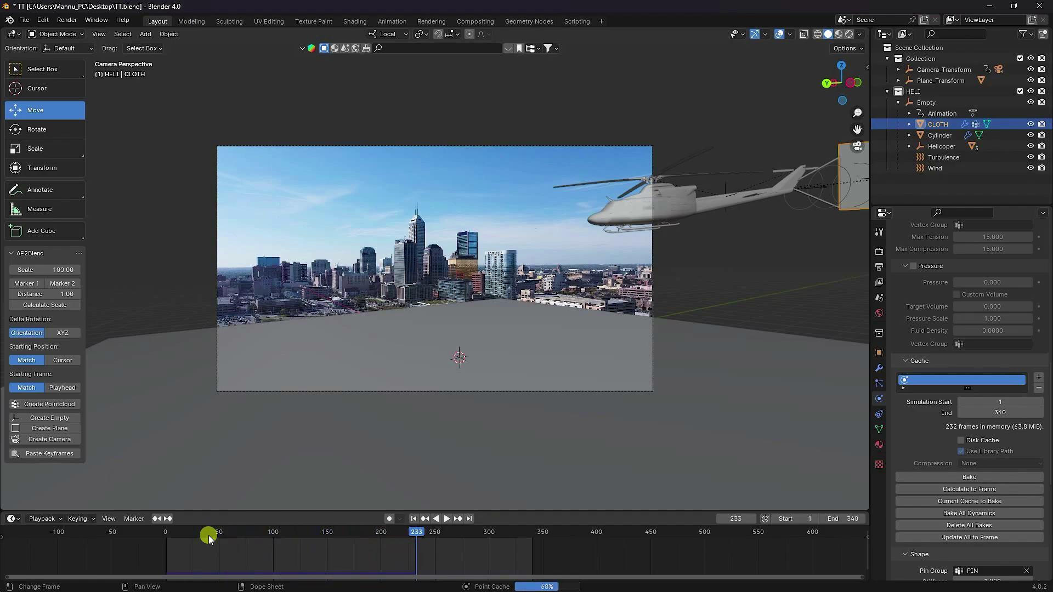
left_click(446, 517)
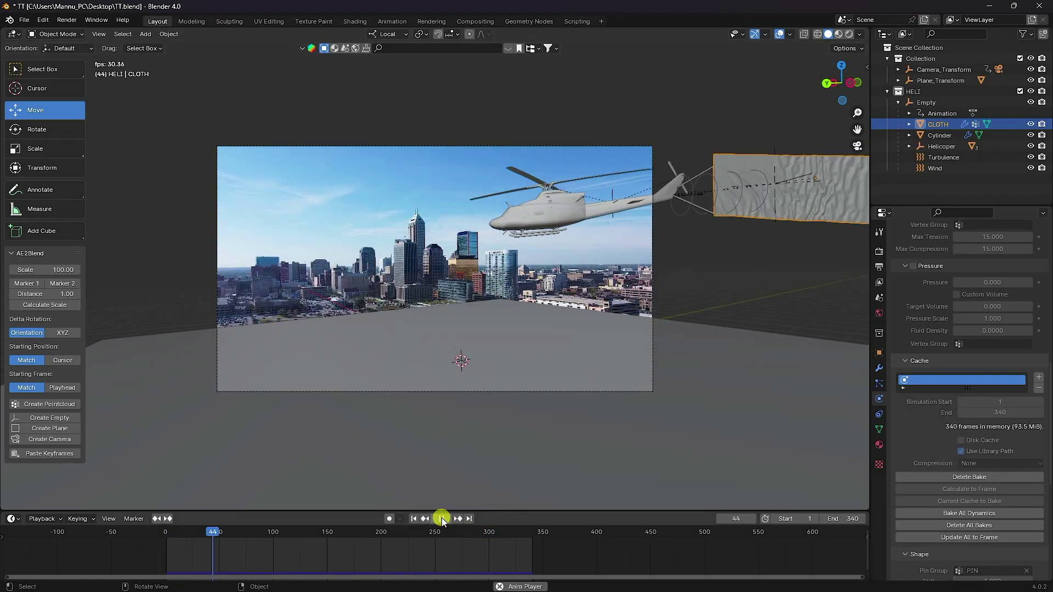
scroll(590, 194, "up", 2)
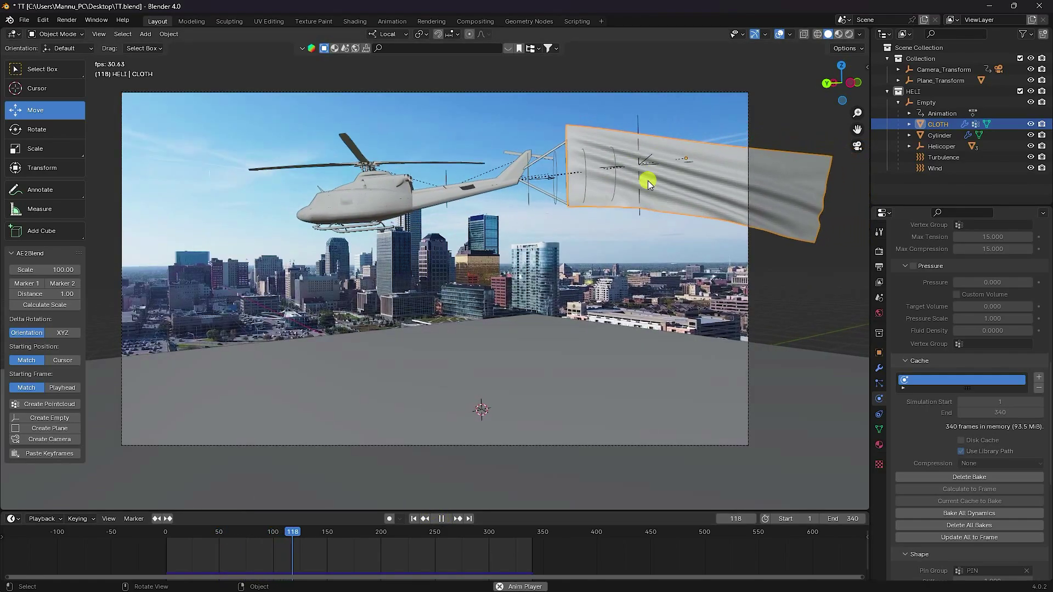
left_click(442, 518)
- Shade the CLOTH banner smooth, replay the simulation from frame 1, and save TT.blend
right_click(580, 184)
left_click(580, 184)
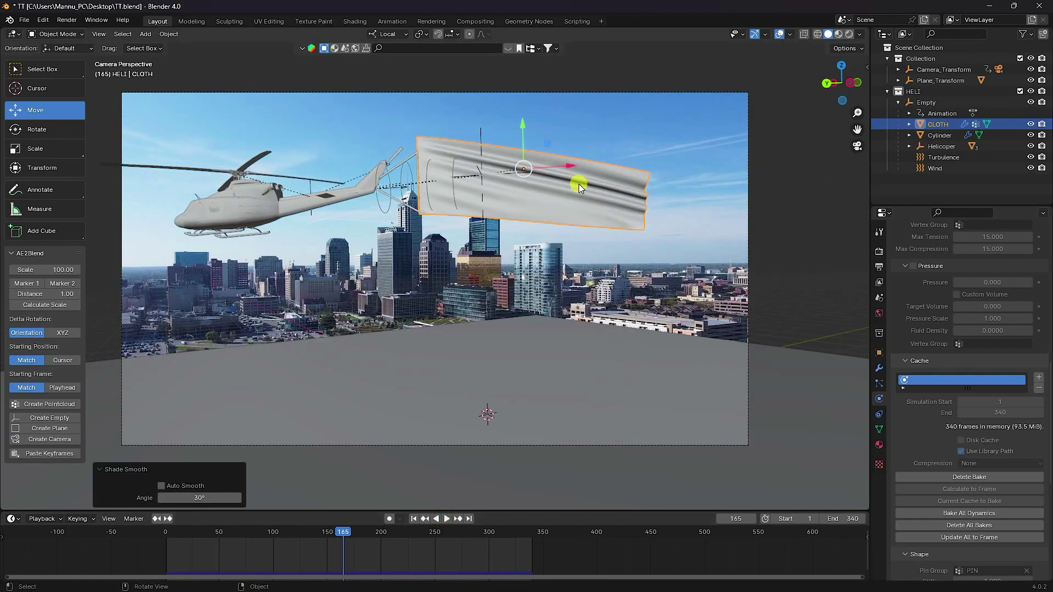
left_click(413, 518)
left_click(447, 518)
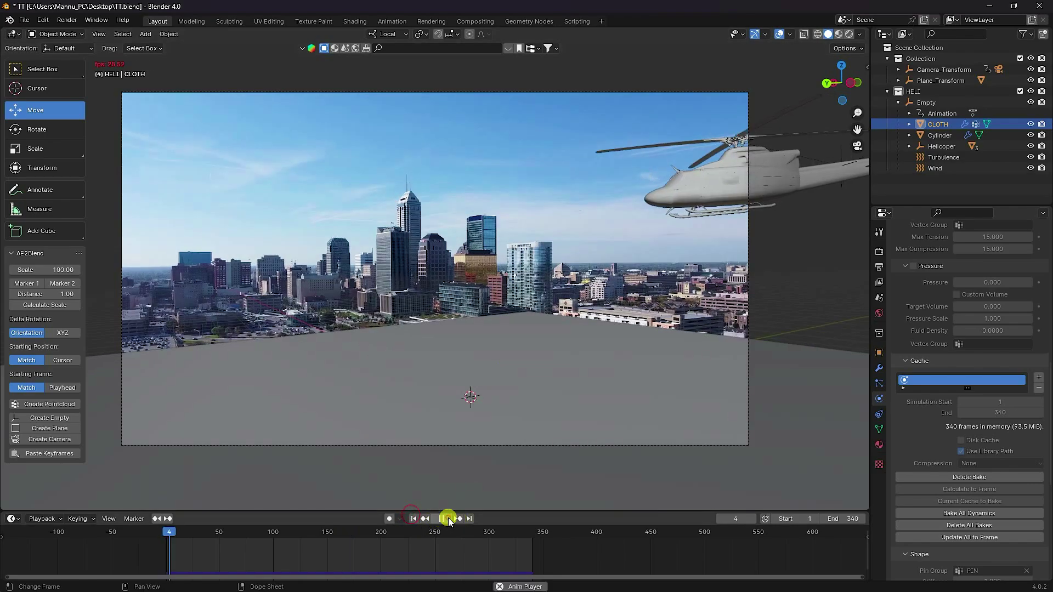
scroll(512, 244, "up", 2)
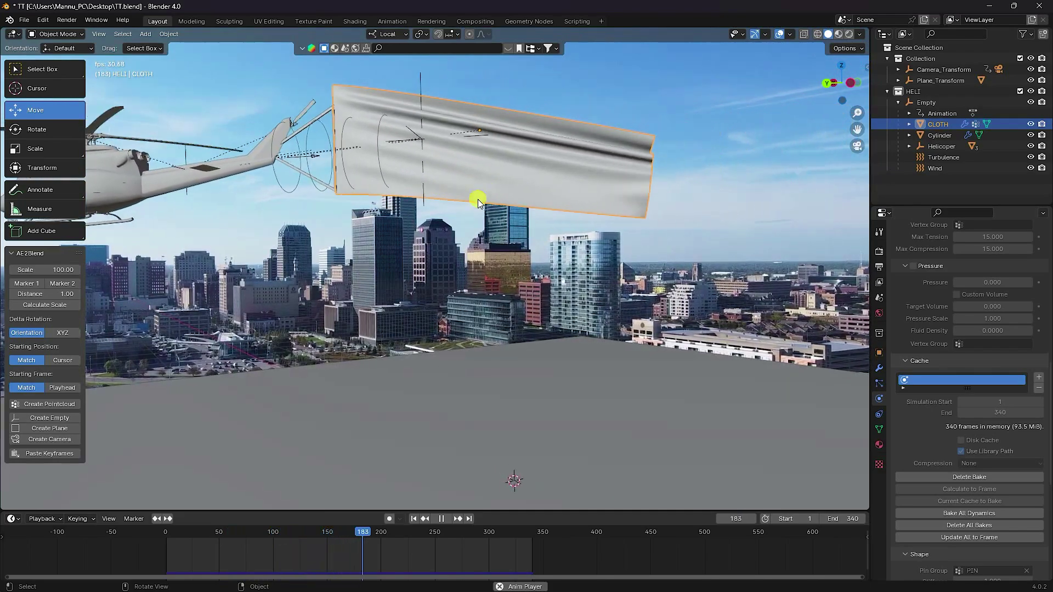
left_click(437, 518)
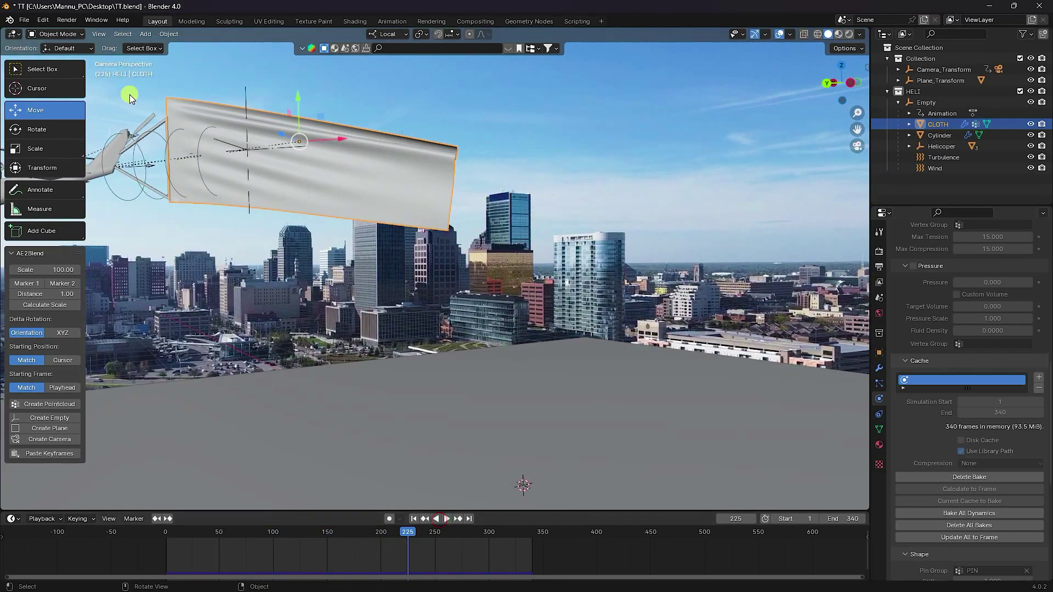
key("ctrl+s")
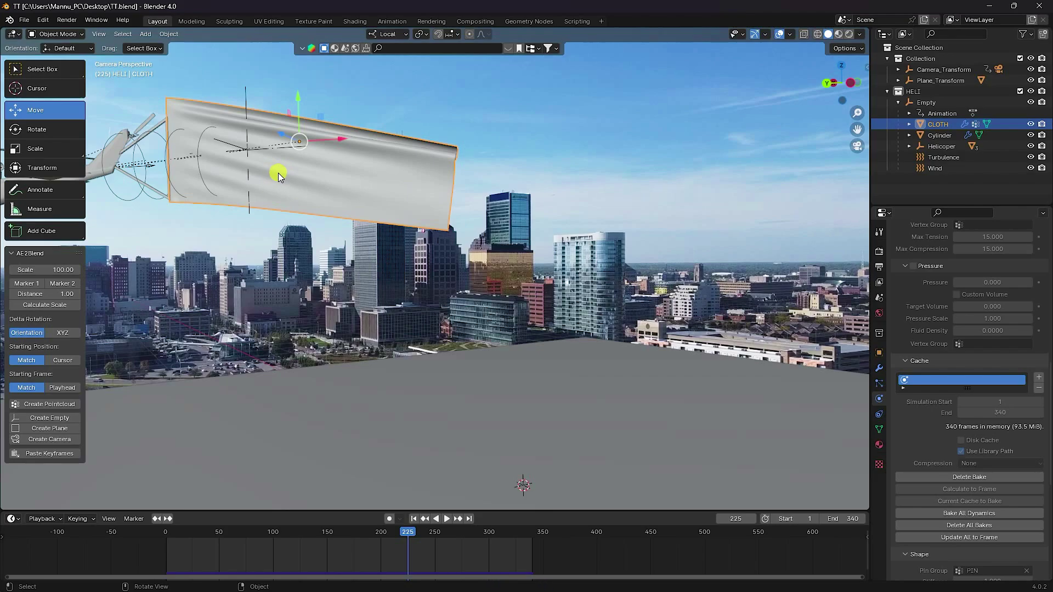
- Add a Sun light and raise it to about 27.9 m above the ground plane
left_click(145, 33)
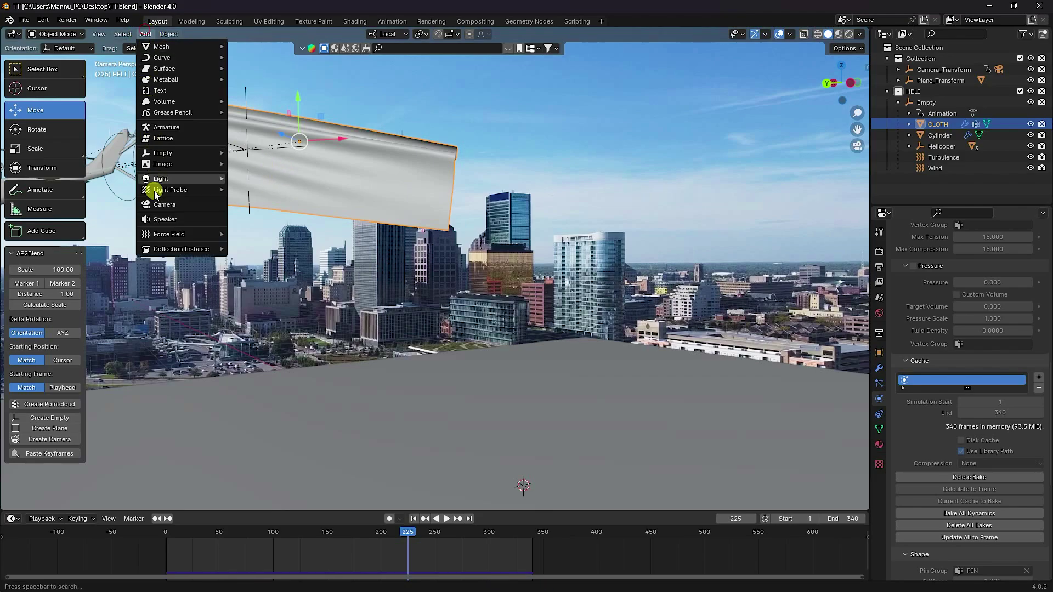
left_click(415, 518)
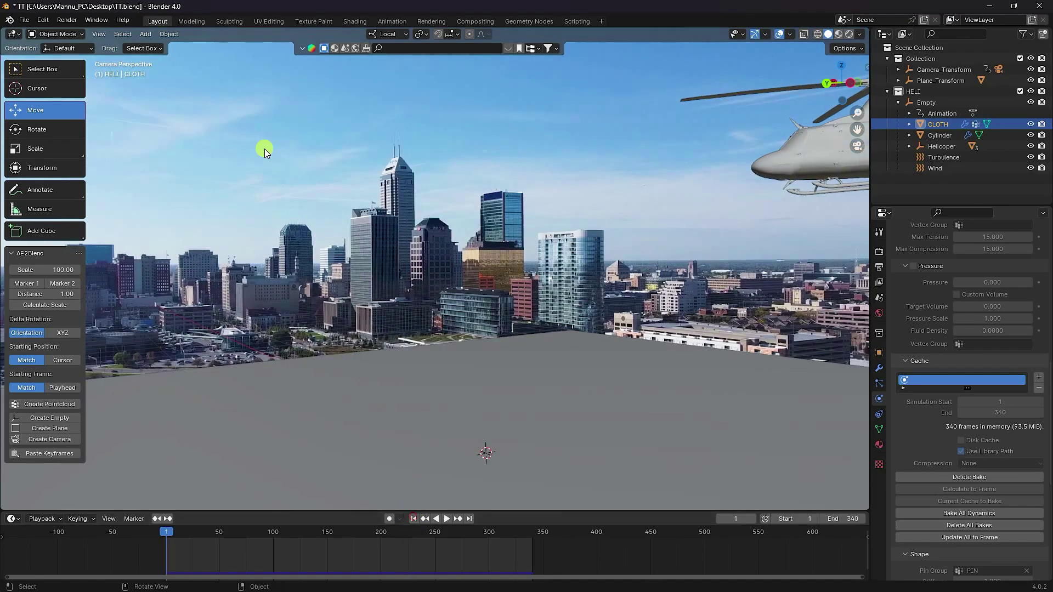
left_click(148, 34)
mouse_move(167, 179)
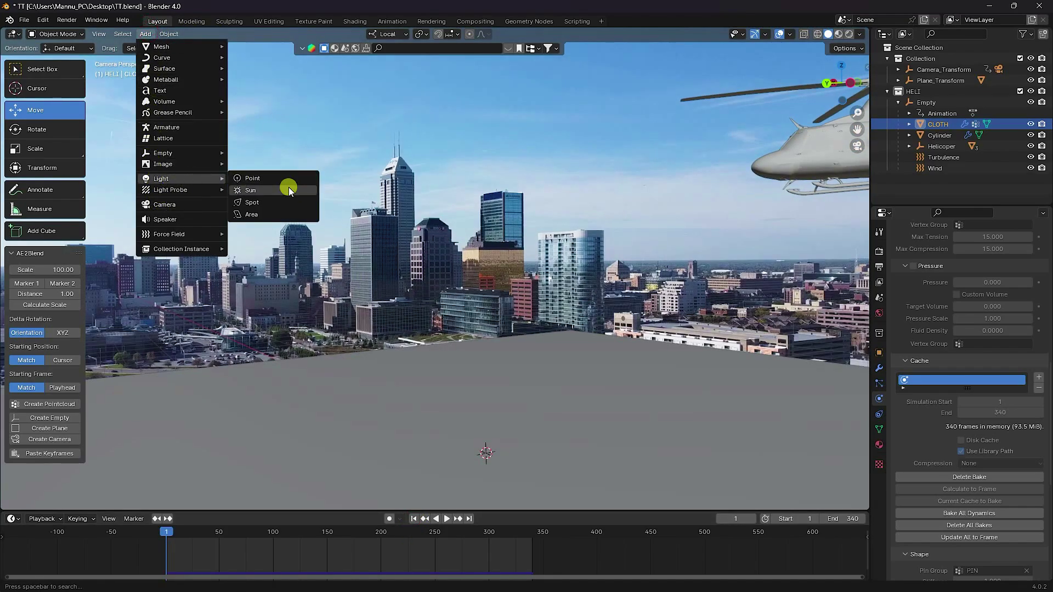
left_click(250, 190)
scroll(384, 246, "down", 3)
key("g")
key("z")
left_click(471, 148)
middle_click_drag(462, 137, 461, 242)
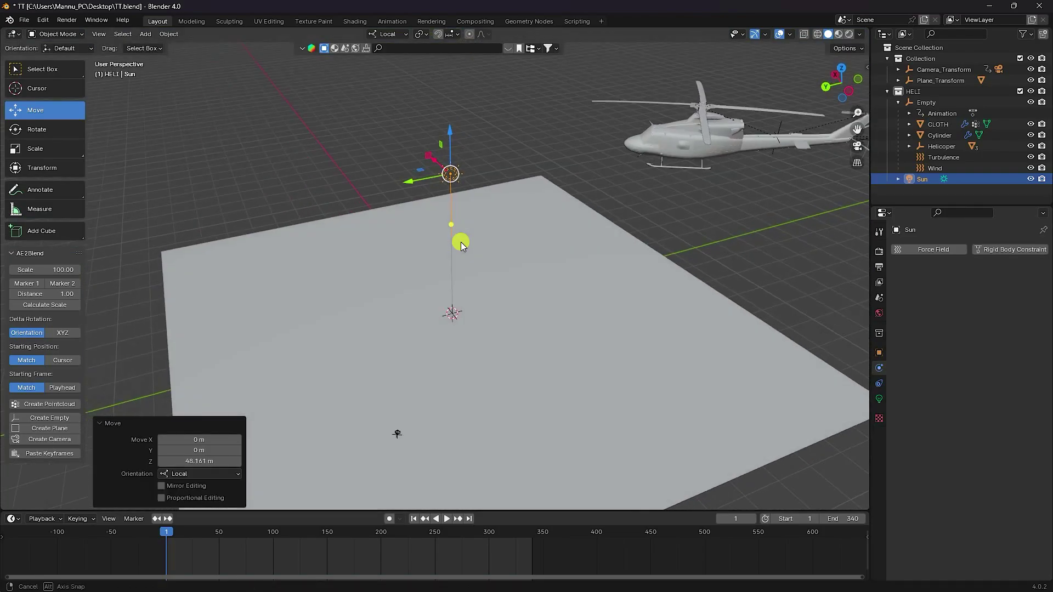
scroll(460, 238, "down", 3)
left_click_drag(441, 195, 439, 166)
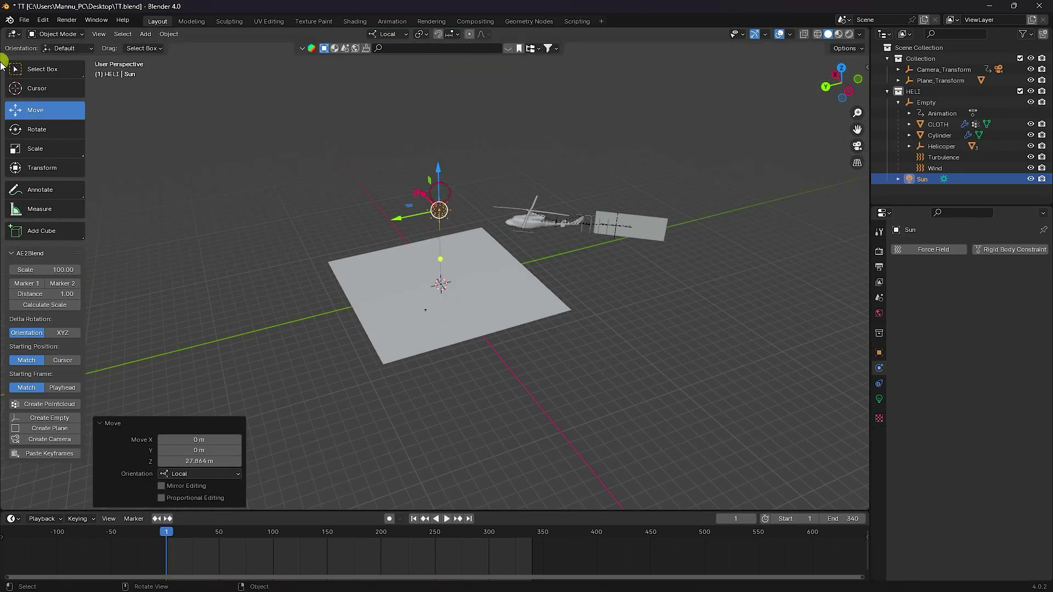
- Tilt the Sun light freely with the rotate tool to angle its rays
left_click(41, 126)
left_click_drag(400, 216, 397, 195)
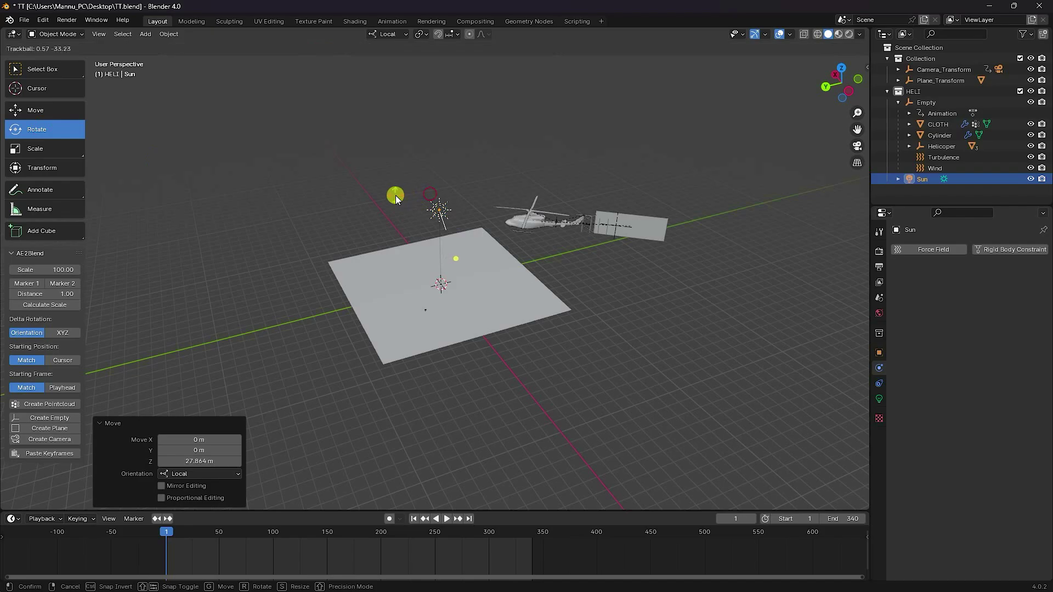
left_click_drag(381, 230, 376, 231)
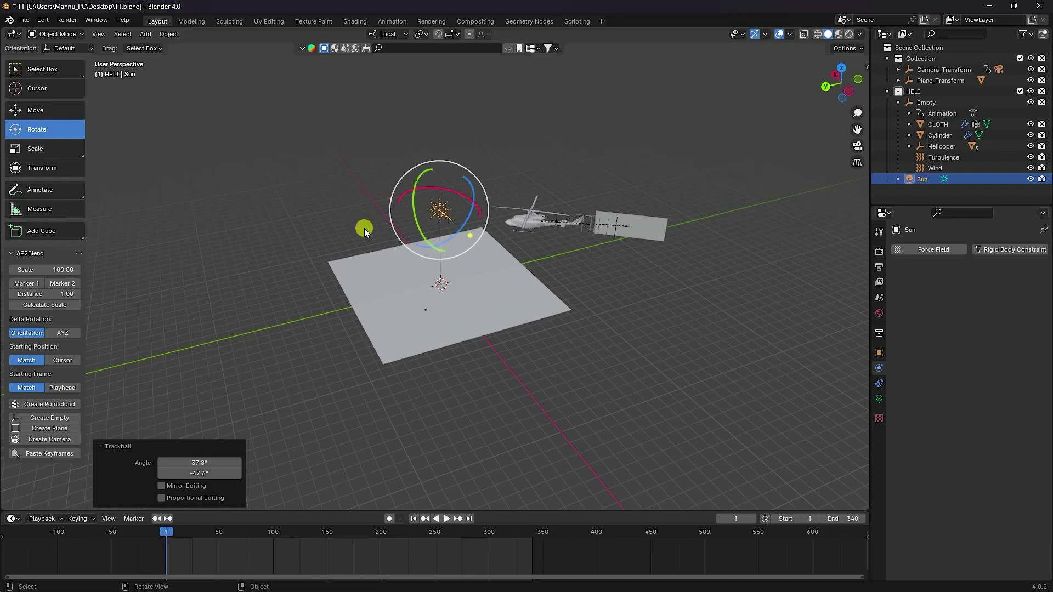
left_click(49, 115)
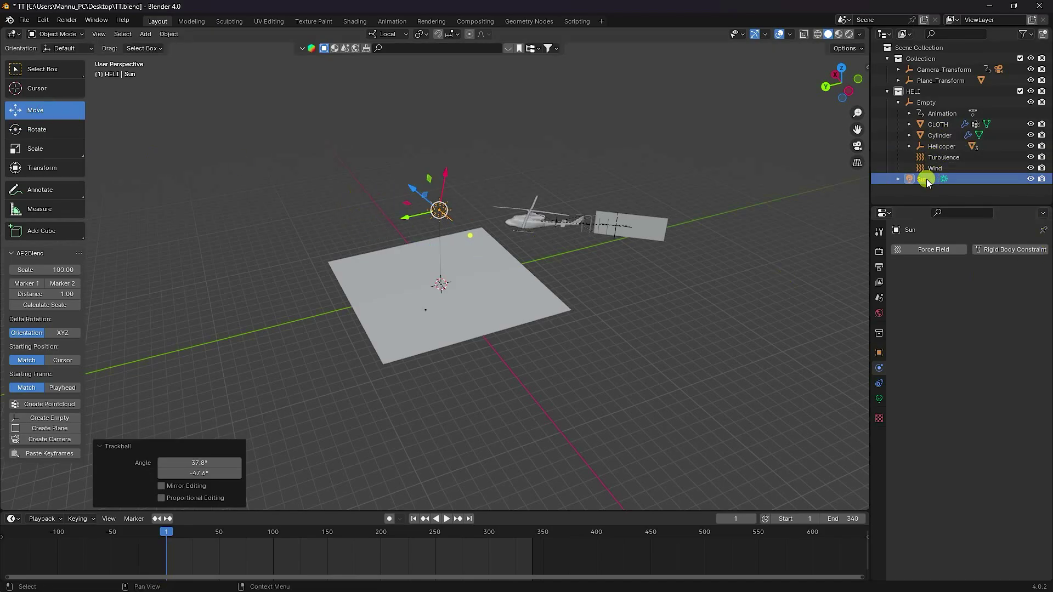
- Set the Sun light's Angle to 20° in Light properties
left_click(877, 399)
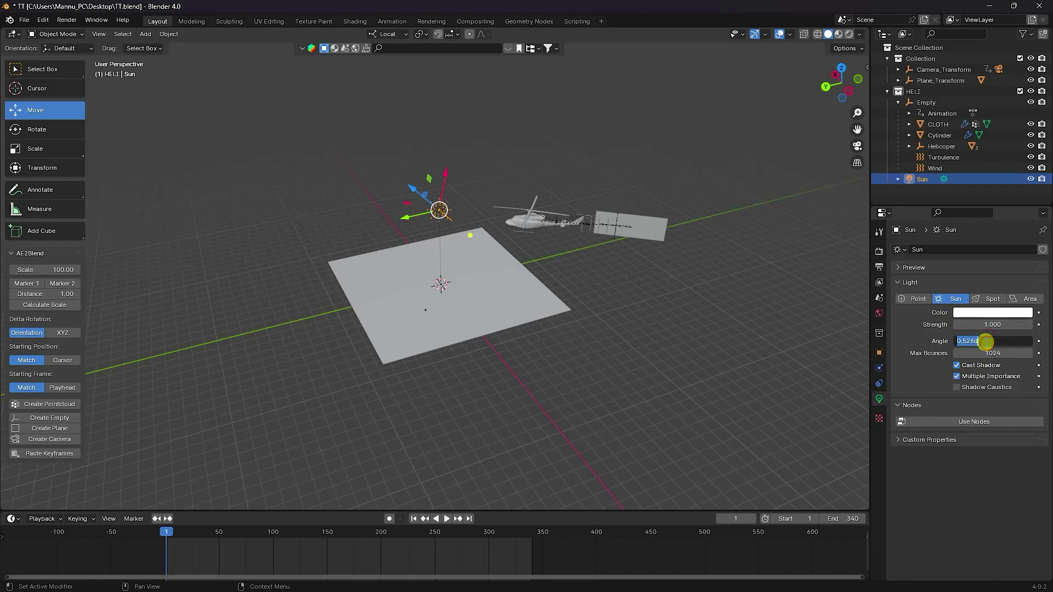
left_click(954, 331)
type("20")
key("Return")
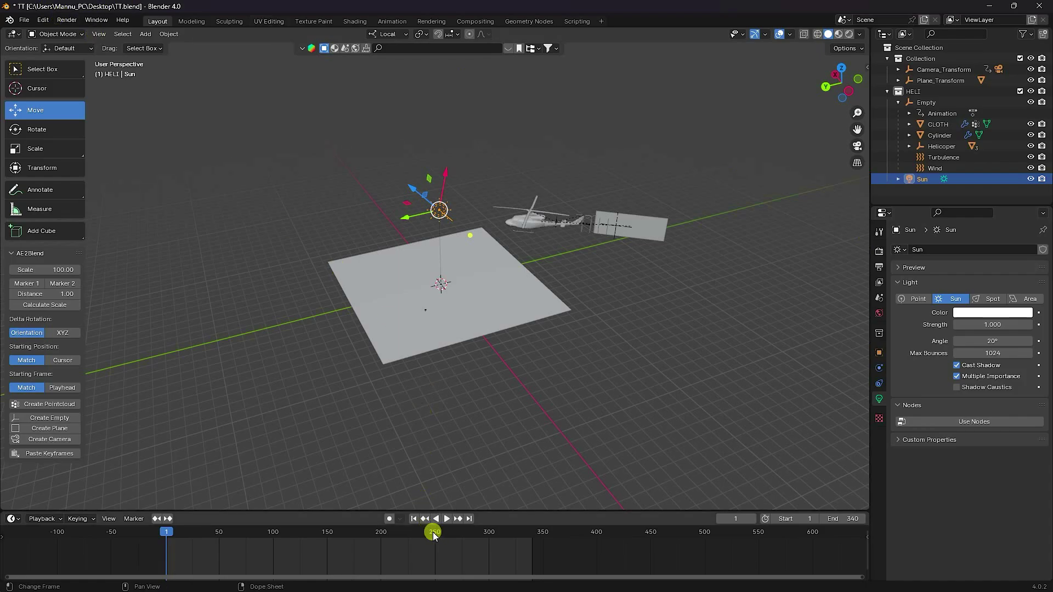
- Render frame 120 through the camera view, then close the render result
left_click_drag(253, 534, 294, 534)
middle_click_drag(400, 383, 416, 375)
key("KP_0")
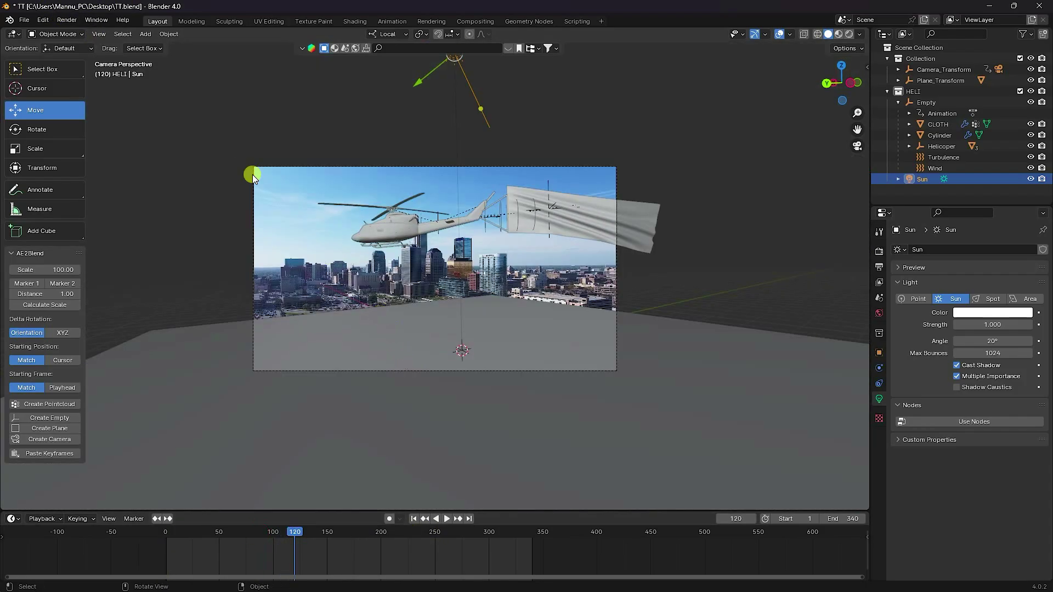
left_click(66, 20)
left_click(83, 33)
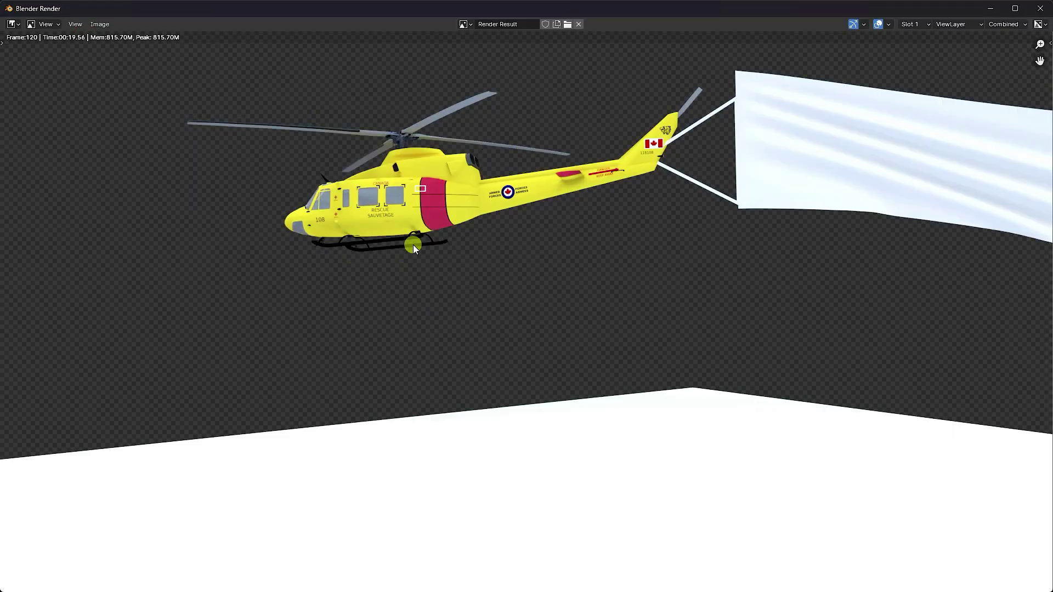
left_click(1040, 8)
- Enable Use Nodes in Compositing and move the Composite node further right
left_click(488, 25)
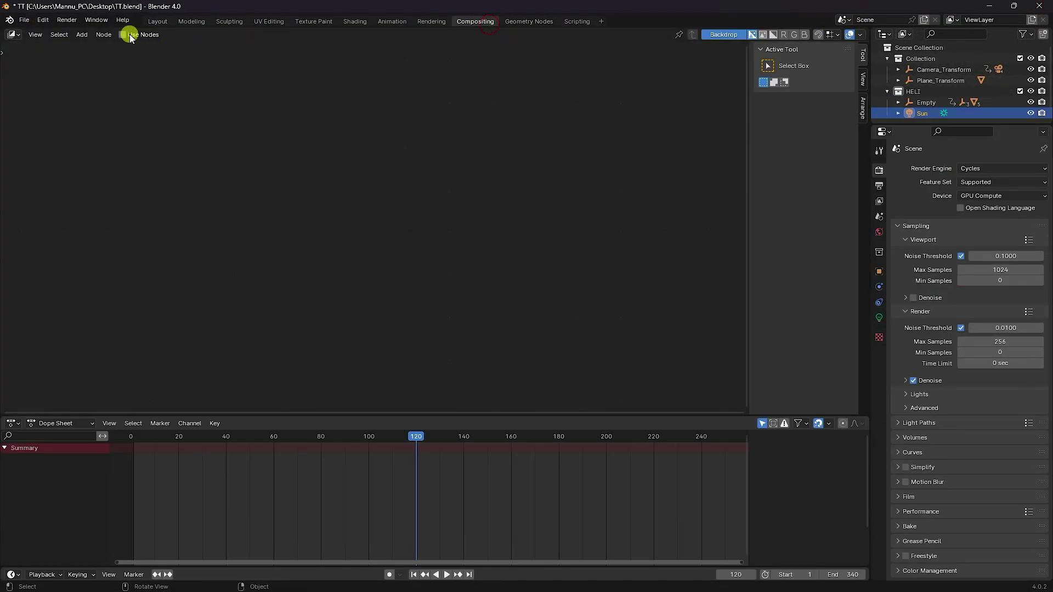
left_click(123, 34)
middle_click_drag(197, 189, 96, 250)
left_click(262, 210)
left_click_drag(315, 221, 485, 230)
- Add a Movie Clip node at the top left of the node editor
key("shift+a")
left_click(443, 190)
left_click(510, 219)
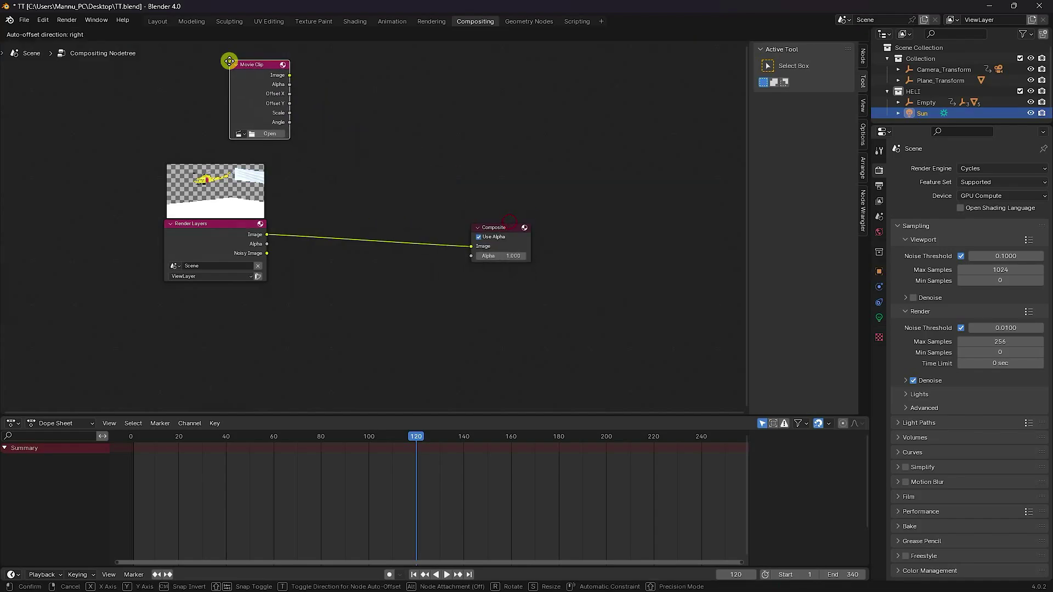
left_click(203, 137)
scroll(247, 136, "up", 2)
middle_click_drag(238, 135, 257, 196)
- Load the drone city footage from the Helicoper folder into the Movie Clip node
left_click(217, 169)
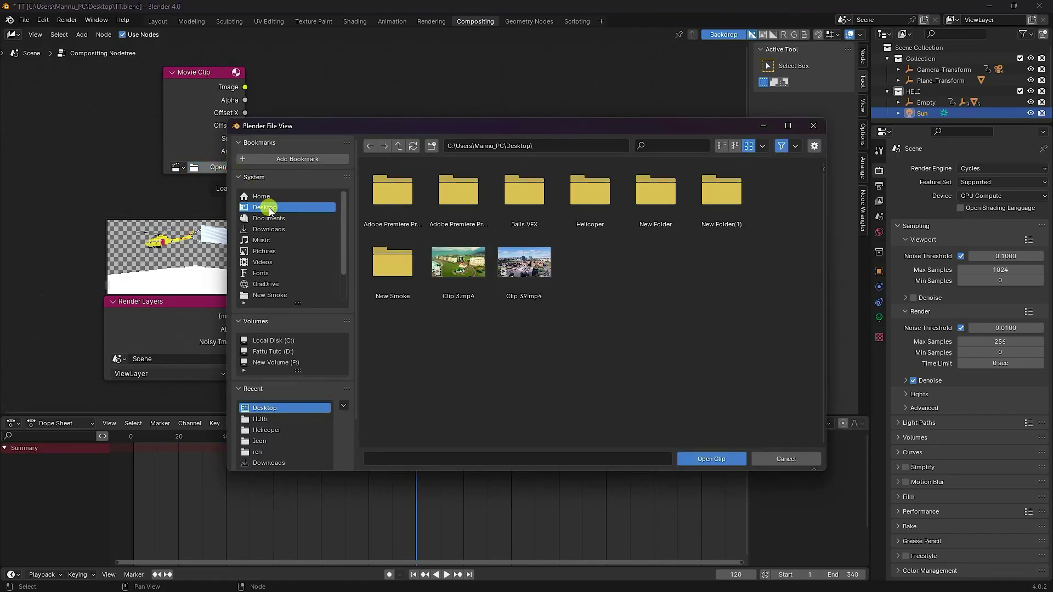
left_click(598, 197)
left_click(572, 219)
left_click(711, 458)
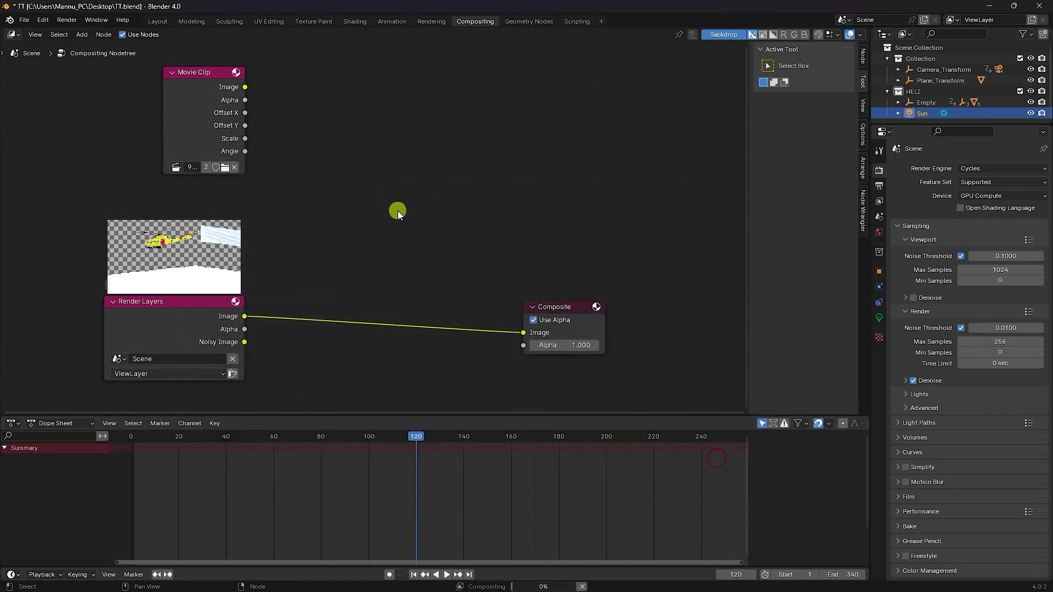
- Add an Alpha Over node layering the render over the drone footage into Composite
key("shift+a")
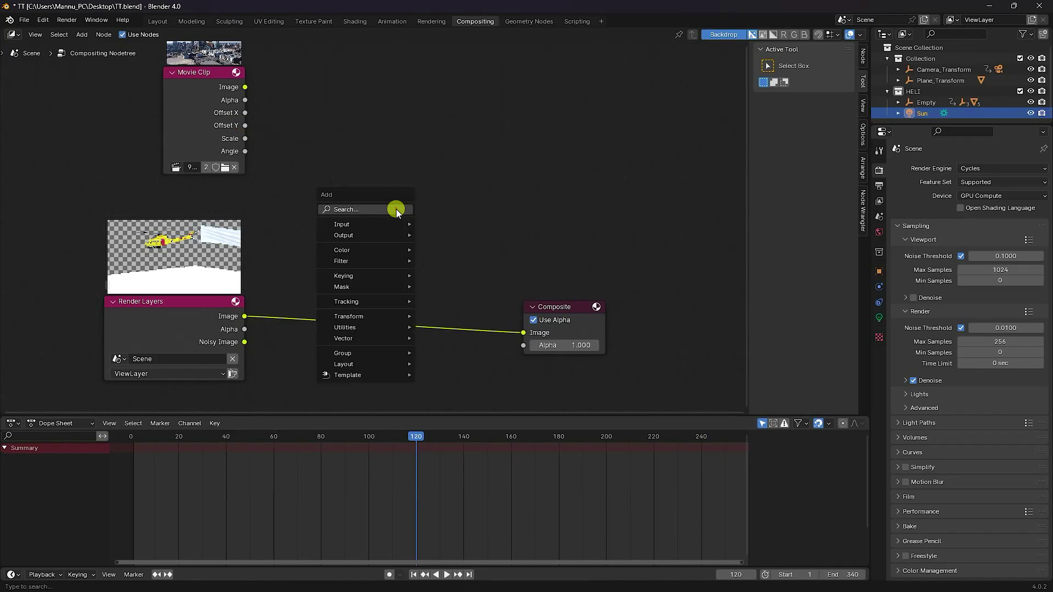
type("alpha")
left_click(453, 239)
left_click(395, 254)
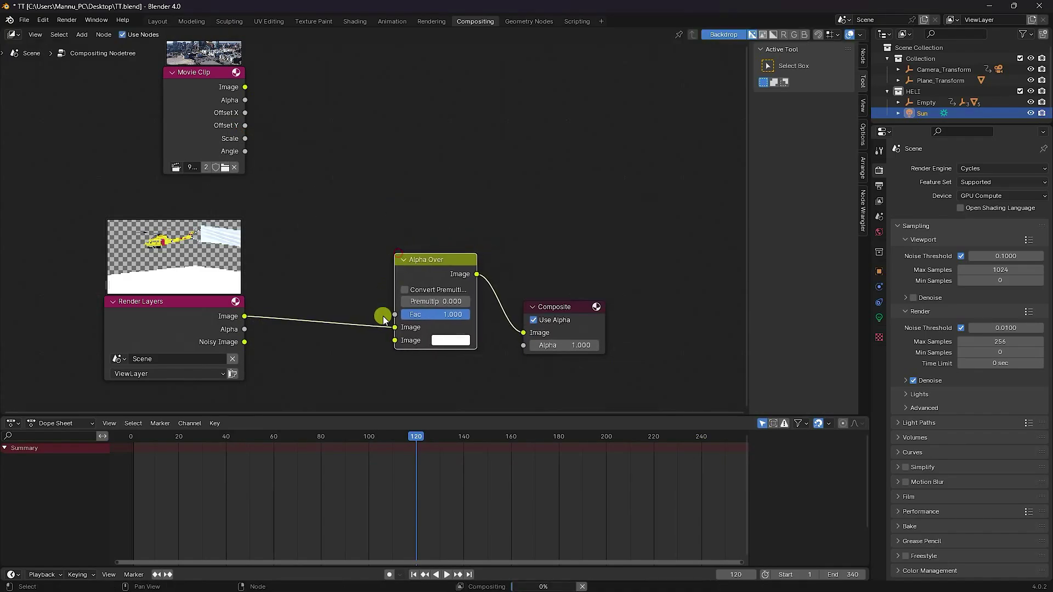
left_click_drag(394, 327, 394, 341)
left_click_drag(245, 86, 395, 327)
left_click_drag(573, 305, 639, 214)
- Add a Viewer node fed by Alpha Over, shrink the backdrop, and return to Layout
key("shift+a")
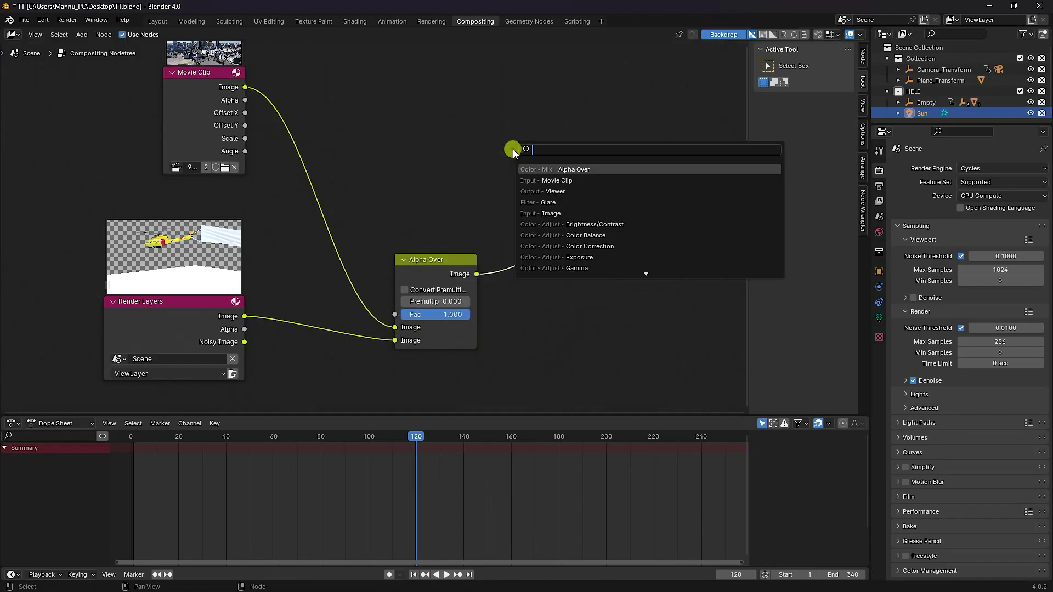
left_click(552, 190)
left_click(580, 332)
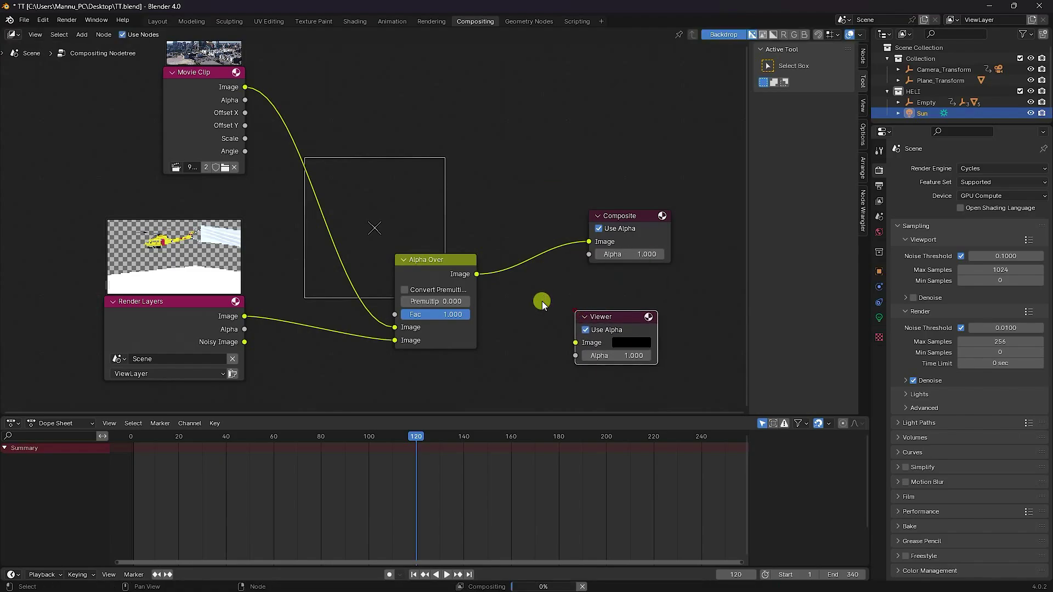
left_click_drag(476, 274, 574, 340)
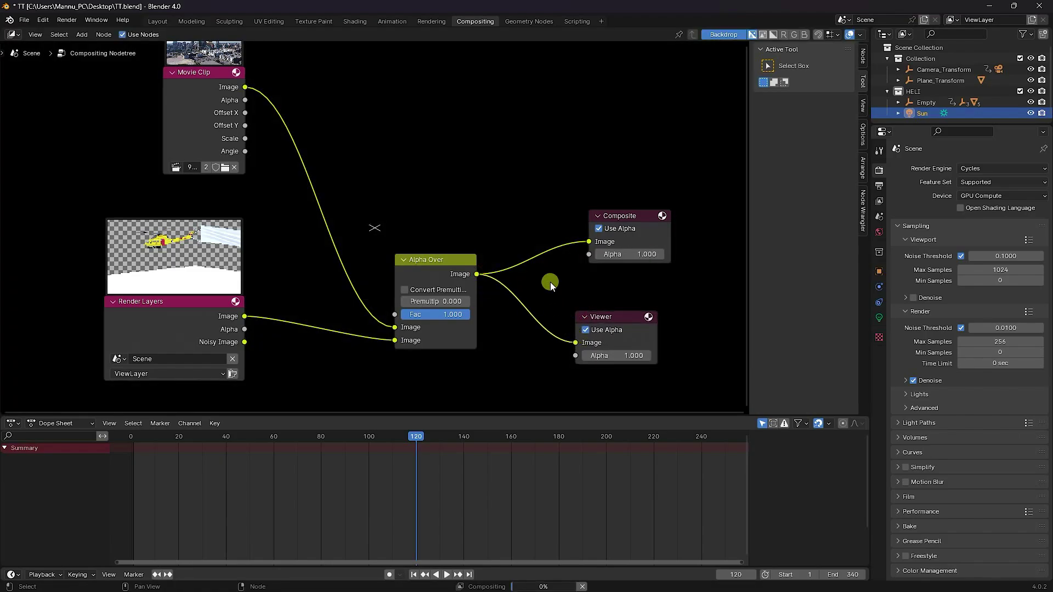
key("v")
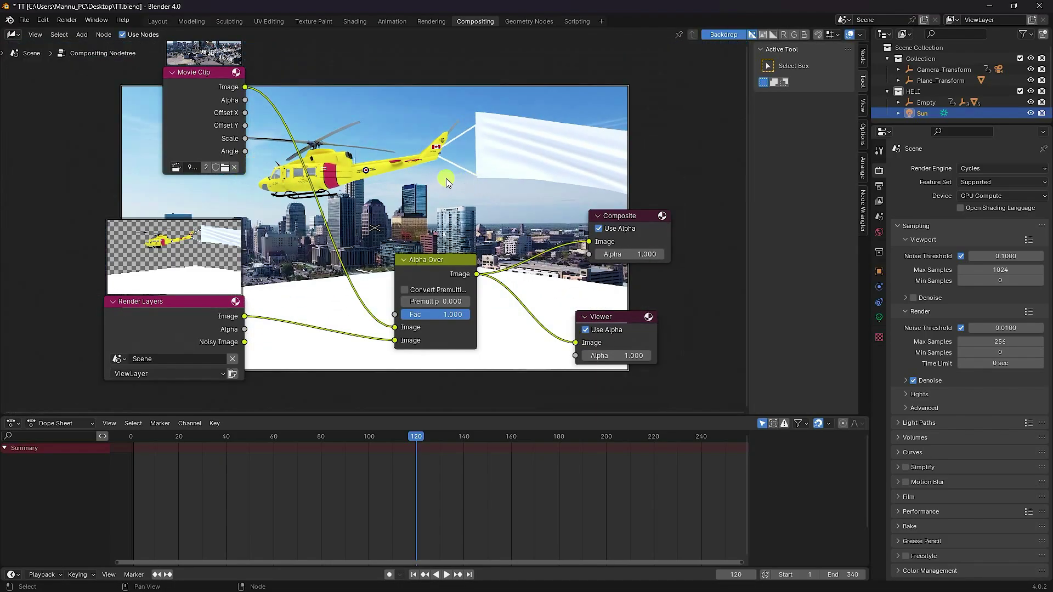
left_click(158, 22)
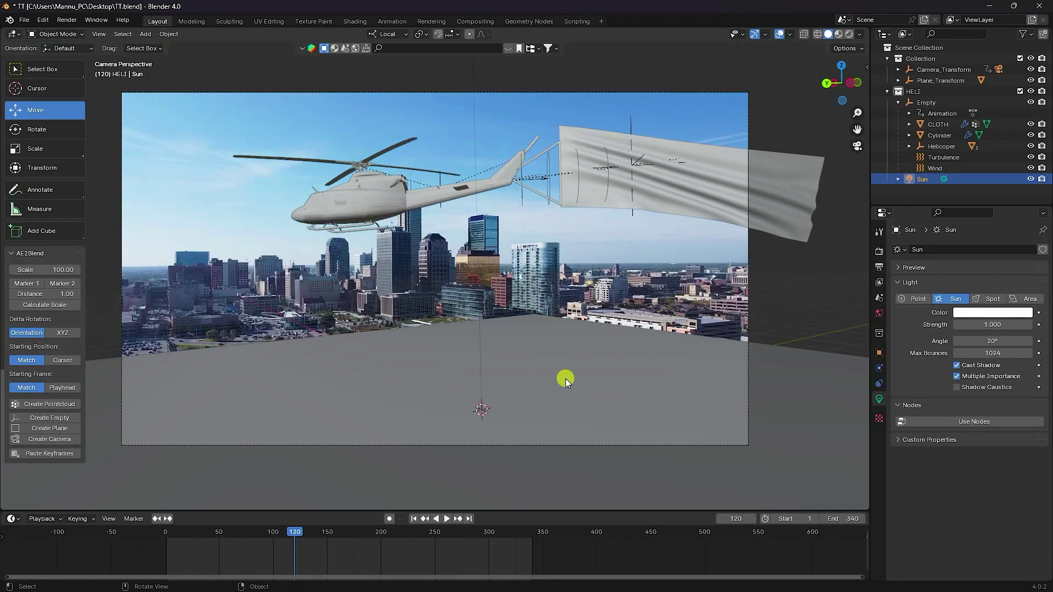
- Mark the ground plane as a Shadow Catcher at frame 1, then select the CLOTH banner
left_click(413, 518)
left_click(529, 377)
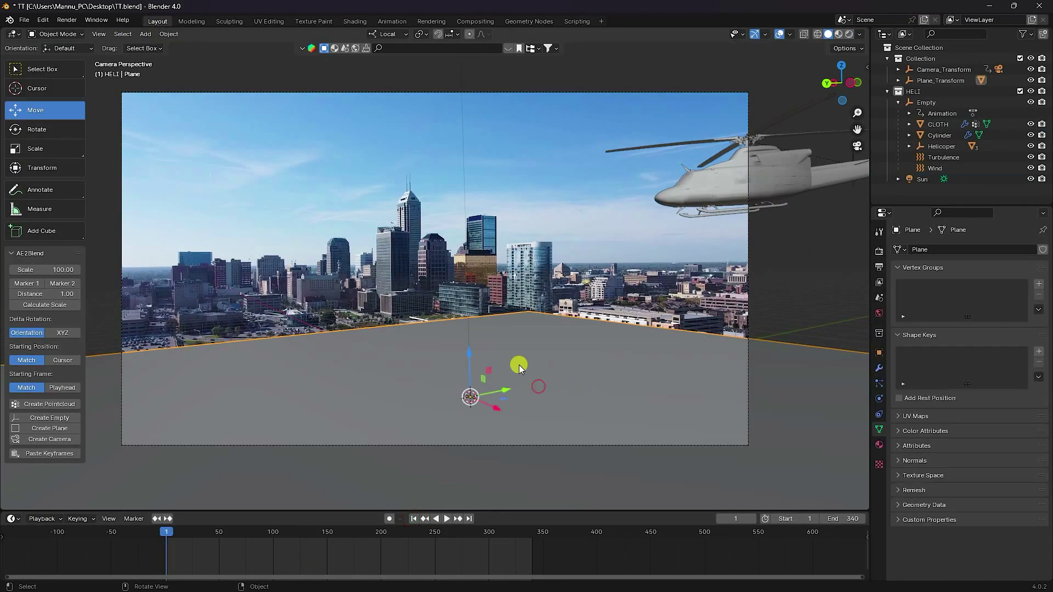
left_click(879, 352)
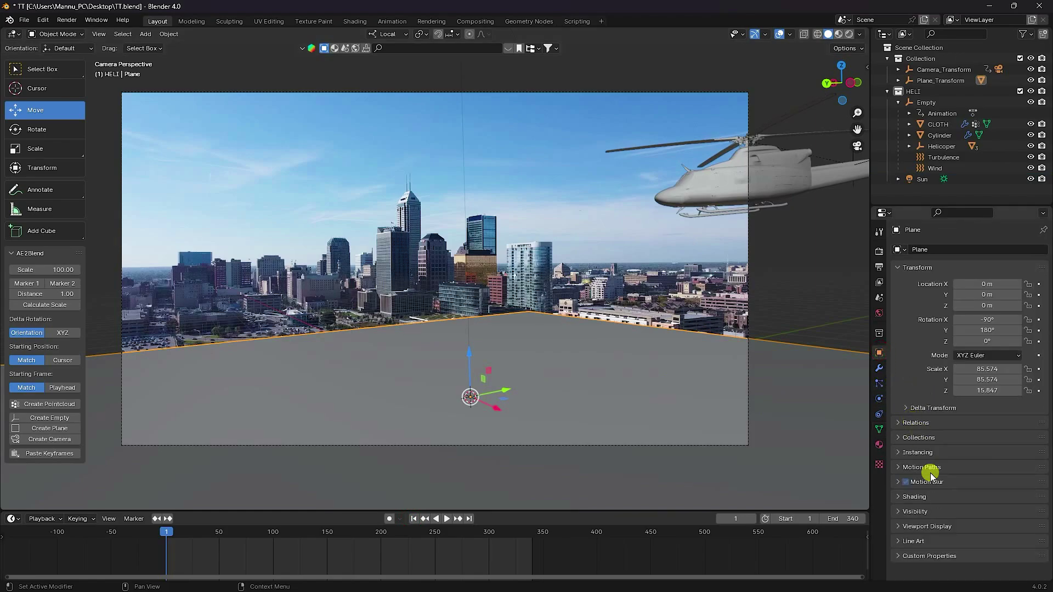
left_click(898, 512)
scroll(899, 513, "down", 5)
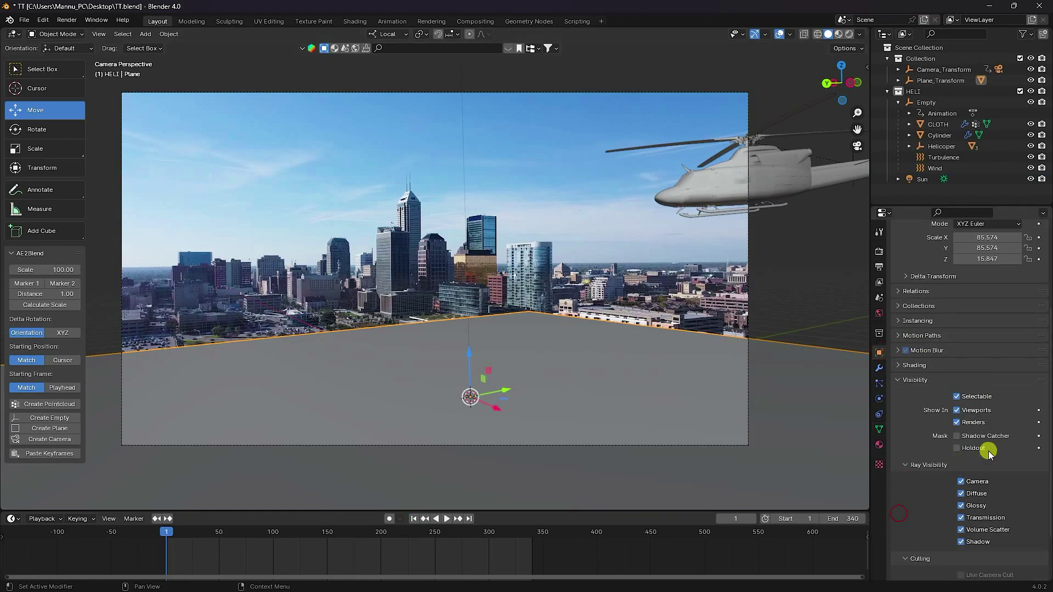
left_click(957, 435)
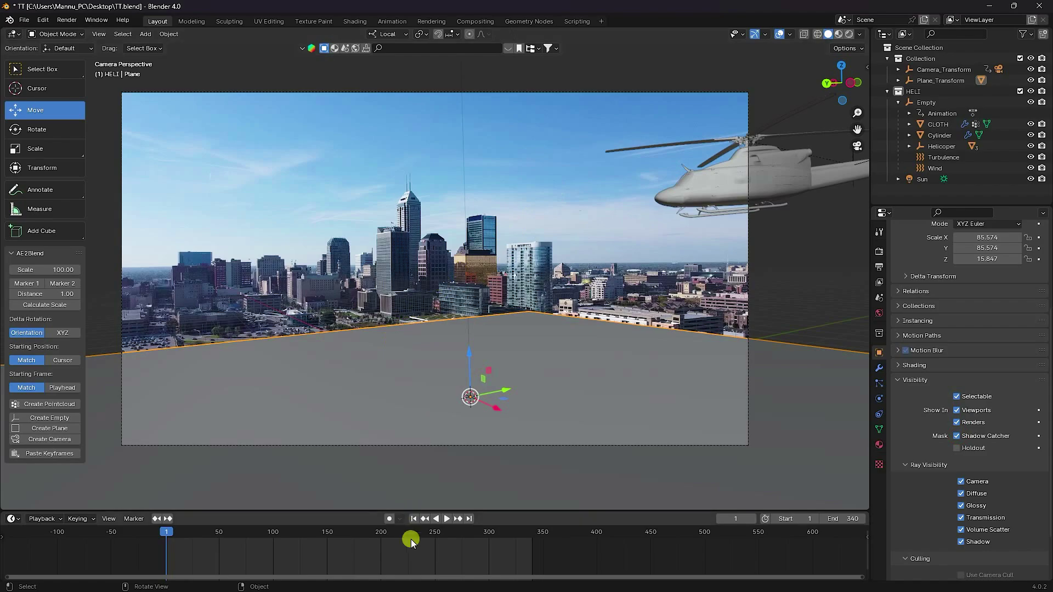
middle_click_drag(429, 376, 489, 315)
left_click(490, 312)
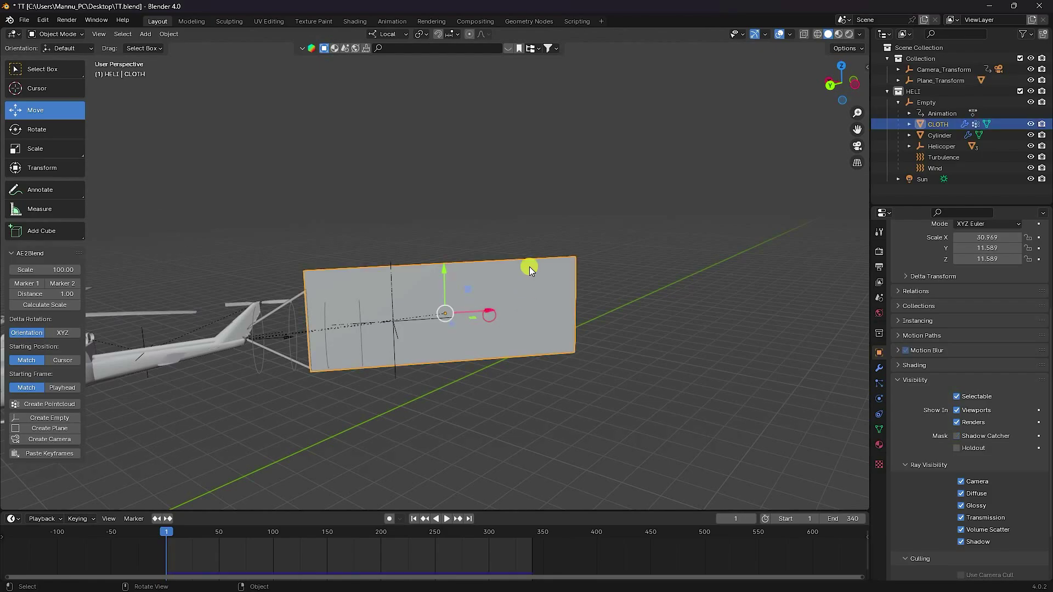
- Create a new banner material with a banner_01.png image texture via Ctrl+T
left_click(358, 23)
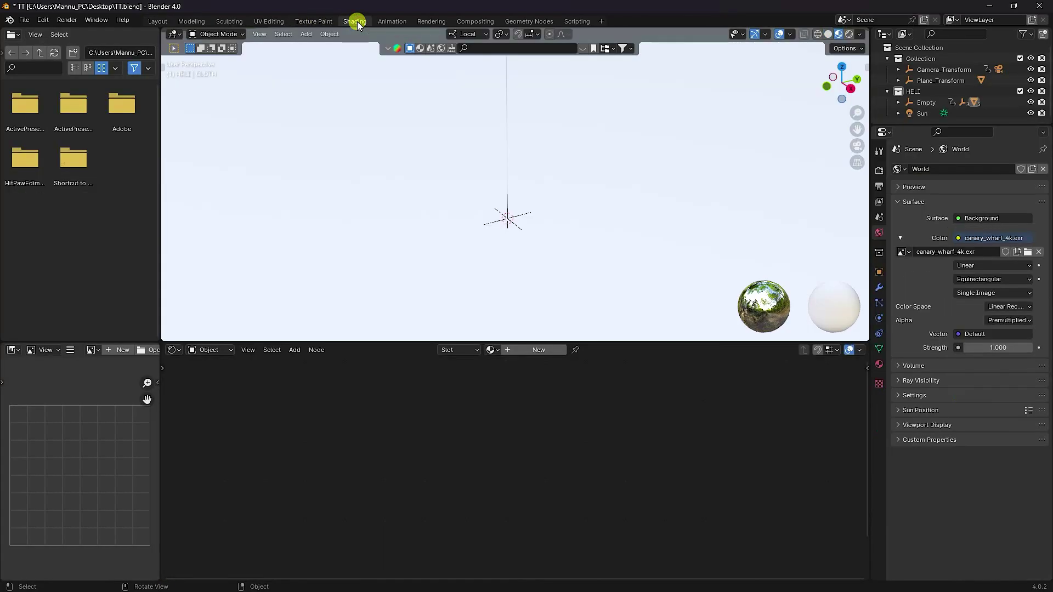
key("KP_0")
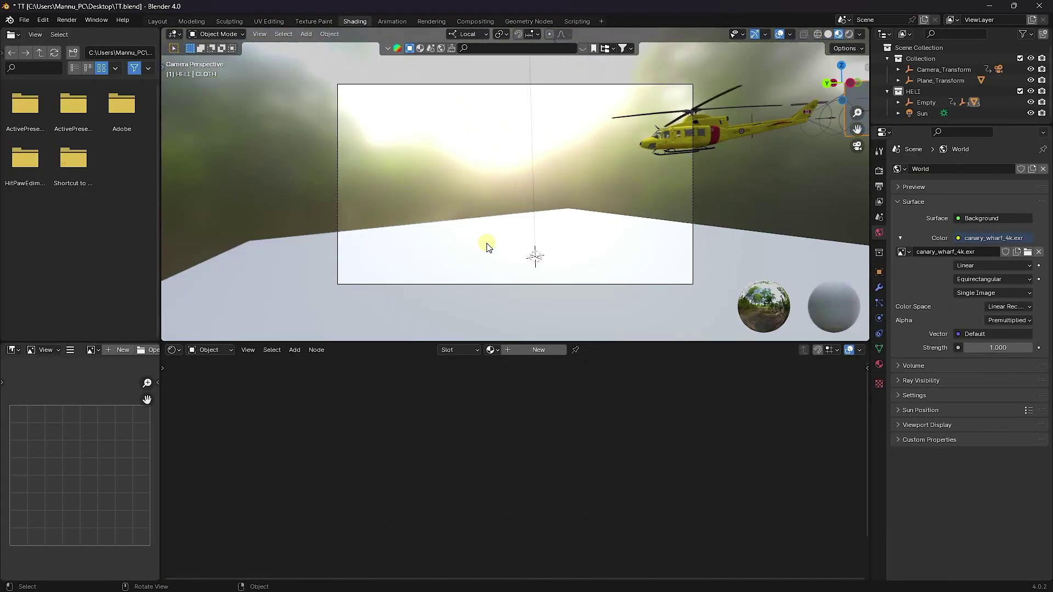
middle_click_drag(520, 211, 757, 125)
left_click(524, 350)
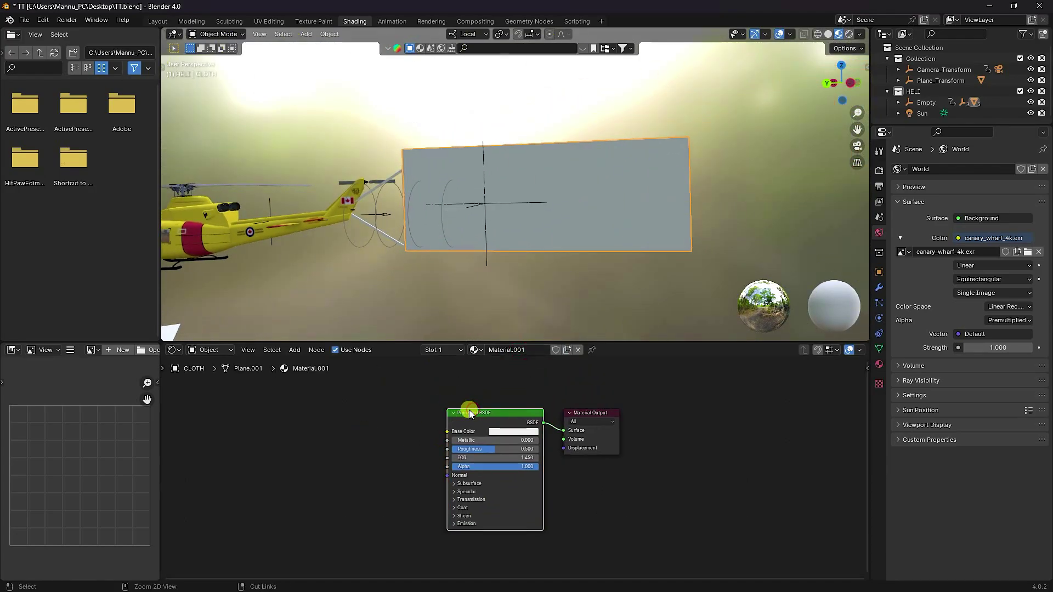
key("ctrl+t")
left_click(410, 458)
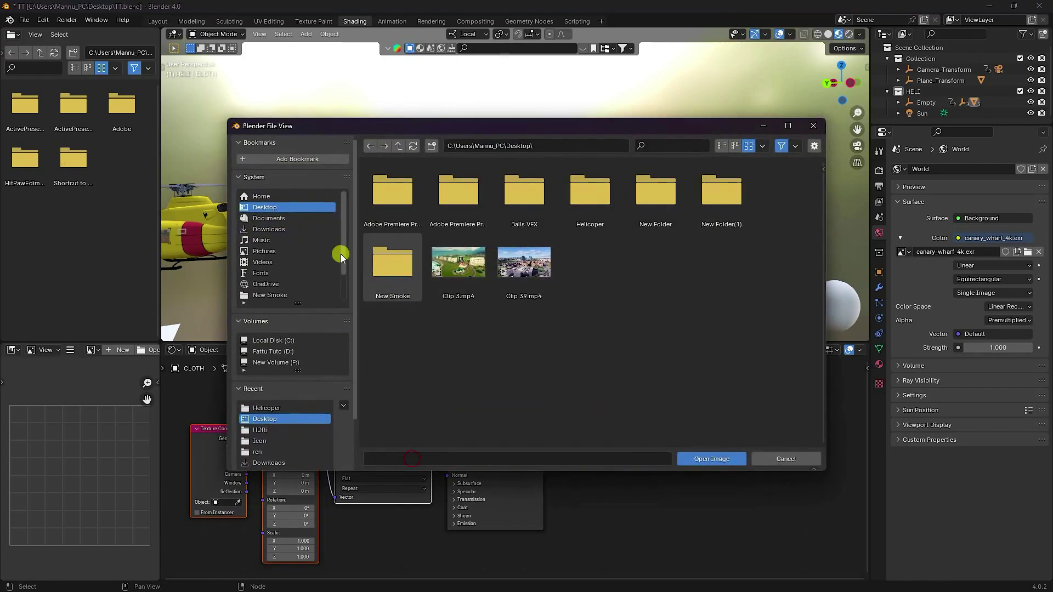
double_click(598, 203)
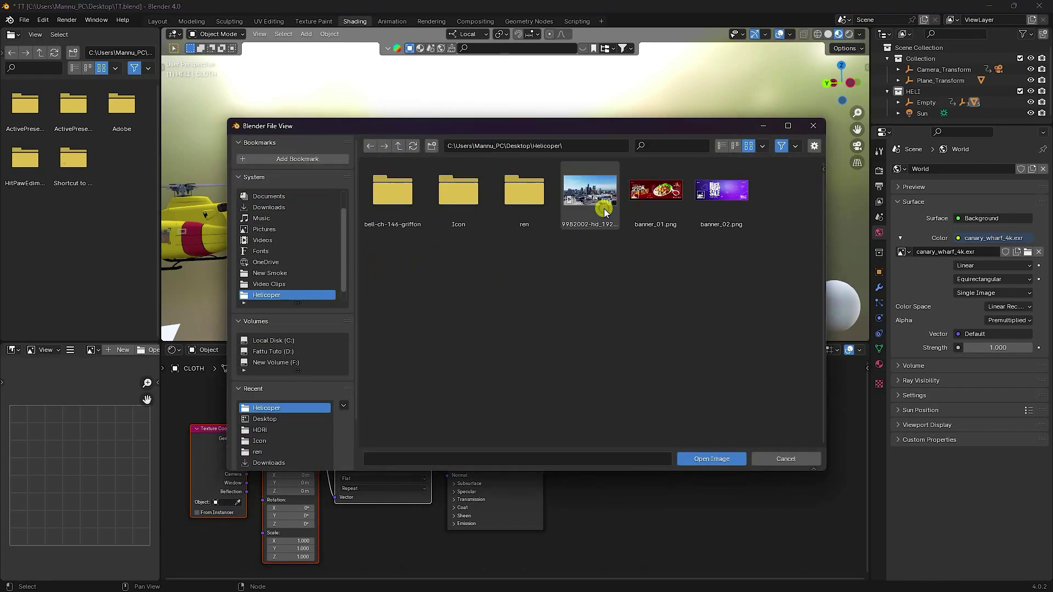
left_click(657, 198)
left_click(708, 459)
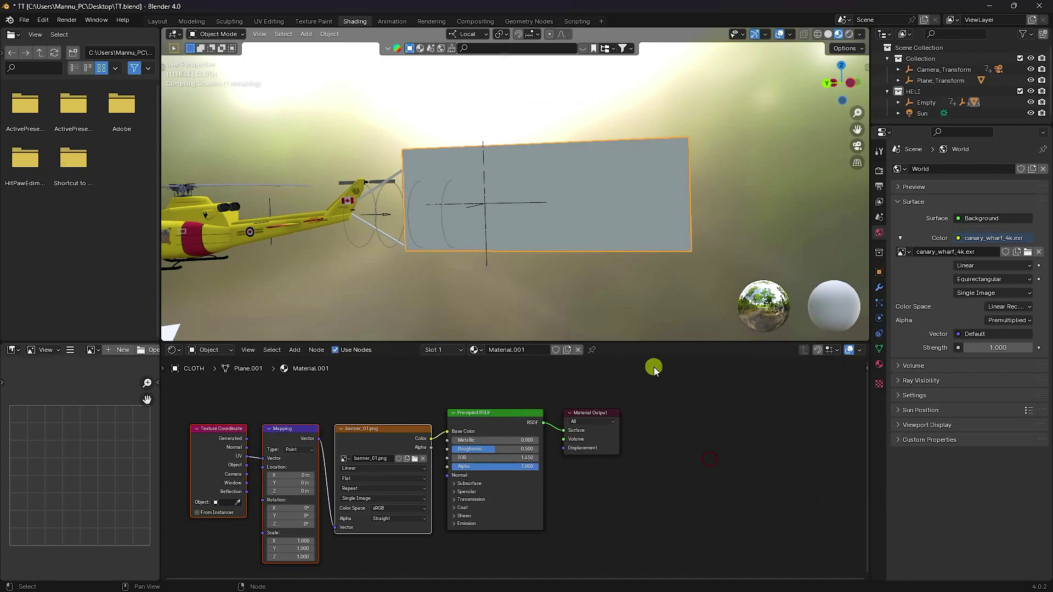
- Set the material's Metallic value to 0.3 and go back to Layout
scroll(574, 208, "up", 1)
scroll(492, 437, "up", 3)
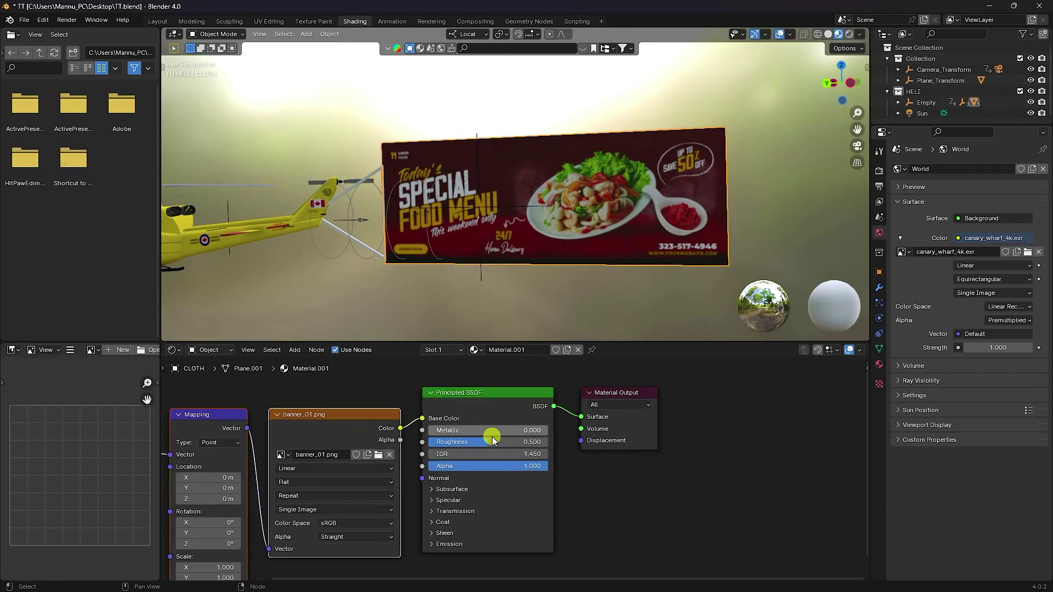
left_click(465, 417)
type("0.3")
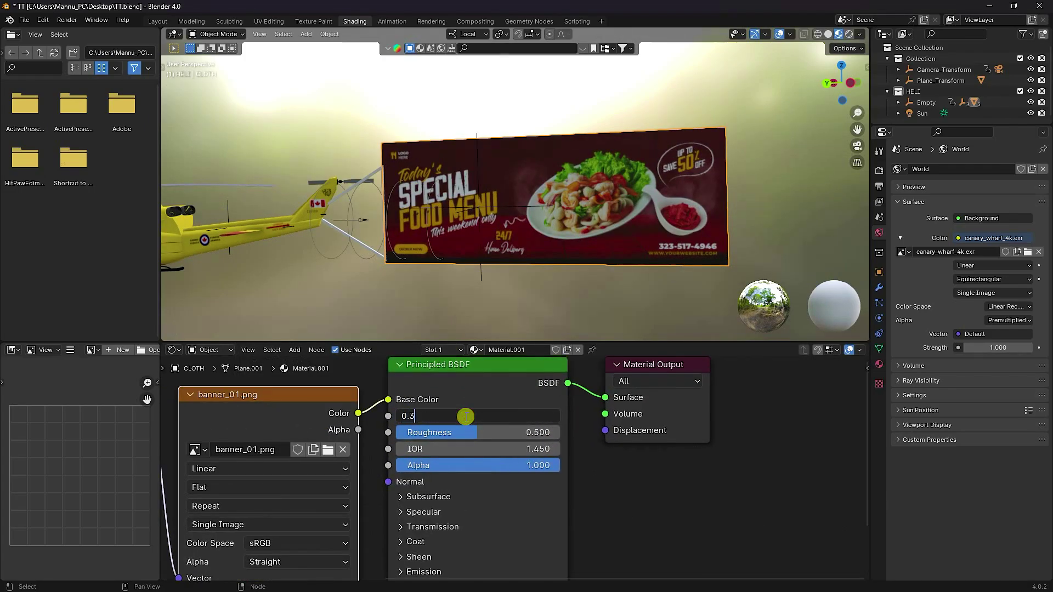
key("Return")
left_click(157, 21)
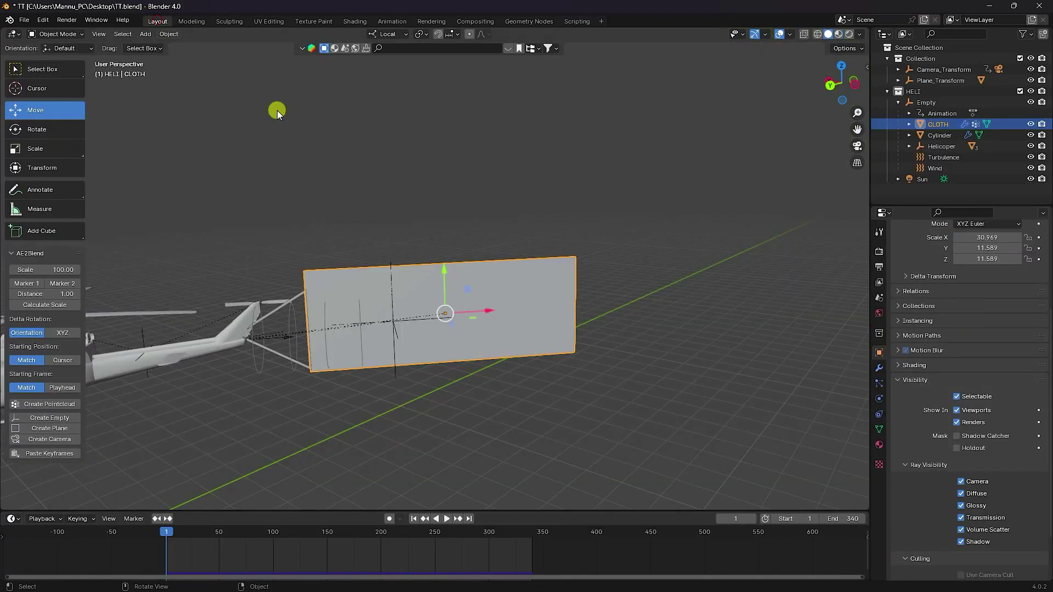
- Play the cloth animation in camera view and pause it at frame 169
key("KP_0")
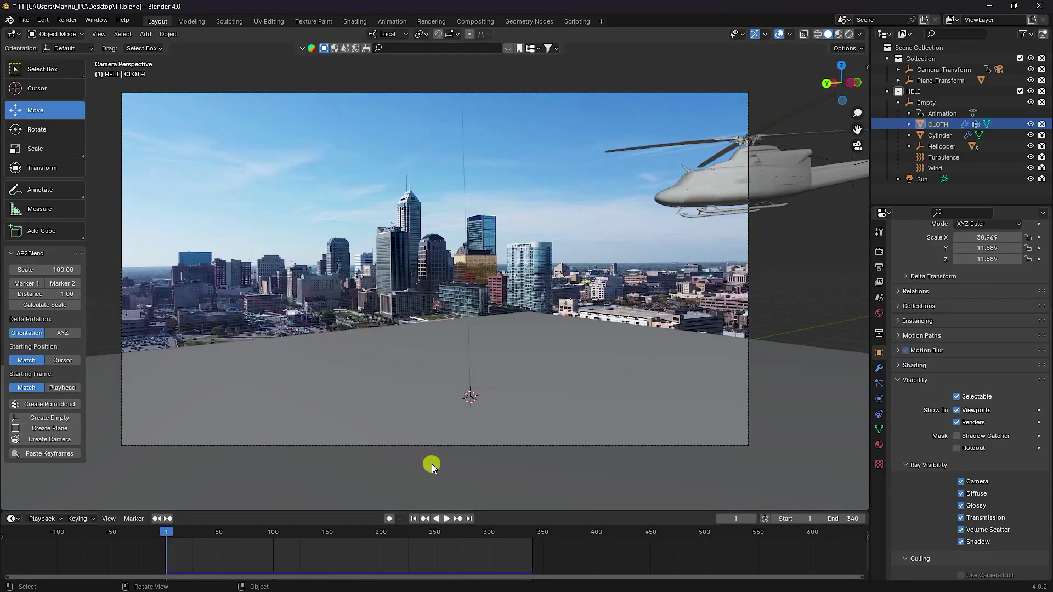
left_click(439, 519)
scroll(557, 212, "up", 2)
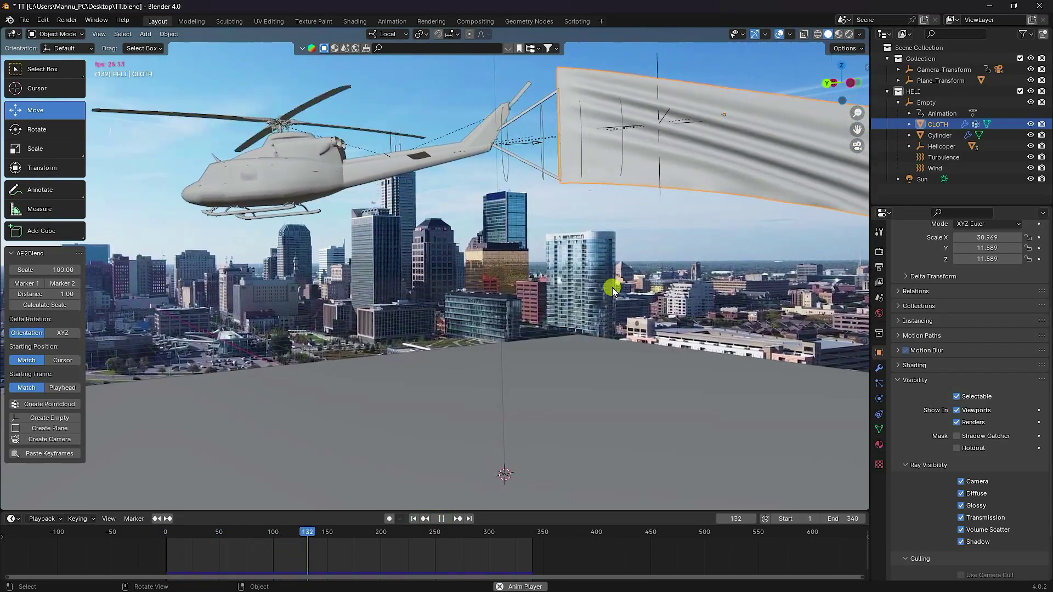
left_click(444, 518)
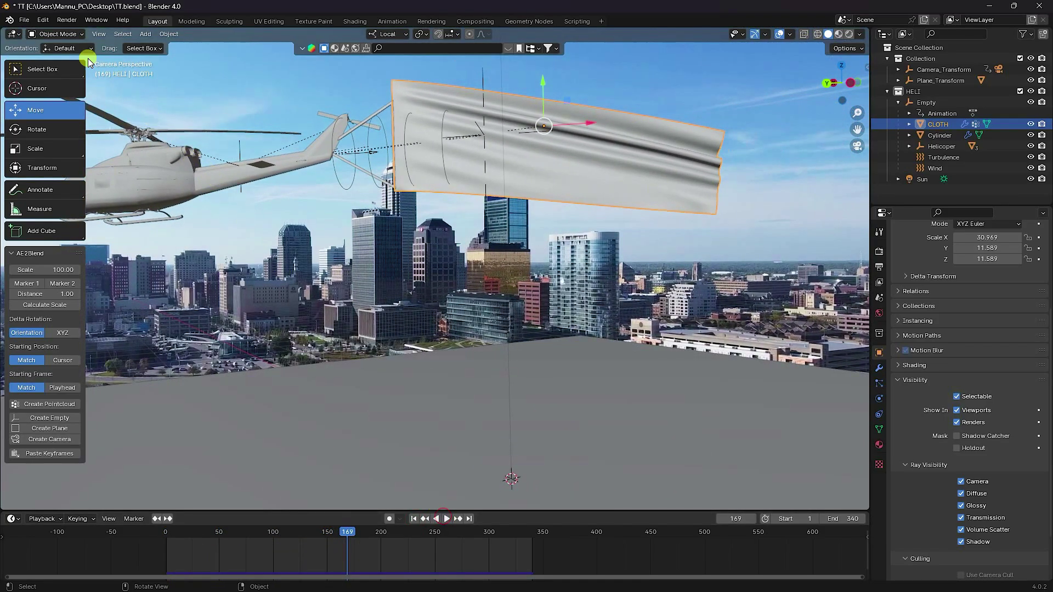
left_click(67, 20)
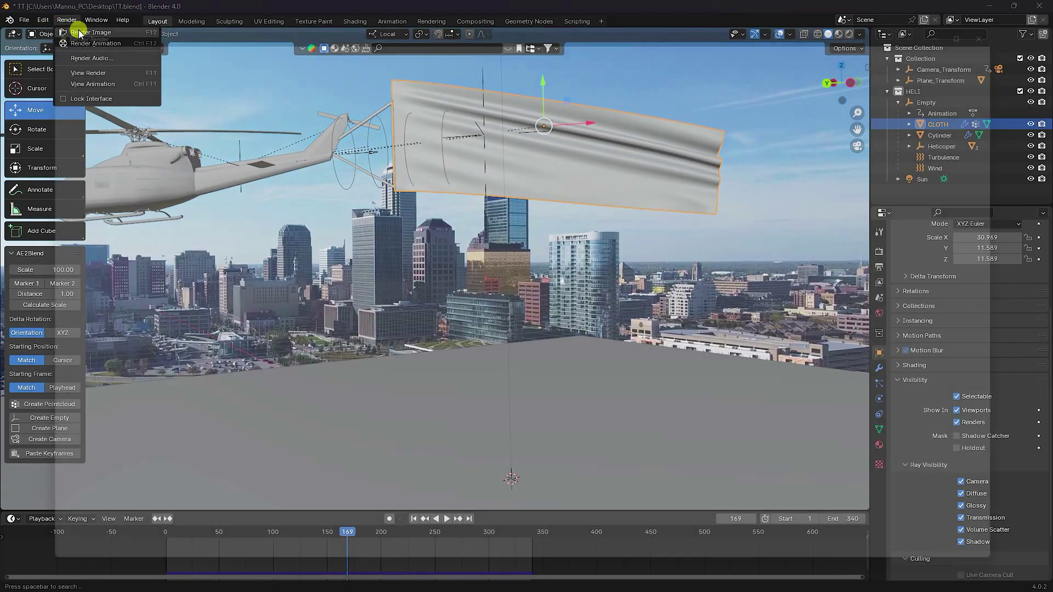
- Render frame 169, zoom around the helicopter and banner result, then close it
left_click(78, 31)
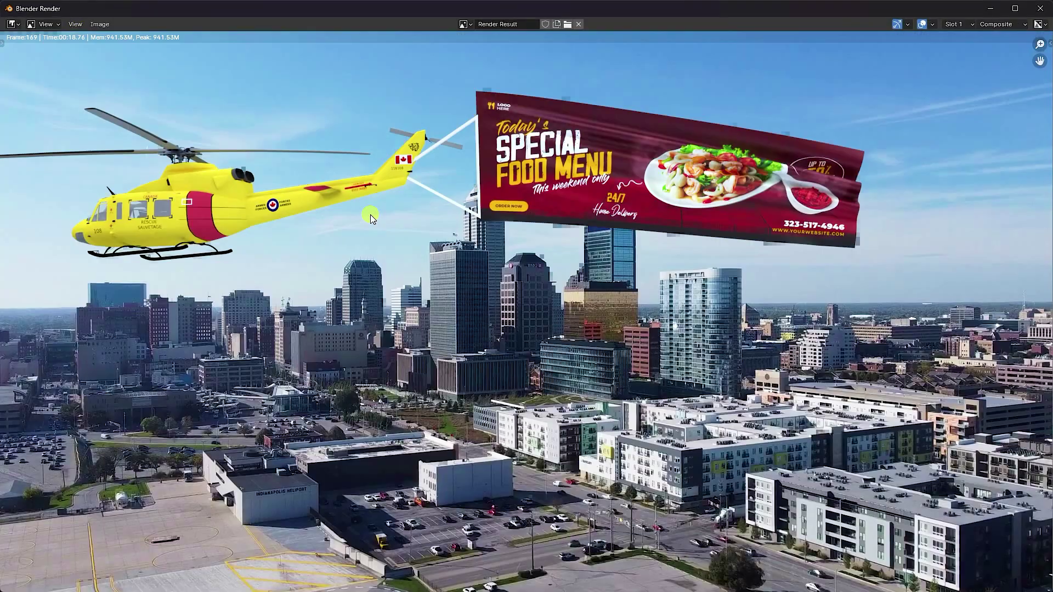
scroll(312, 195, "down", 2)
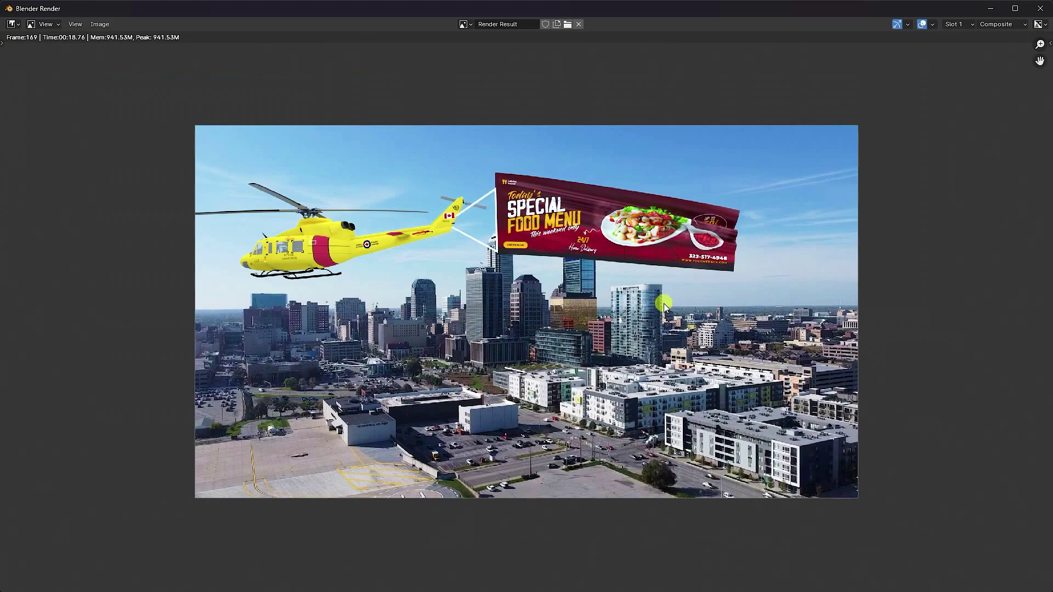
scroll(568, 201, "up", 2)
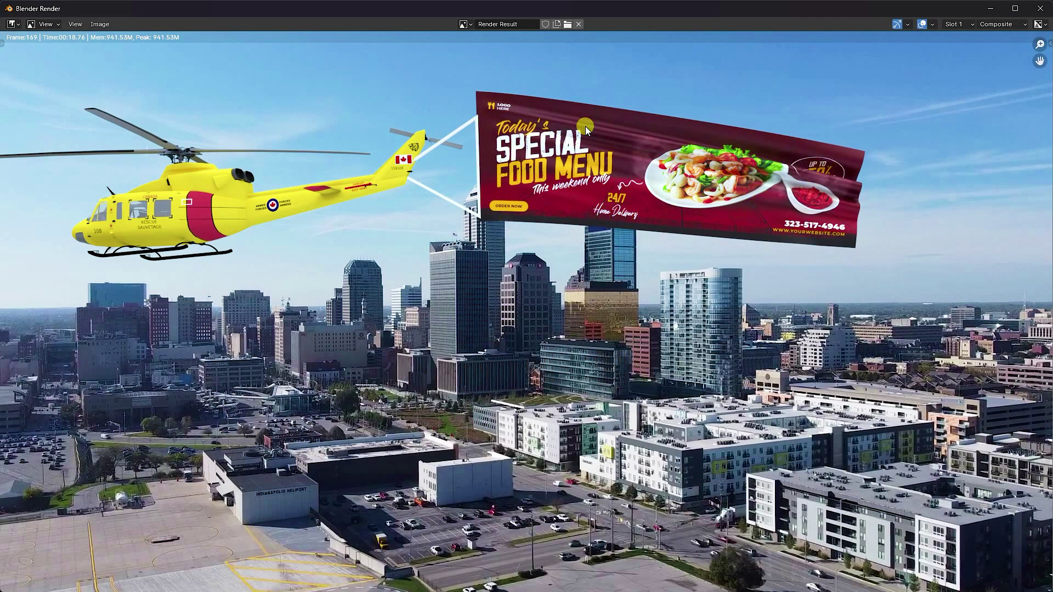
scroll(382, 195, "down", 2)
scroll(827, 260, "up", 1)
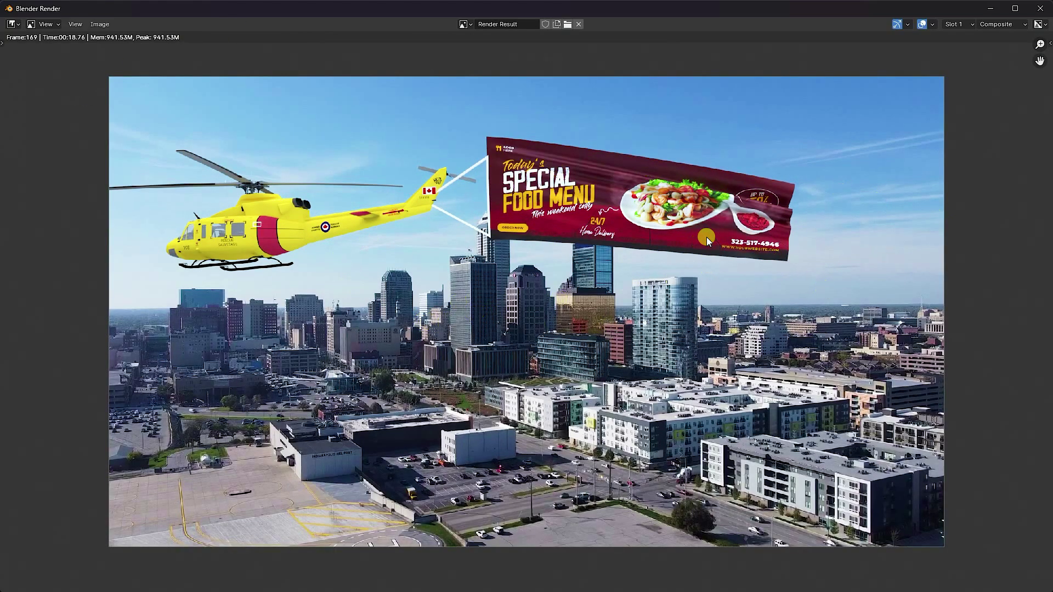
left_click(1040, 9)
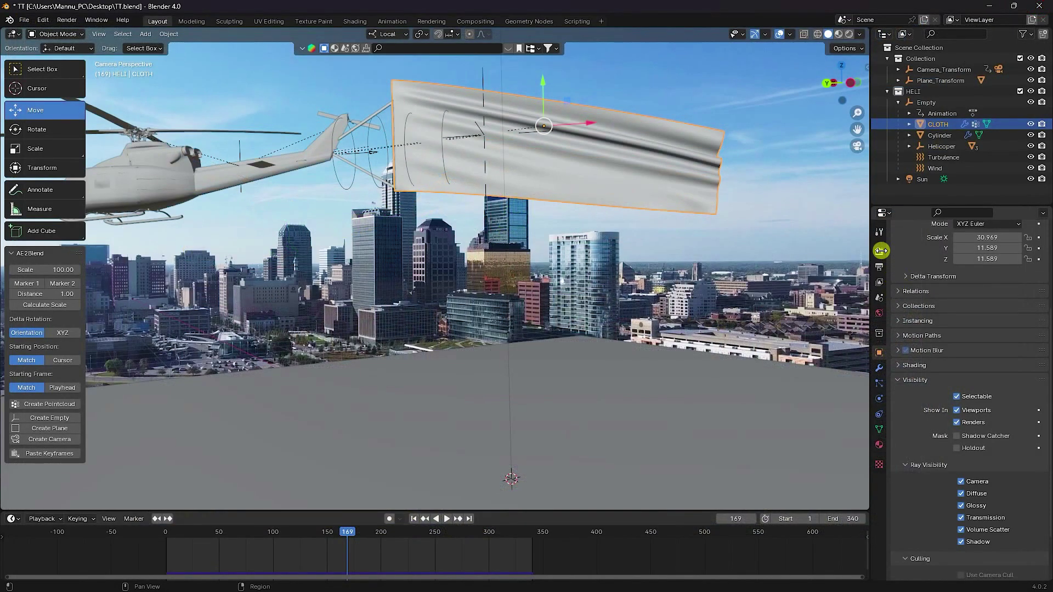
- Set the render output path to a new Desktop folder, New Folder(2)
left_click(879, 267)
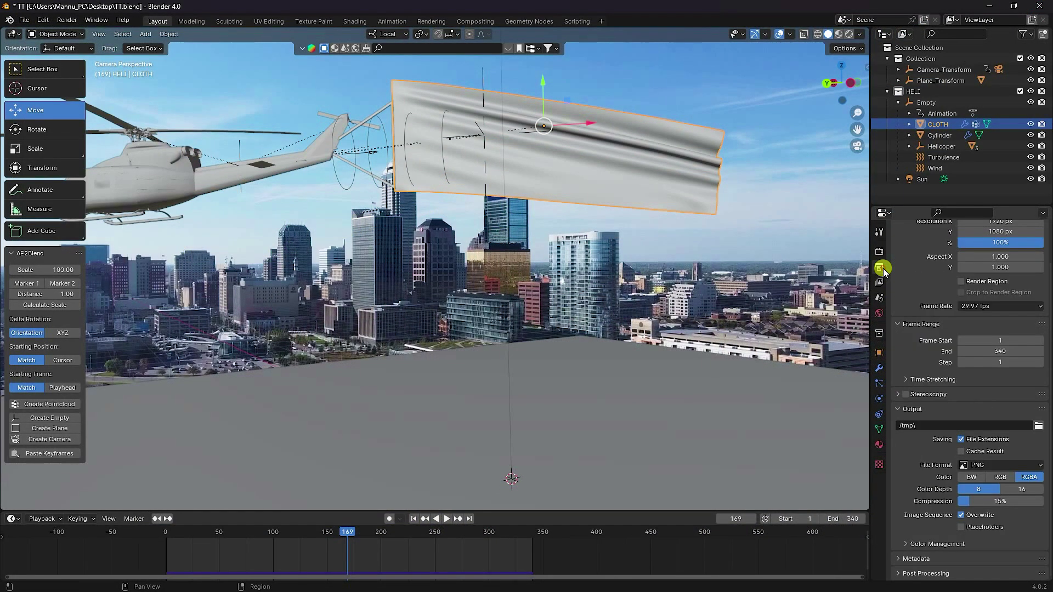
left_click(1037, 426)
left_click(265, 208)
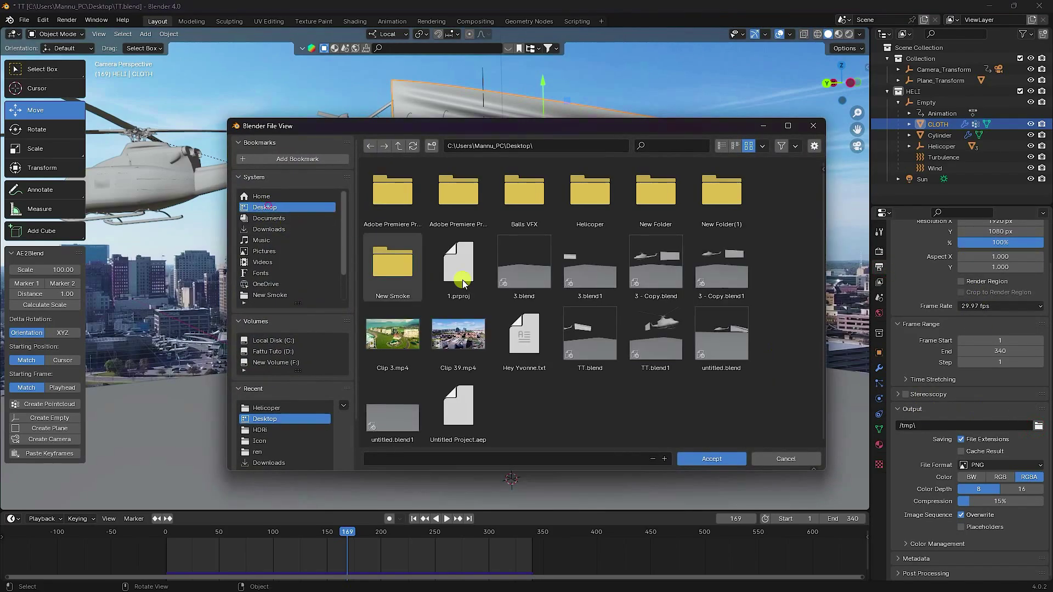
right_click(564, 399)
left_click(510, 398)
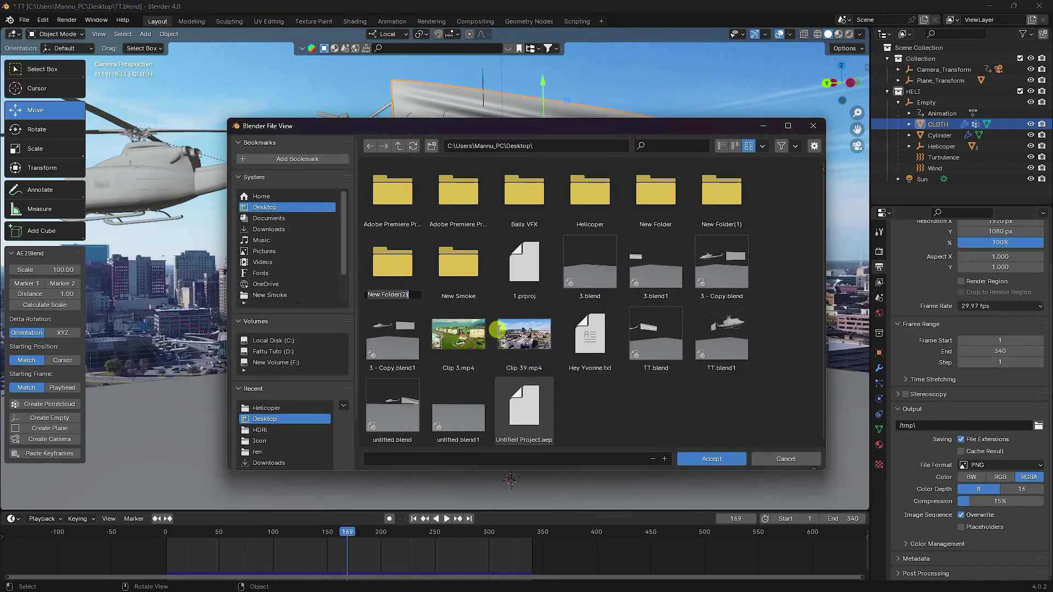
double_click(392, 262)
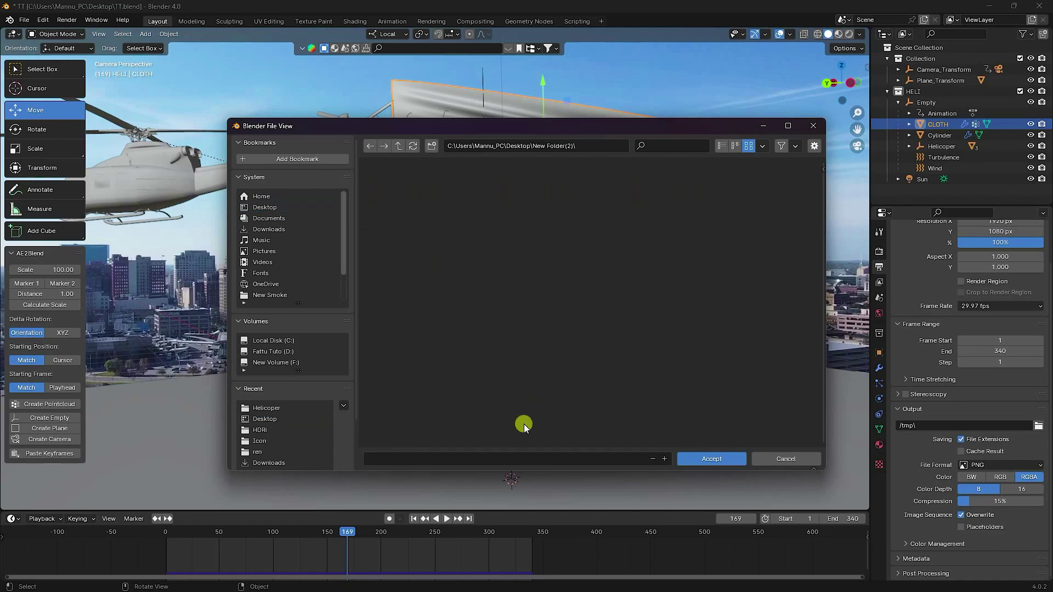
left_click(727, 459)
- Jump back to frame 1 and render the scene's first frame
left_click(415, 518)
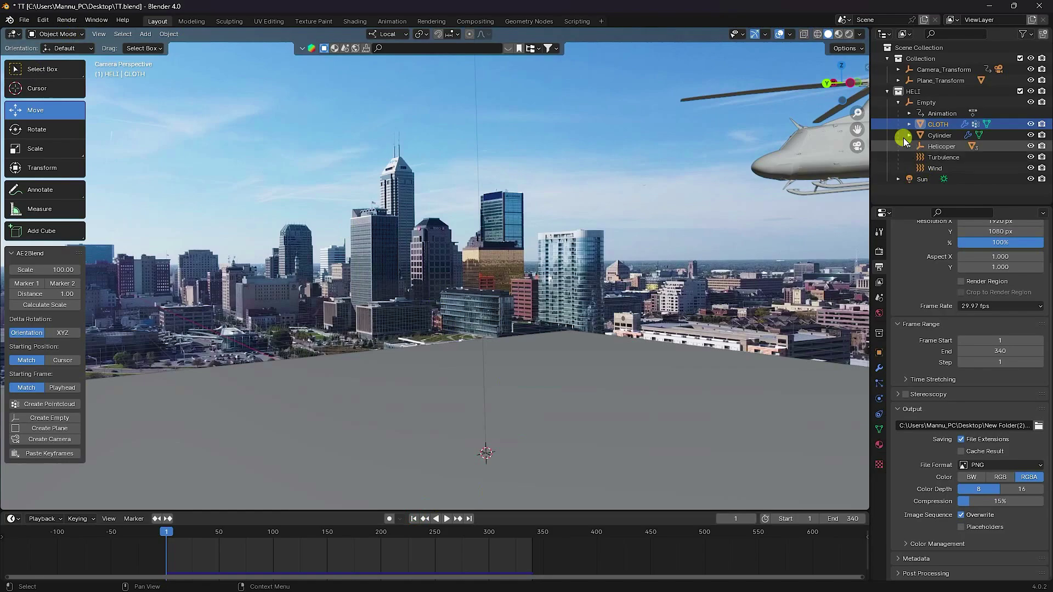
left_click(939, 124)
left_click(879, 398)
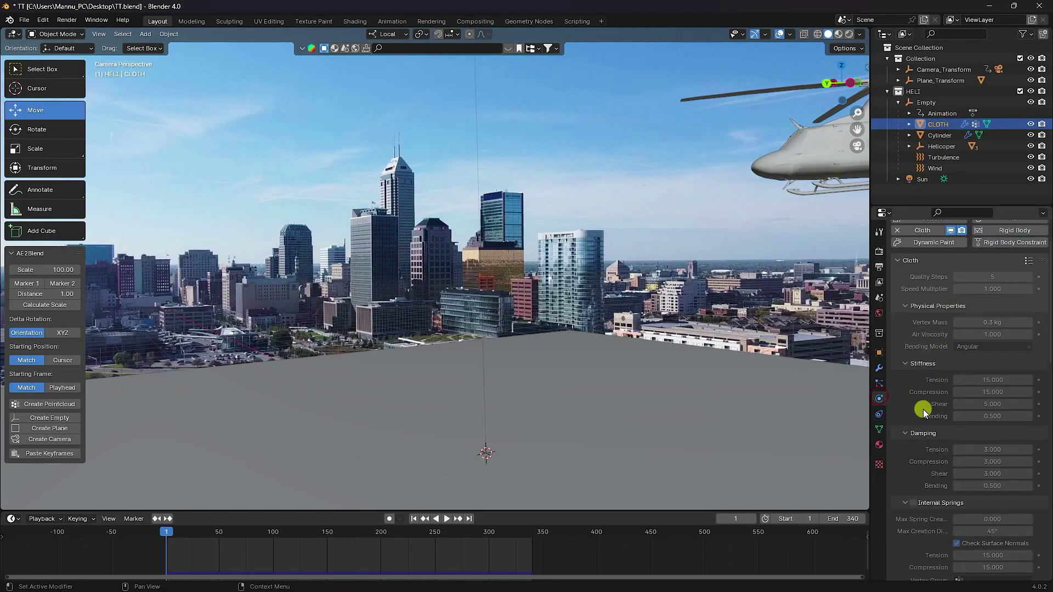
left_click(66, 20)
left_click(82, 40)
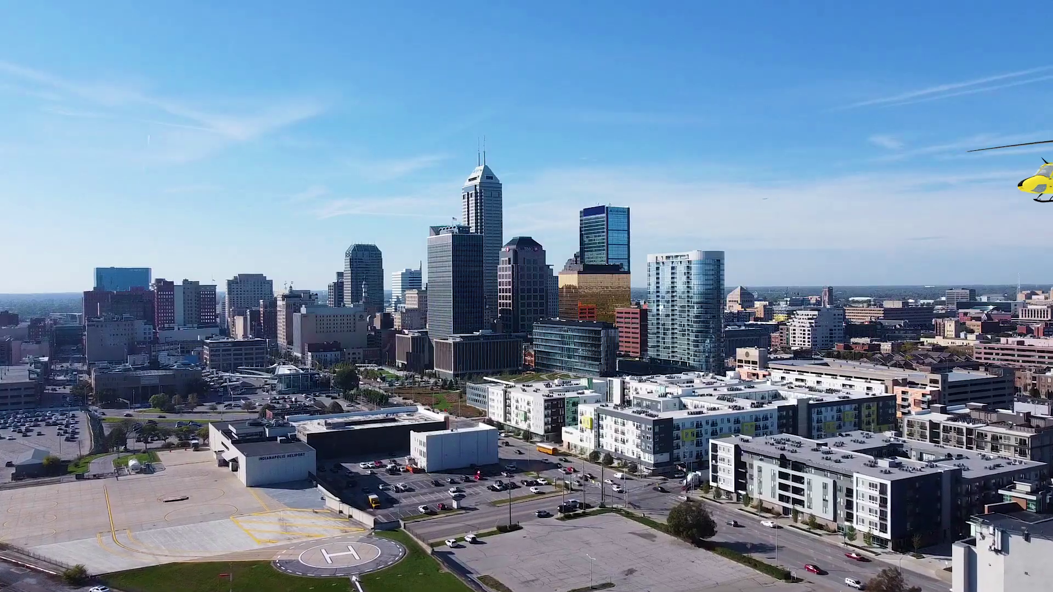